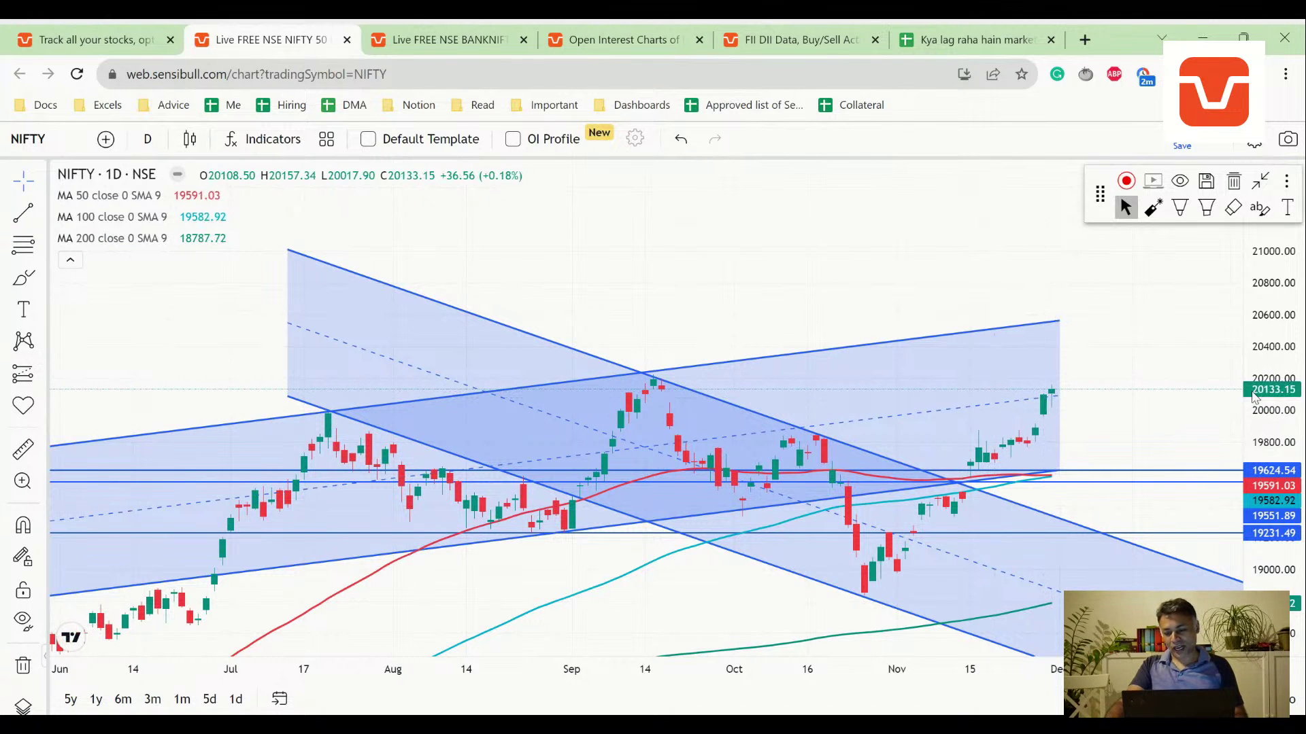
- Zoom into recent NIFTY daily candles and select the blue channel drawing to compare price against it
scroll(1088, 415, "up", 3)
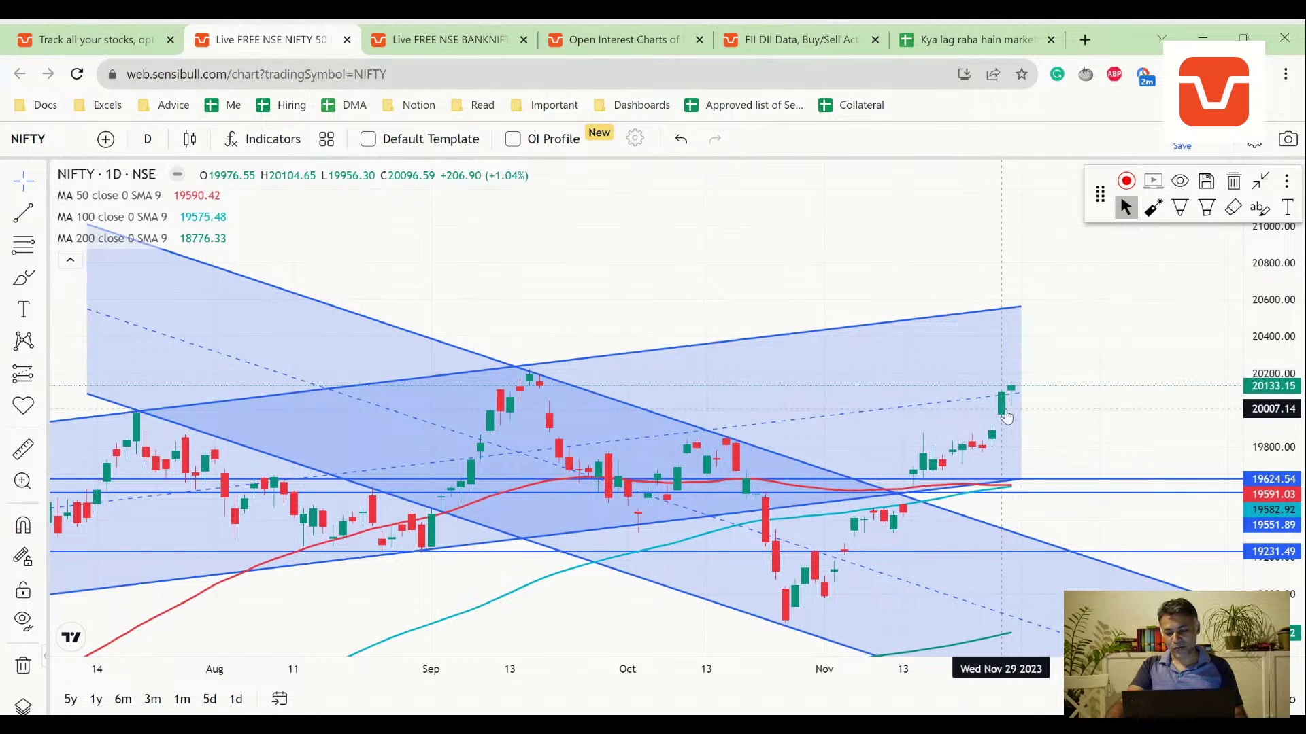
left_click(1022, 395)
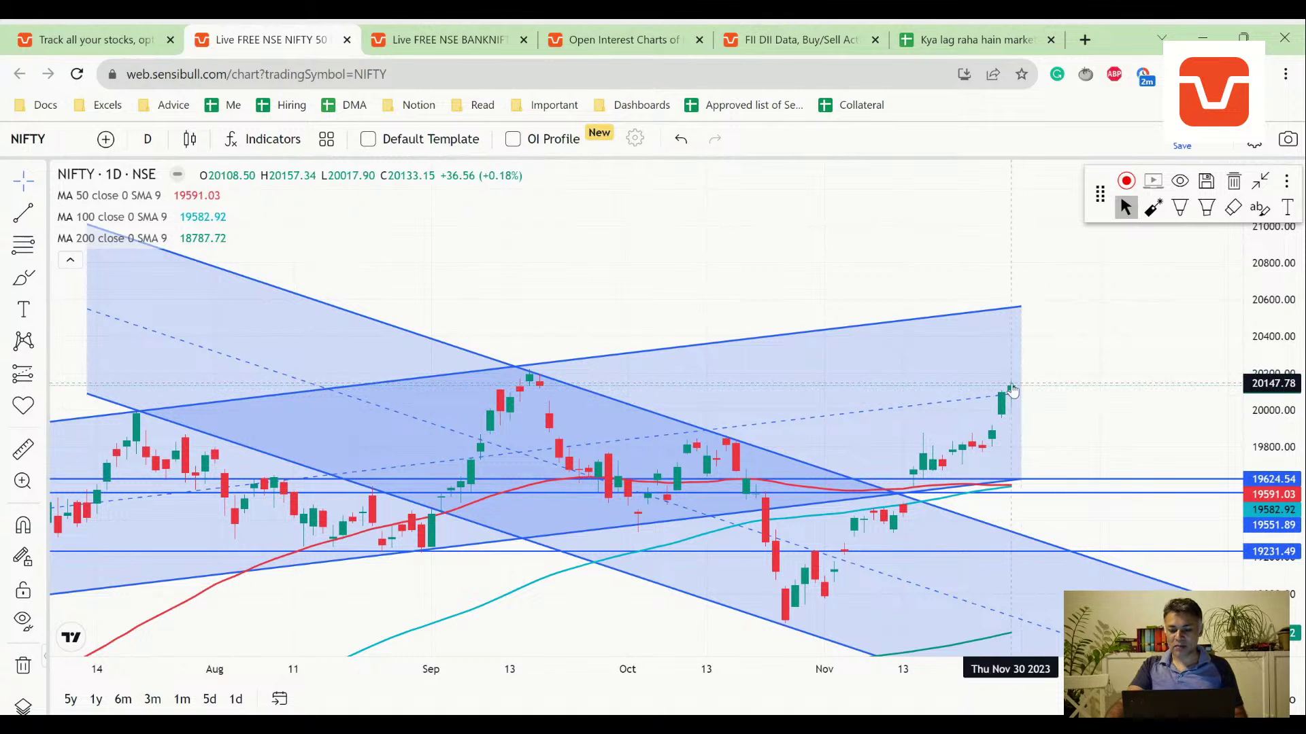
key("Escape")
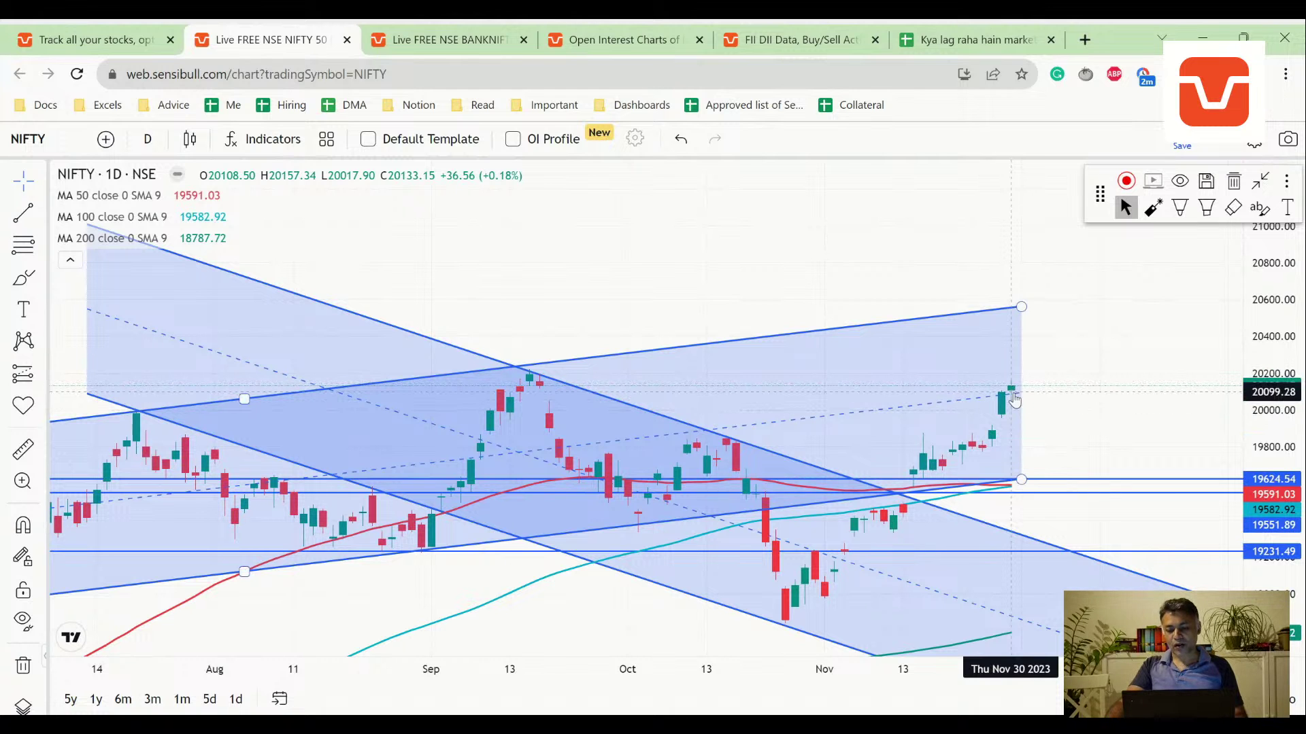
left_click(1012, 400)
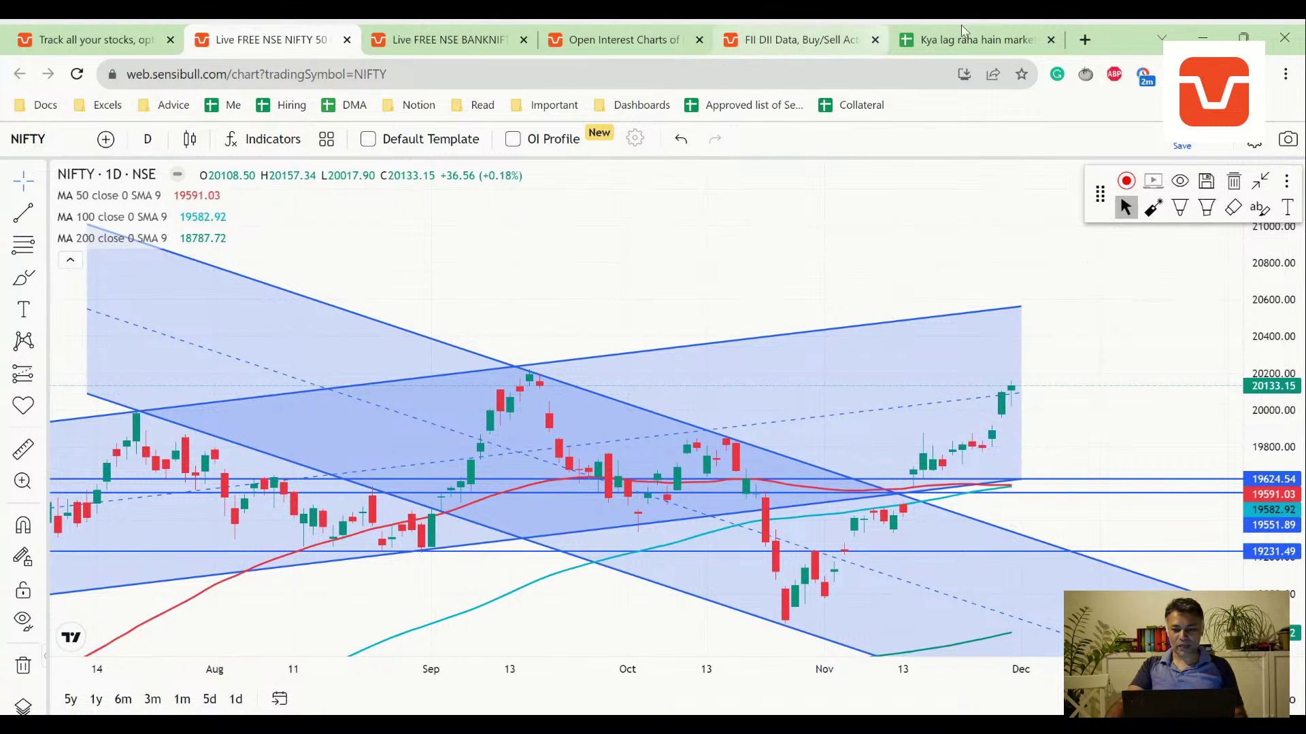
- In B3, write 'NIFTY above middle of channel with a bullish hammer.'
left_click(986, 40)
left_click(340, 330)
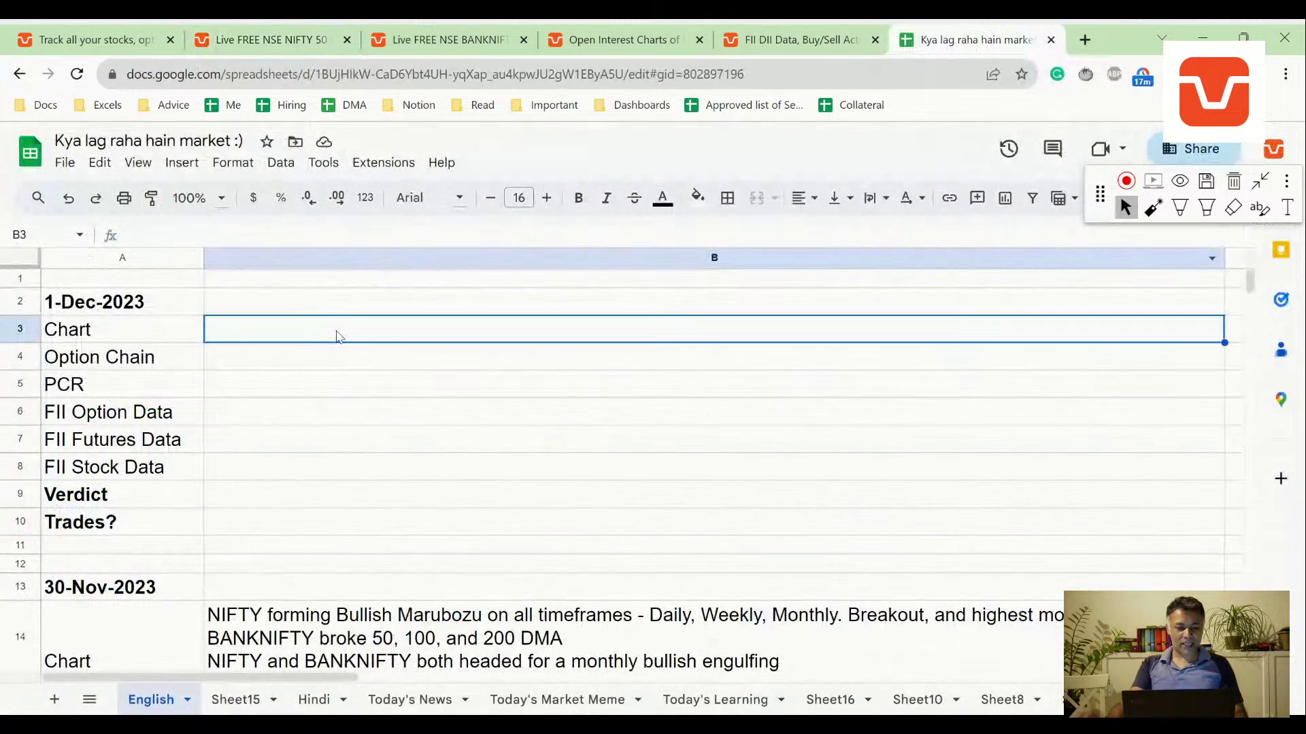
type("NIFTY above moidd")
key("BackSpace")
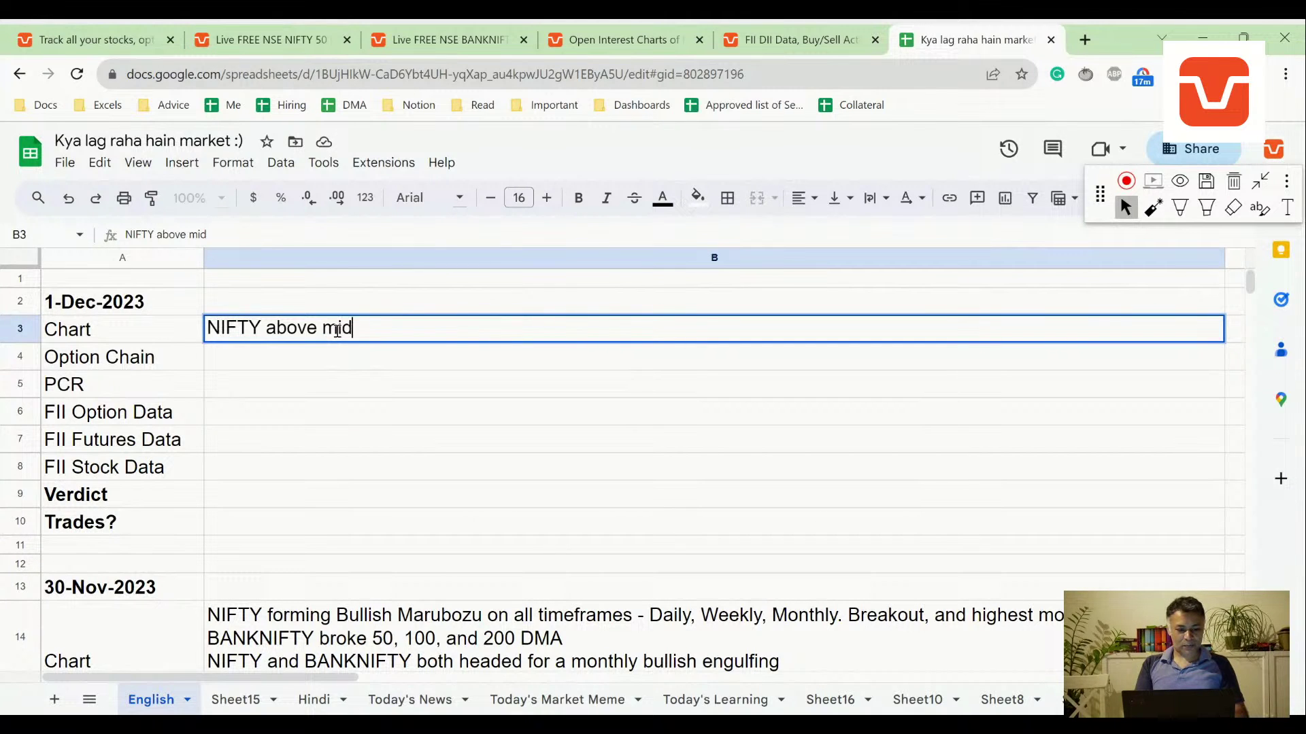
type("dle of channel w")
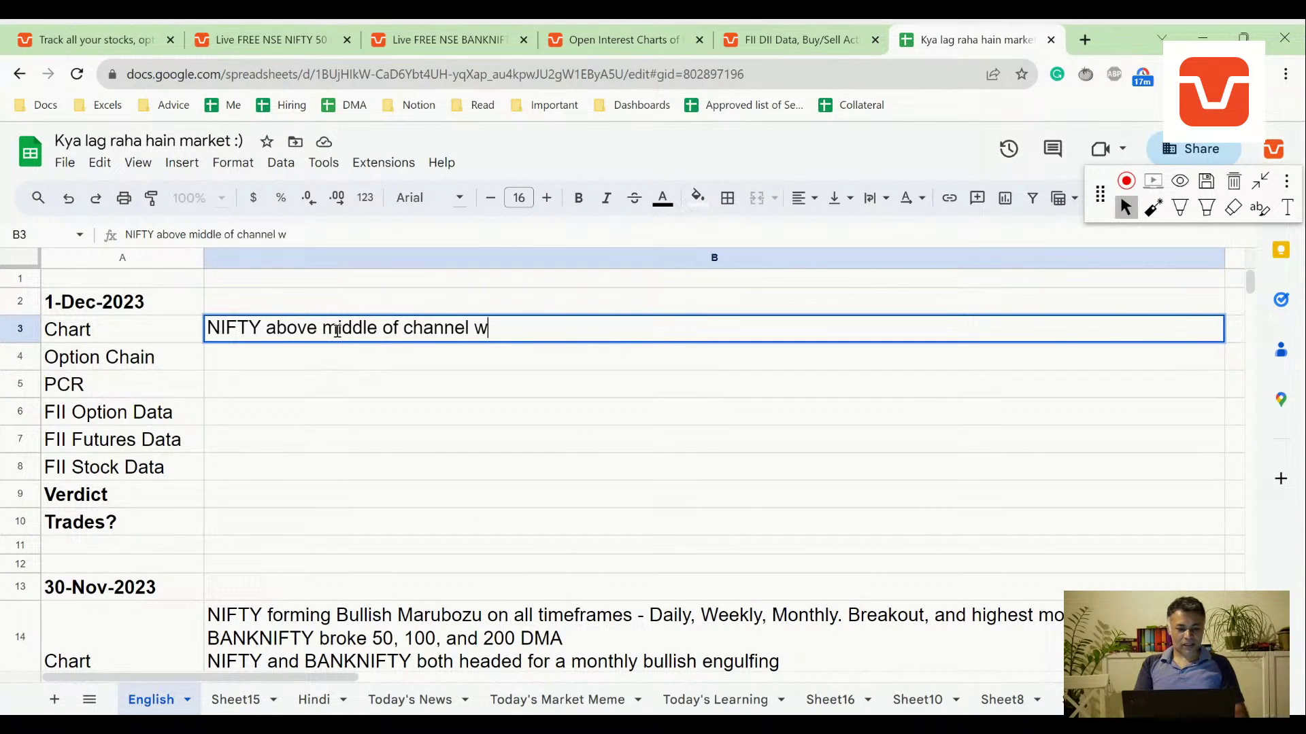
type("ith a bulli")
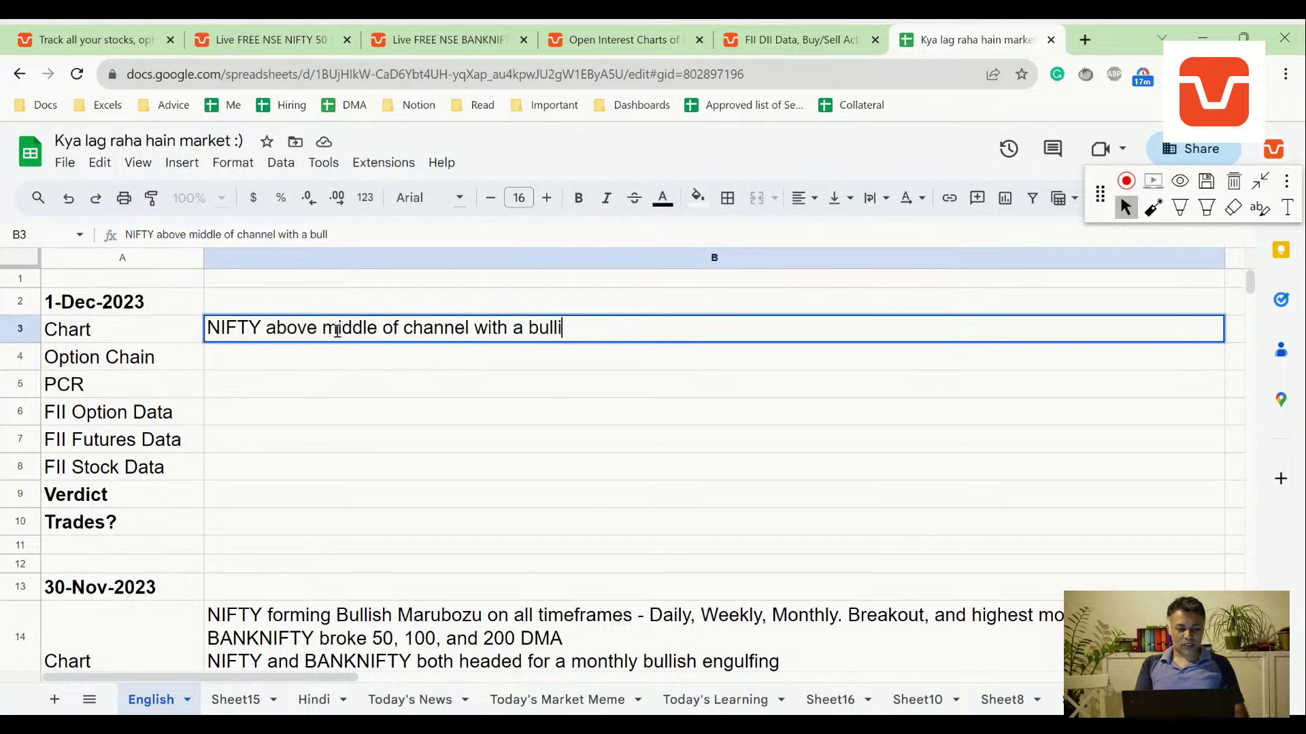
type("sh hammer.")
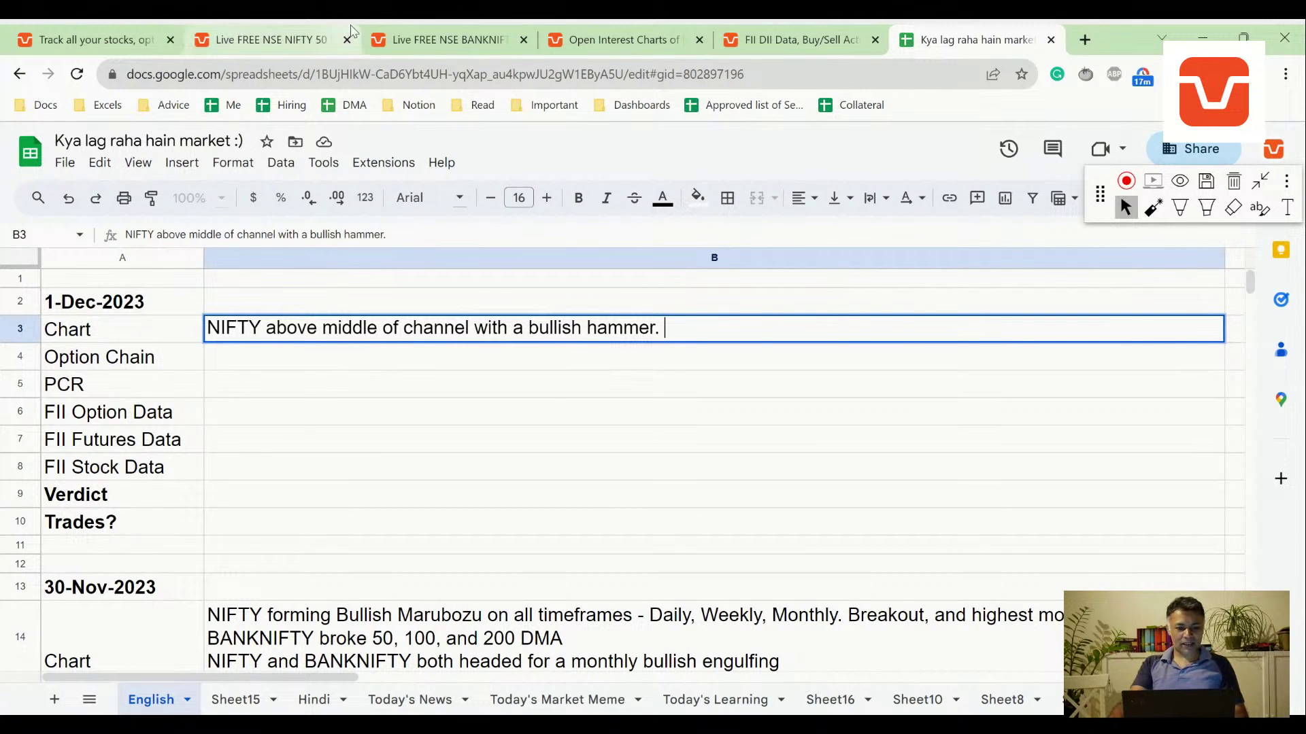
- Inspect the BANKNIFTY chart with a compressed price scale
left_click(286, 39)
key("ctrl+Tab")
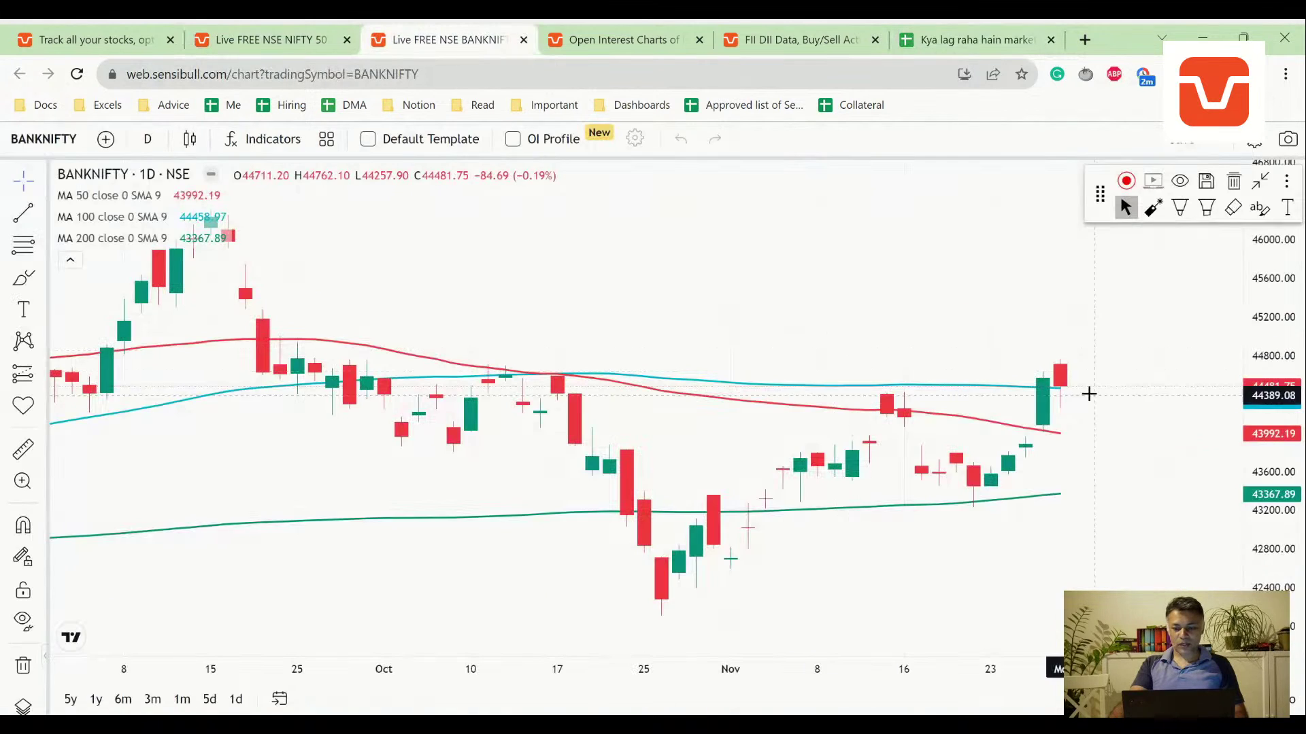
left_click_drag(1268, 367, 1272, 388)
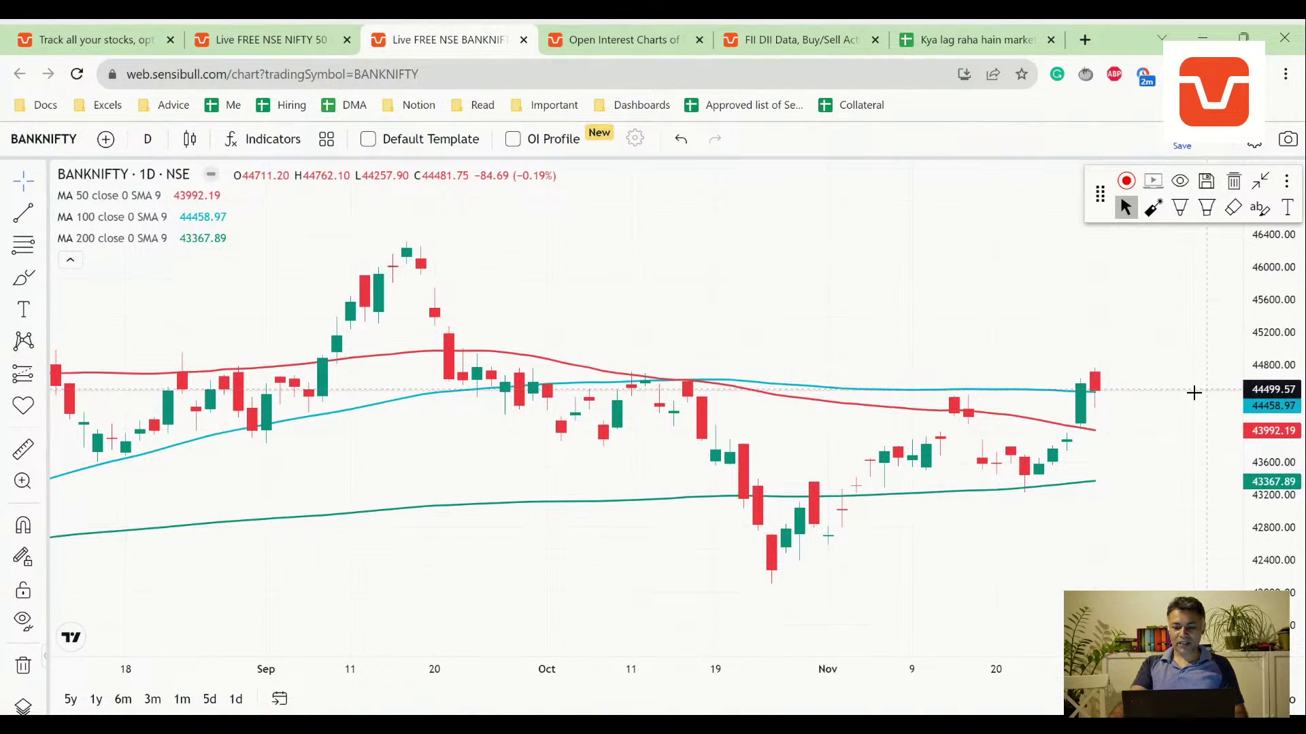
scroll(1148, 418, "down", 3)
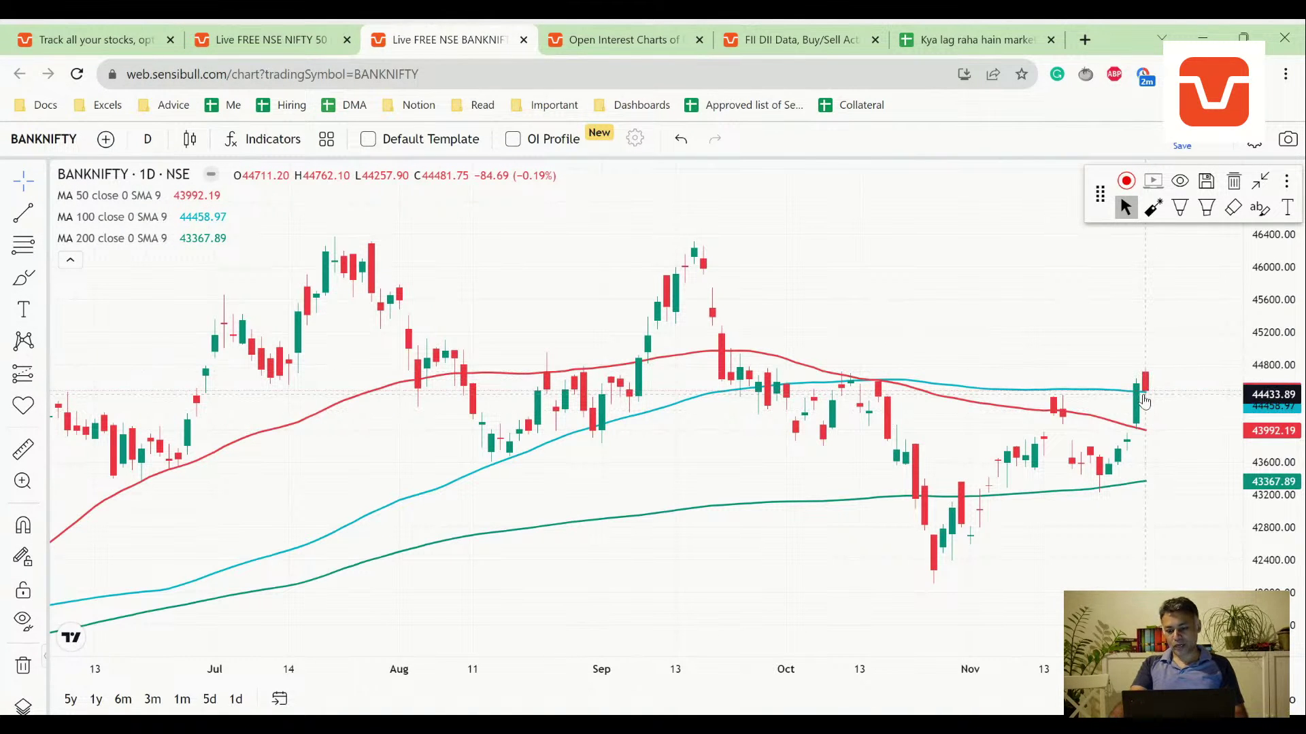
- Add 'BANKNIFTY above the 100 DMA' and insert 'daily candle' after hammer in B3
left_click(979, 39)
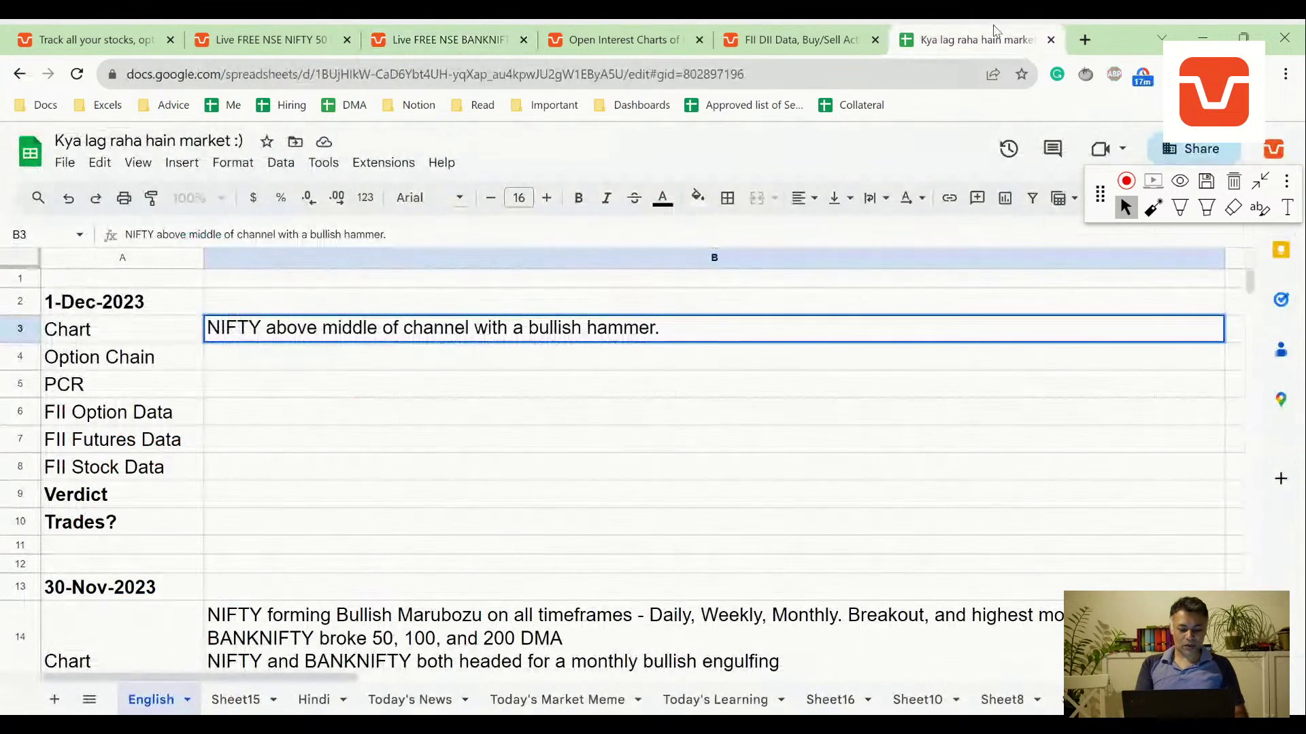
type("BANKNIFTY above the 100 DMA")
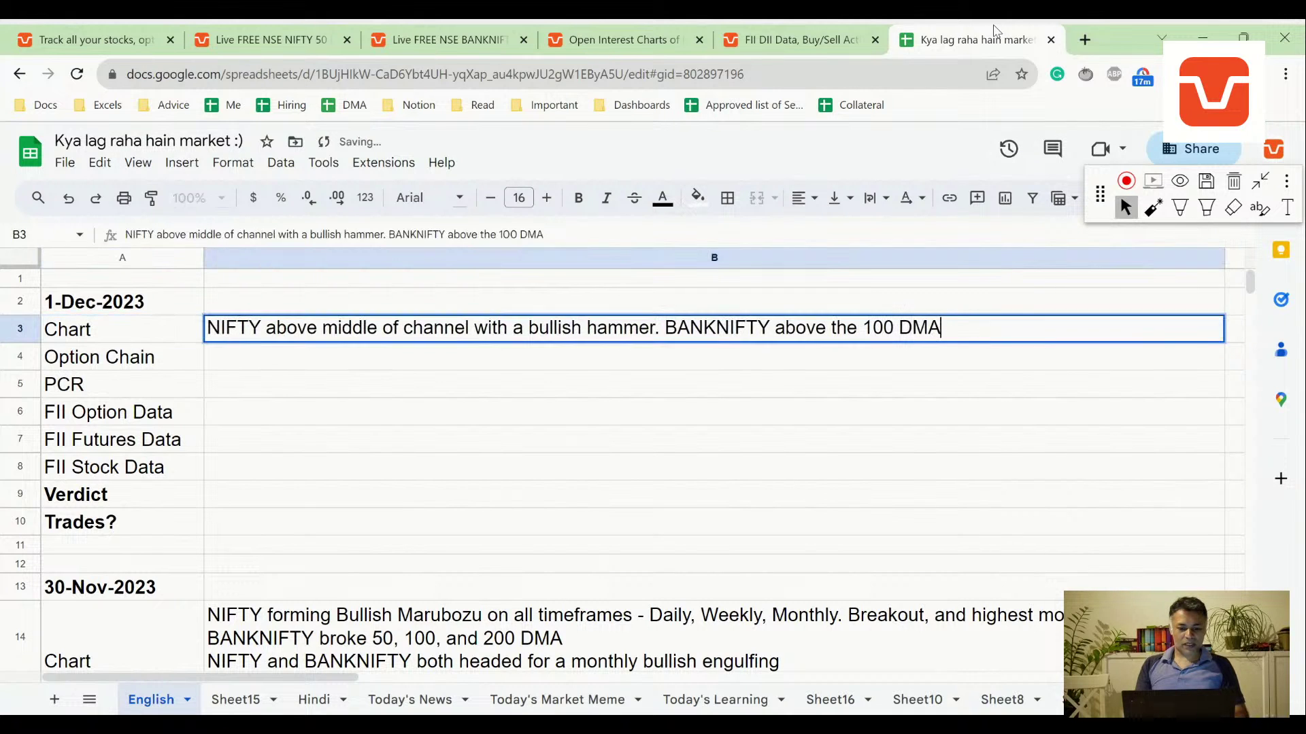
key("ctrl+Left")
key("ctrl+Left")
key("ctrl+Left")
type("daily candle")
key("Return")
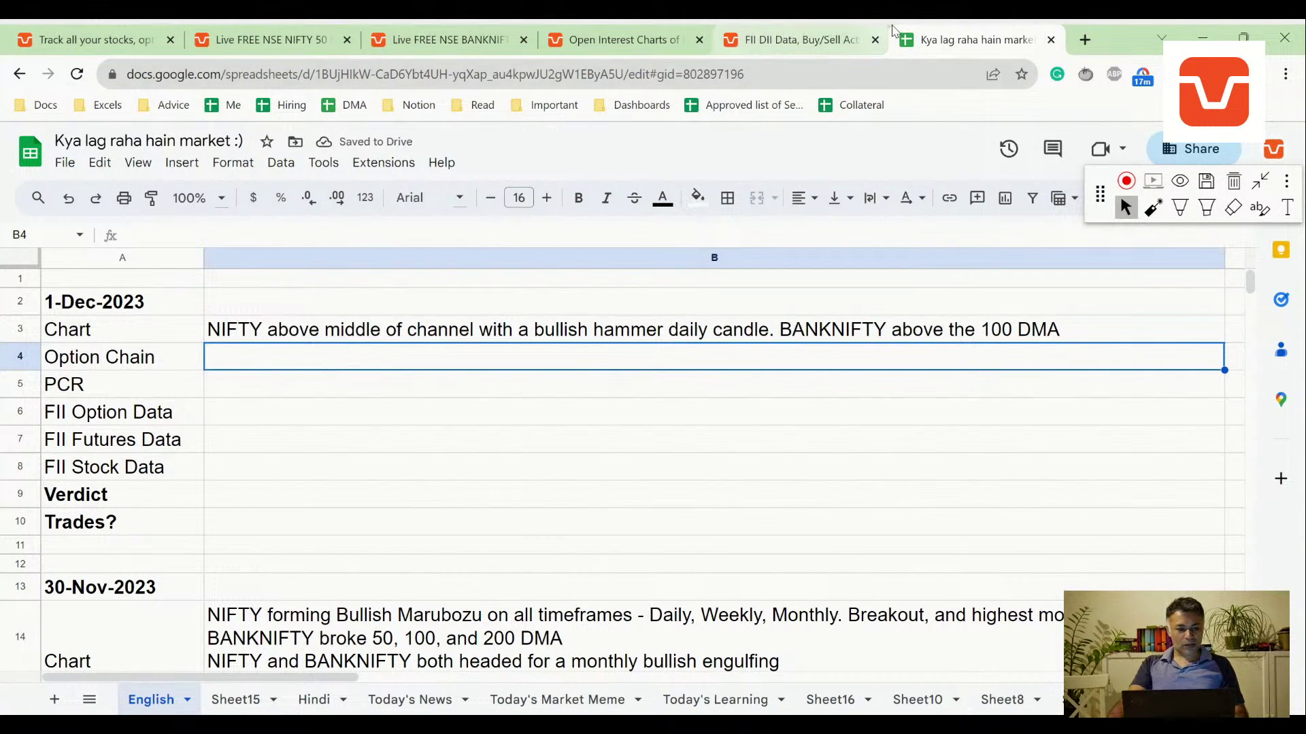
- Switch the NIFTY and BANKNIFTY charts to 1-week candles
left_click(262, 34)
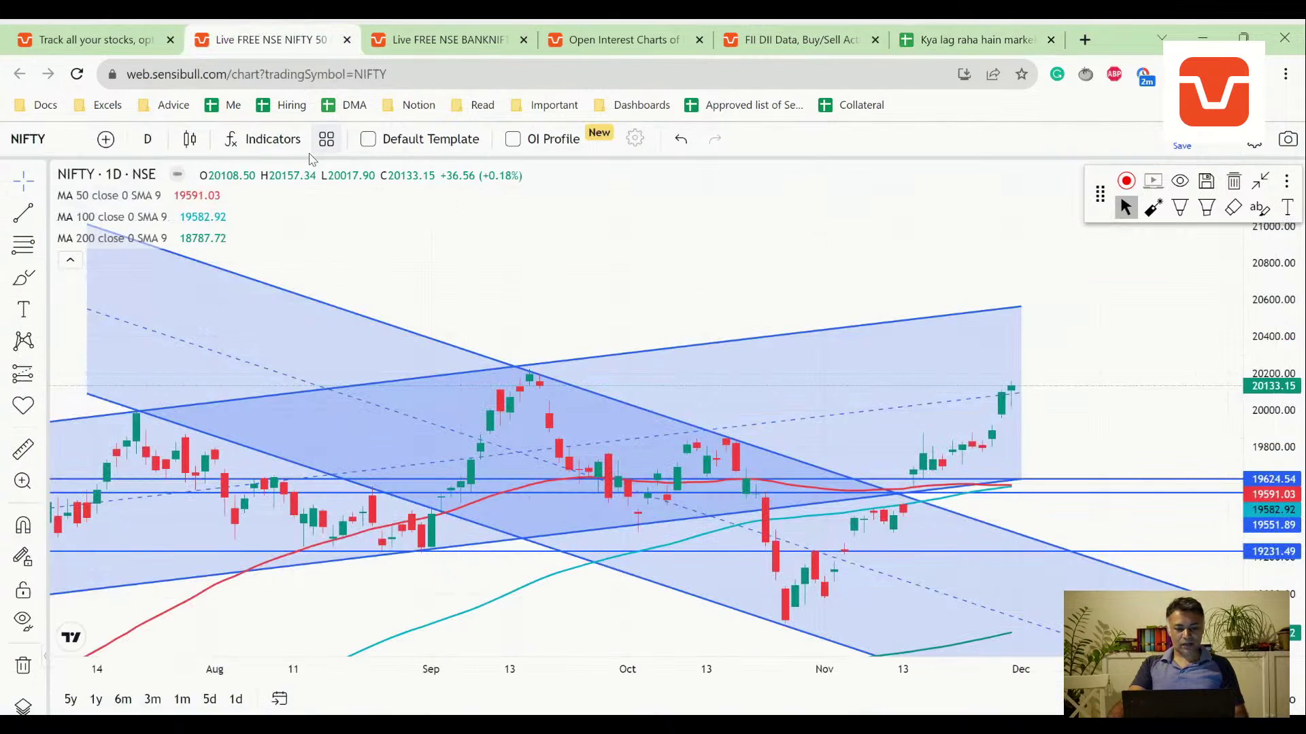
left_click(147, 143)
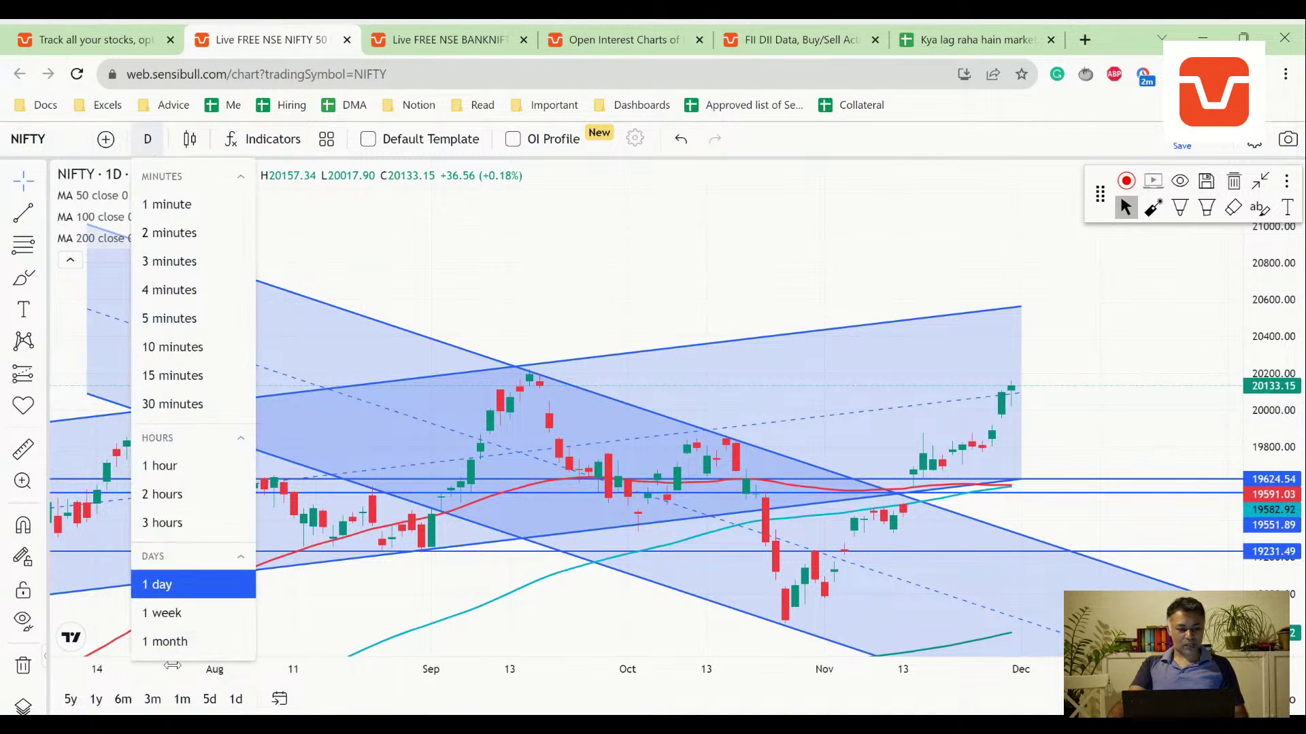
left_click(162, 612)
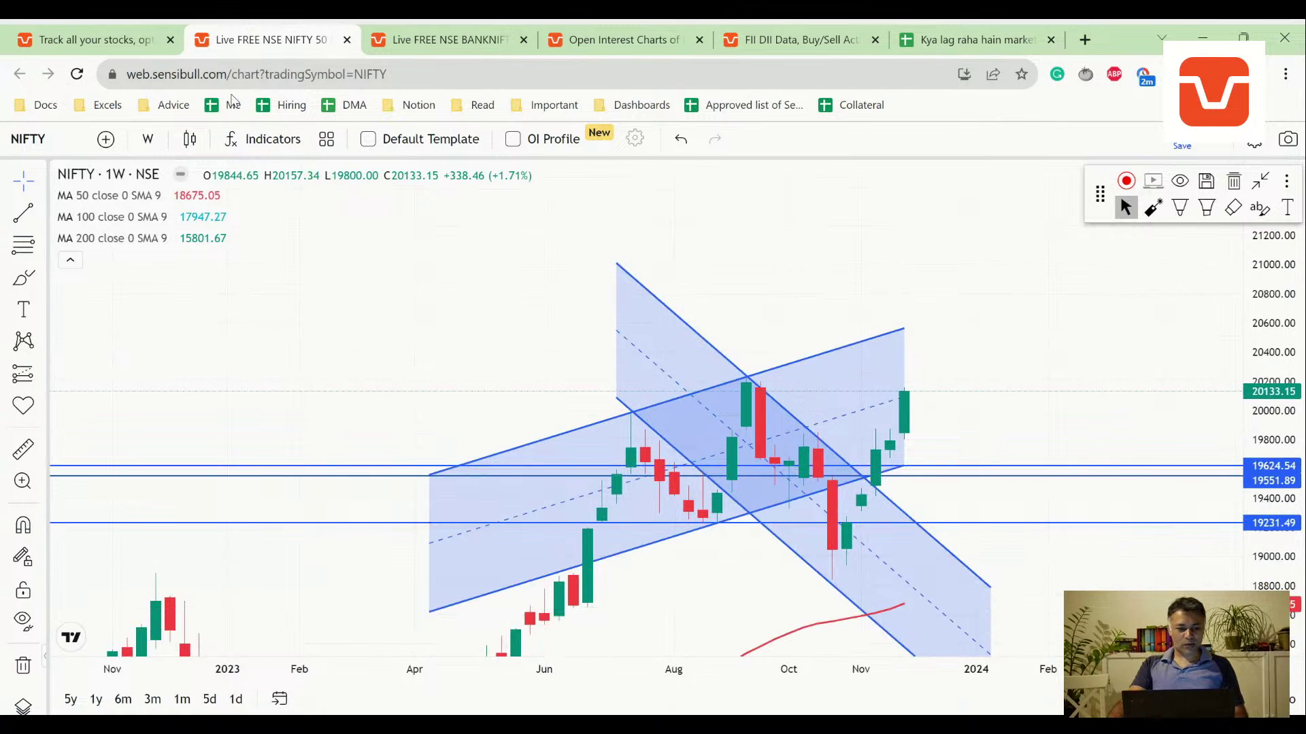
left_click(436, 39)
left_click(147, 139)
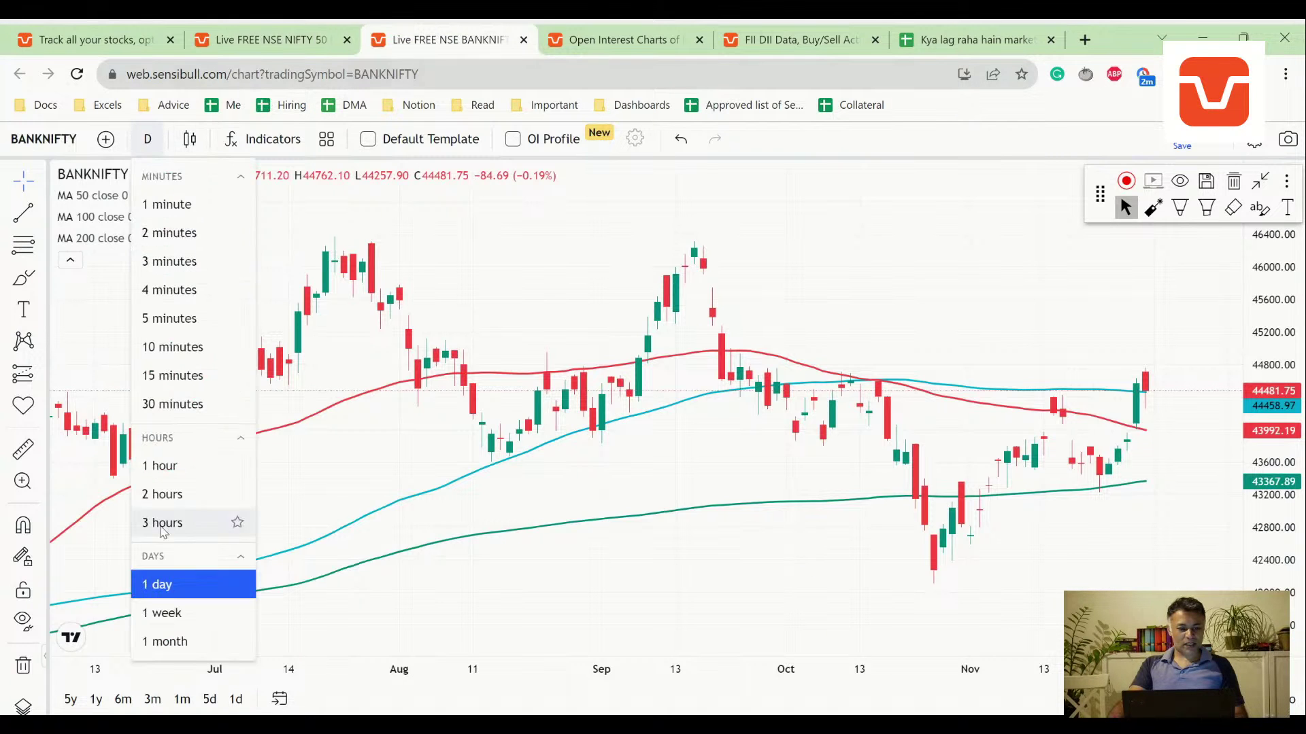
left_click(156, 614)
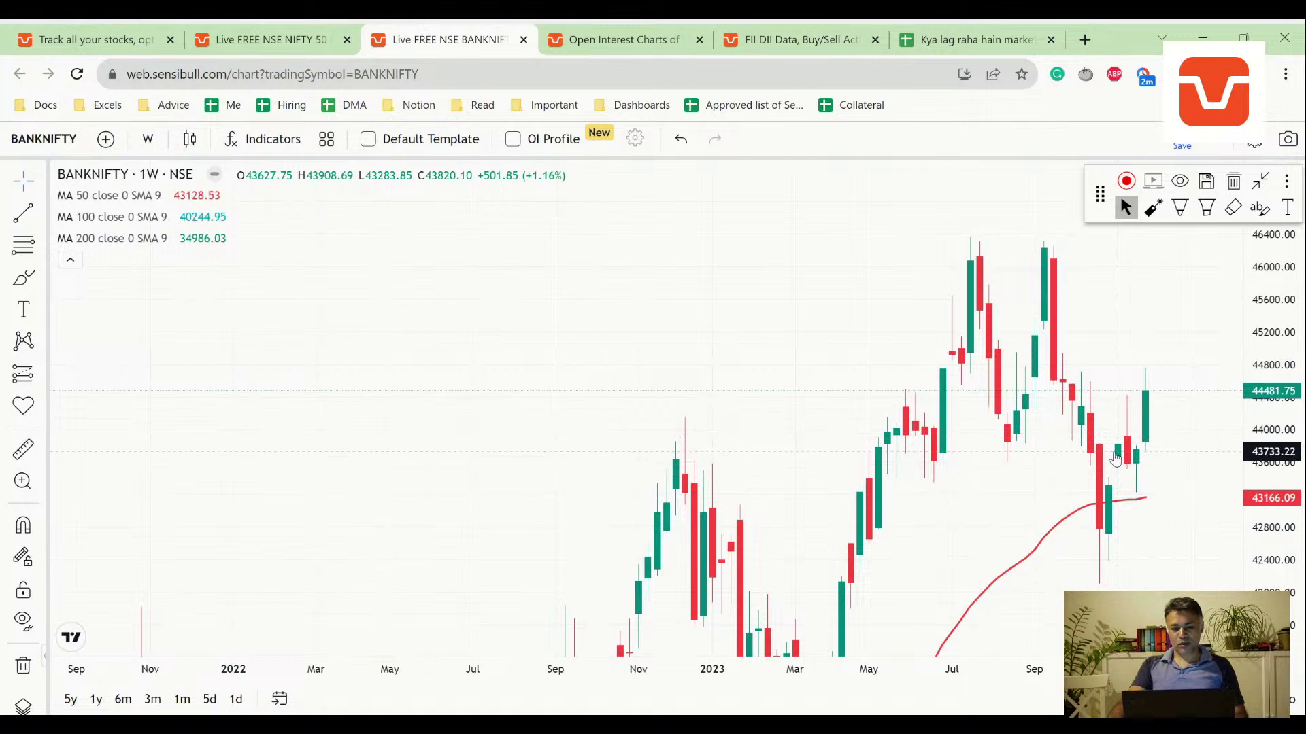
left_click(955, 34)
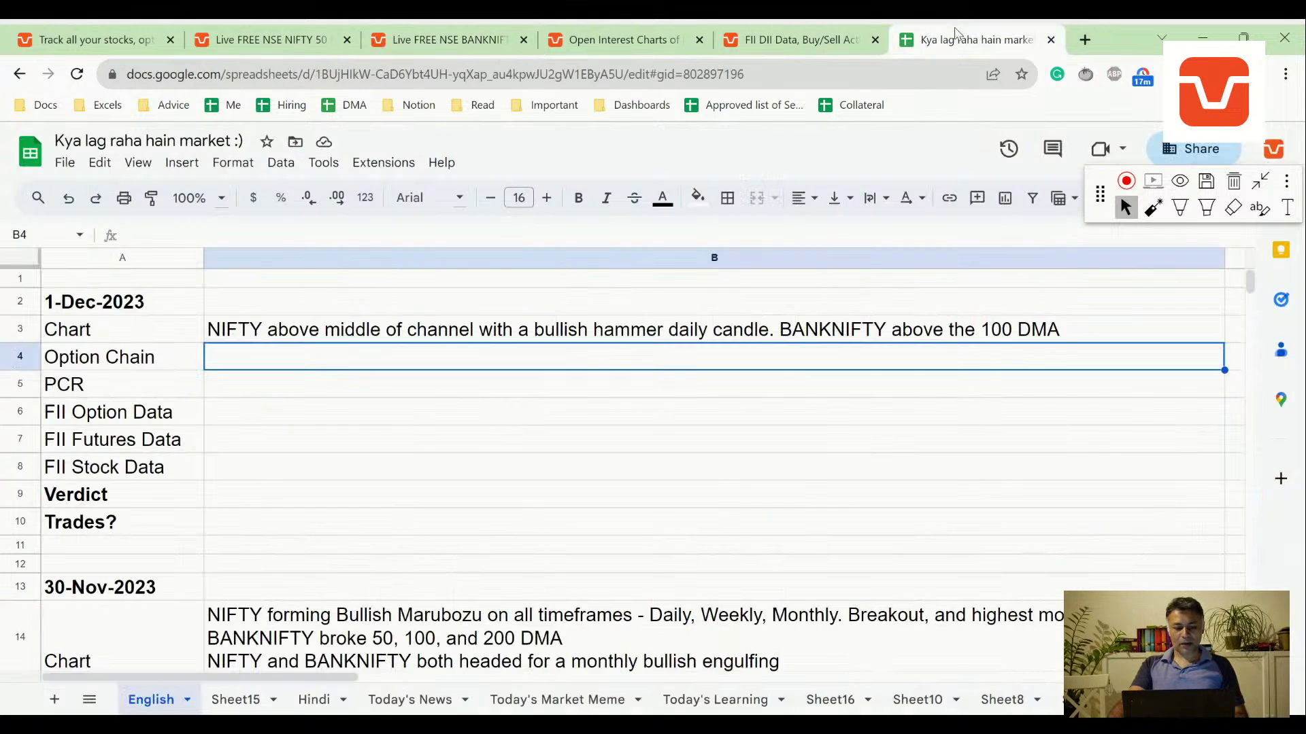
- Start a second line in B3: 'NIFTY Bullish Marubozu on weekly.'
left_click(459, 336)
key("Return")
key("alt+Return")
type("BANKNI")
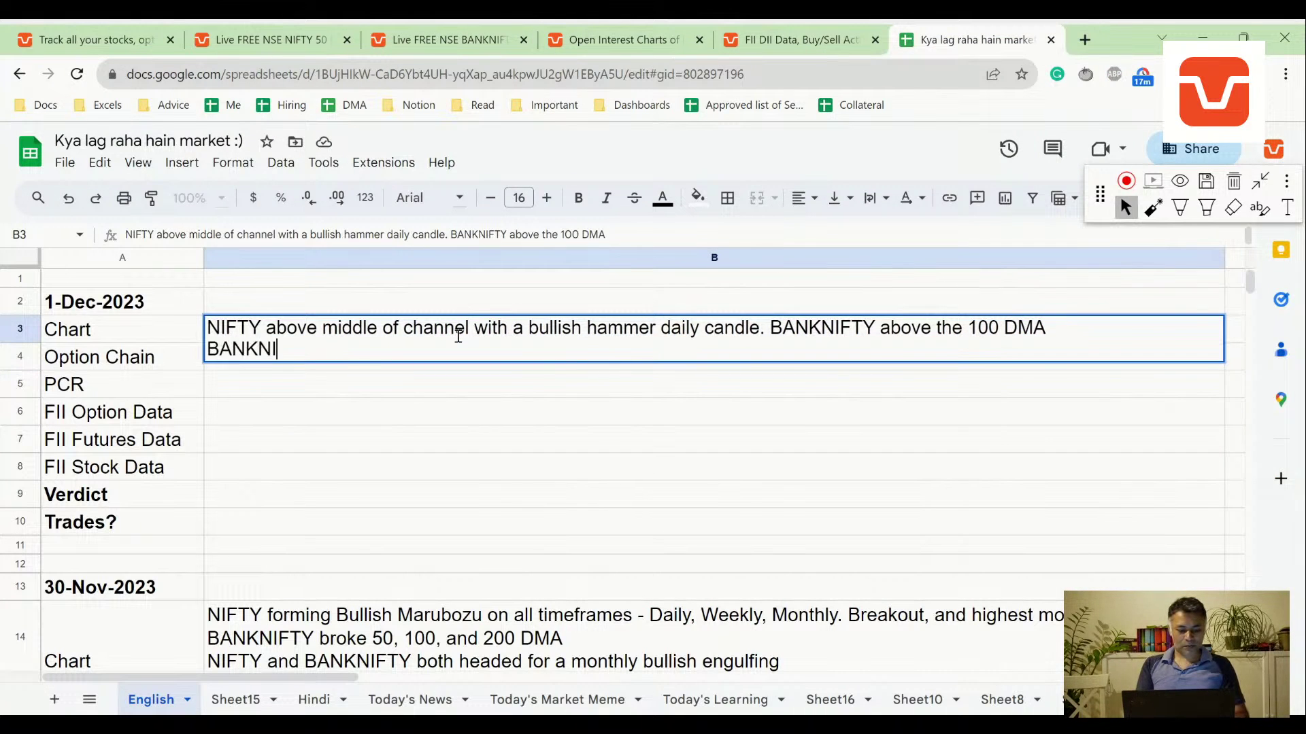
key("ctrl+BackSpace")
type("NIFTY Bullish Mar")
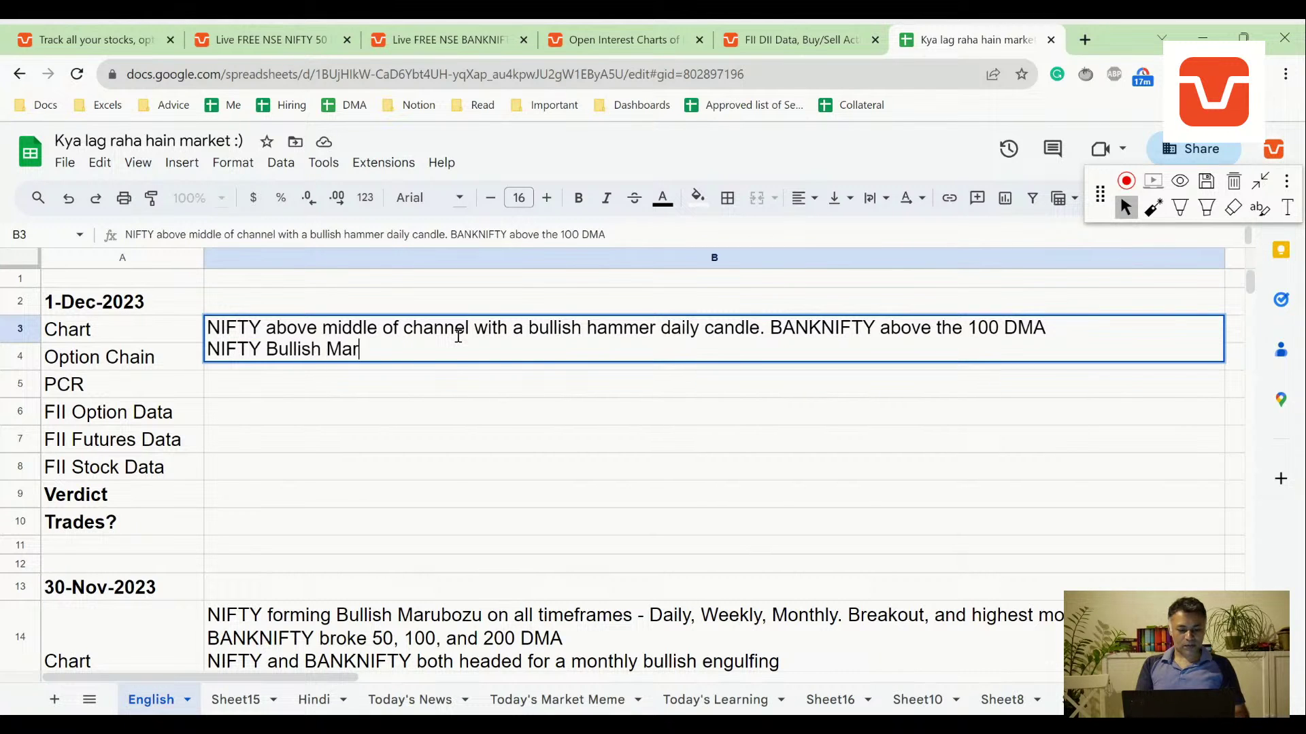
type("ubozu on weekly. N")
key("BackSpace")
- Add that BANKNIFTY confirms the hammer and both are Bullish engulfing on monthly
type("ABNKNI")
key("ctrl+BackSpace")
key("ctrl+BackSpace")
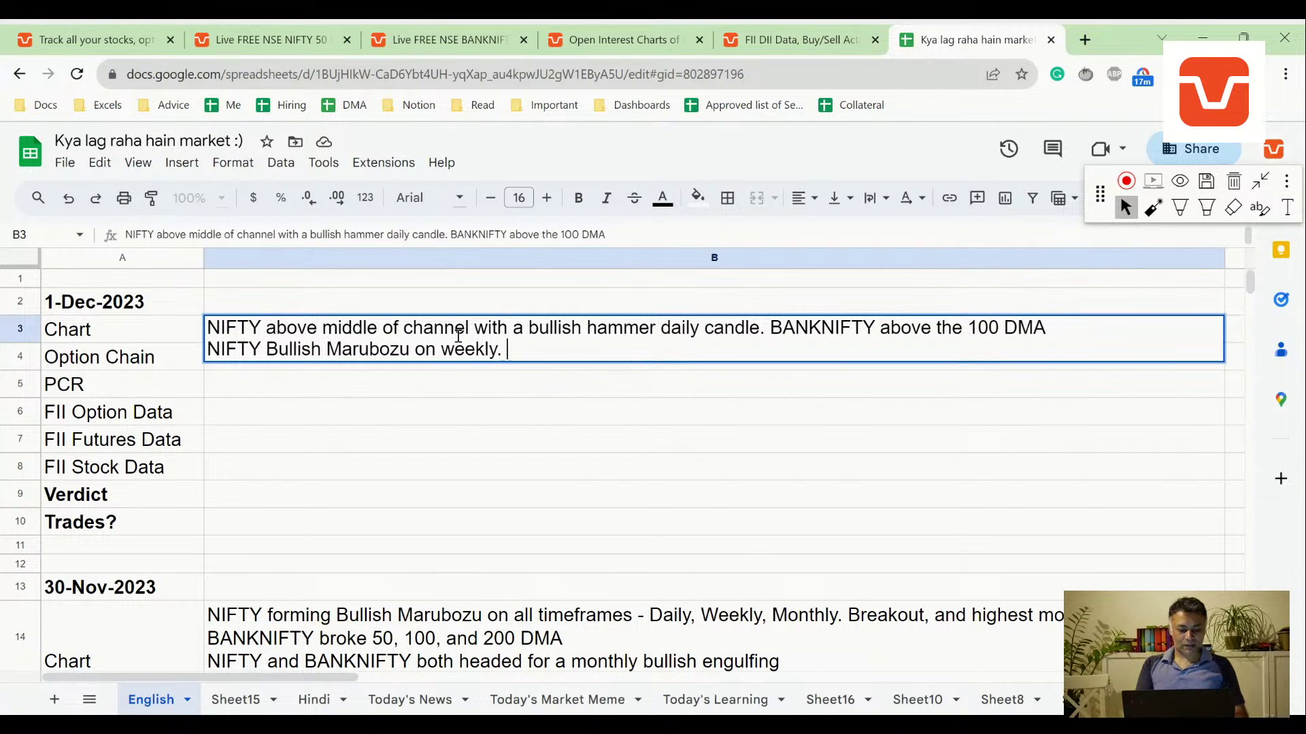
type("BANKNIFTY confirmin")
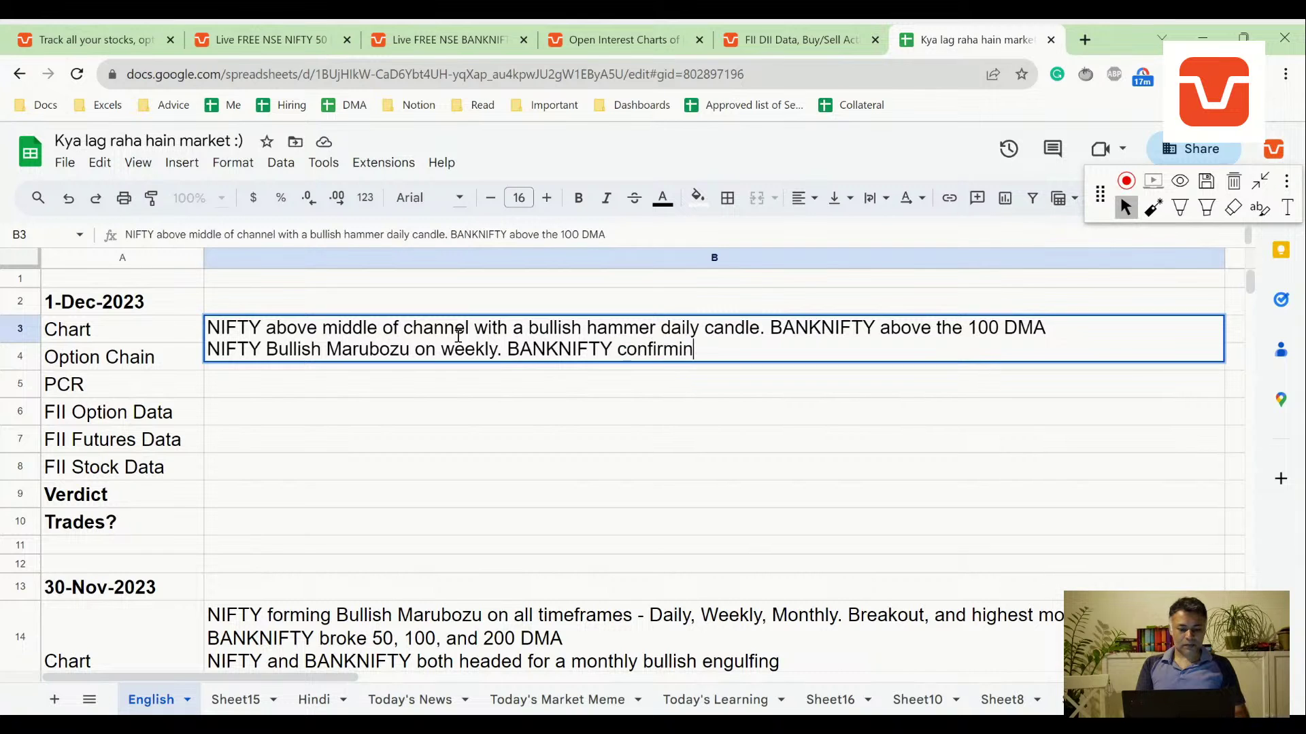
type("g the hammer on weekly. Both en")
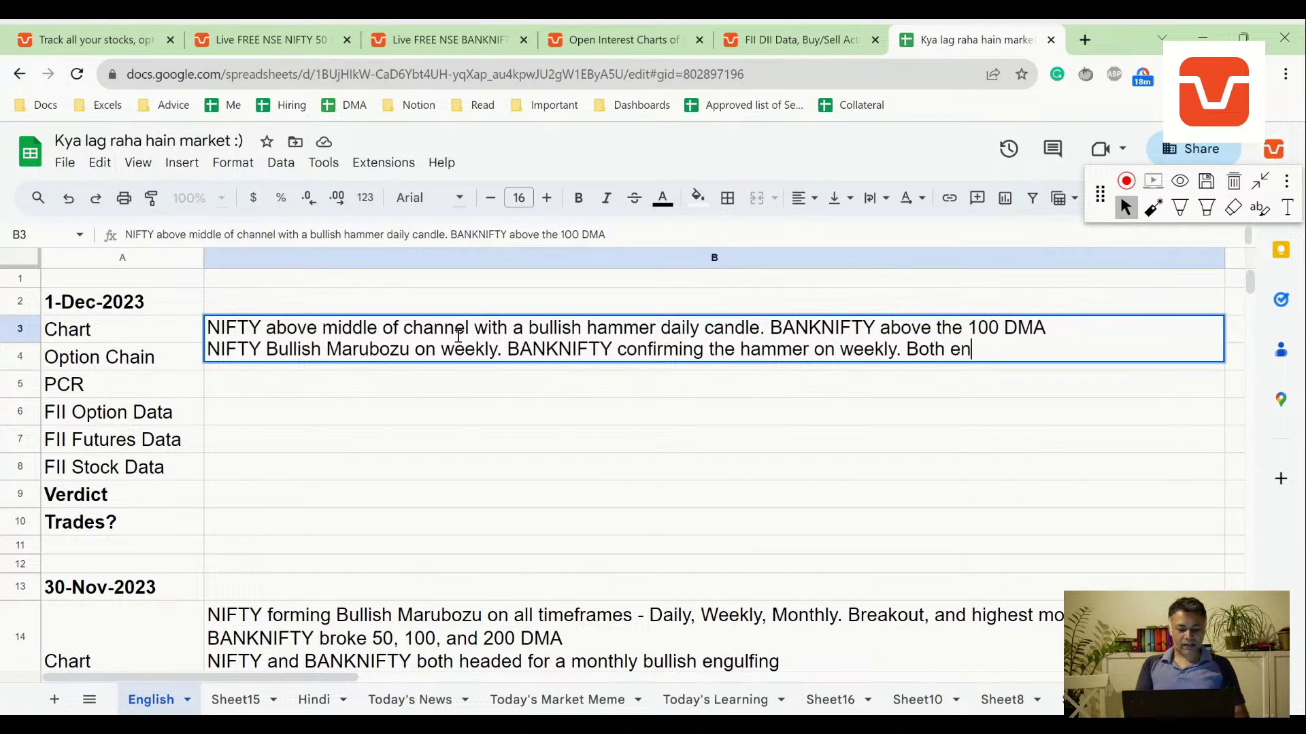
key("BackSpace")
key("BackSpace")
key("BackSpace")
type("Bullish engulfing on mo")
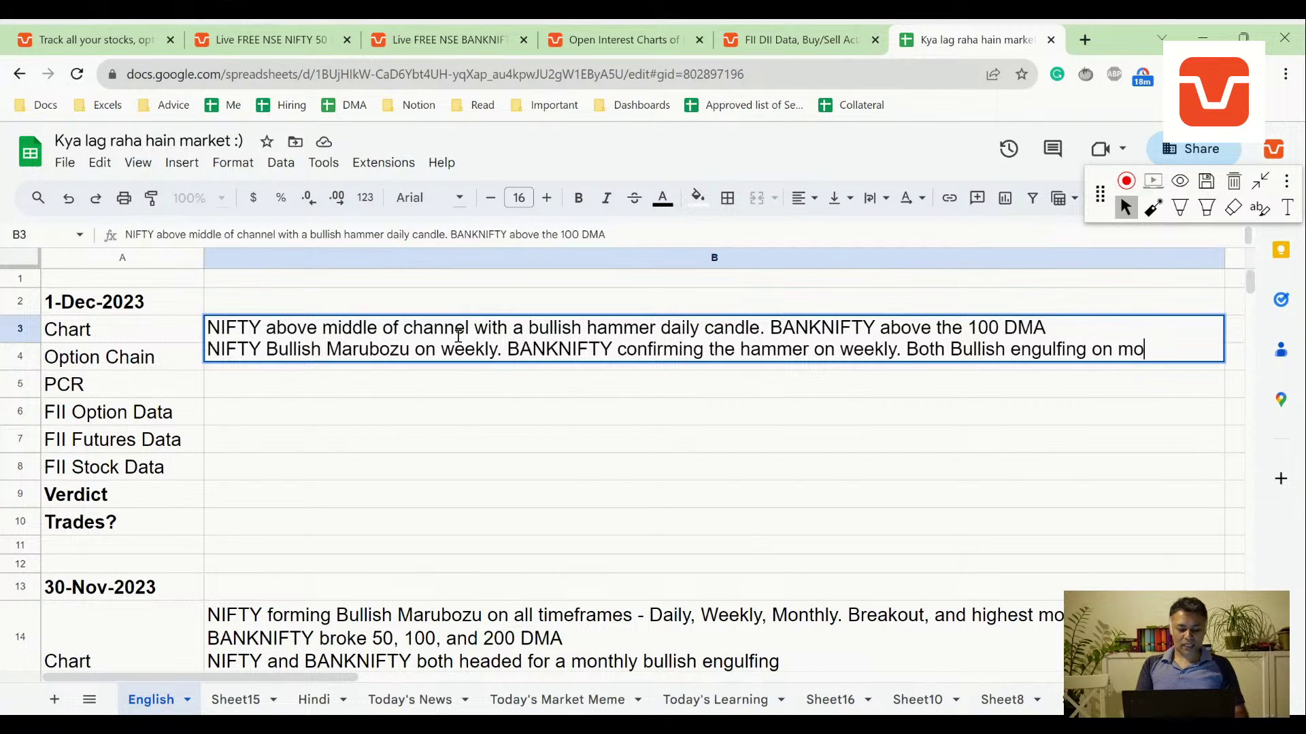
type("nthly")
key("Return")
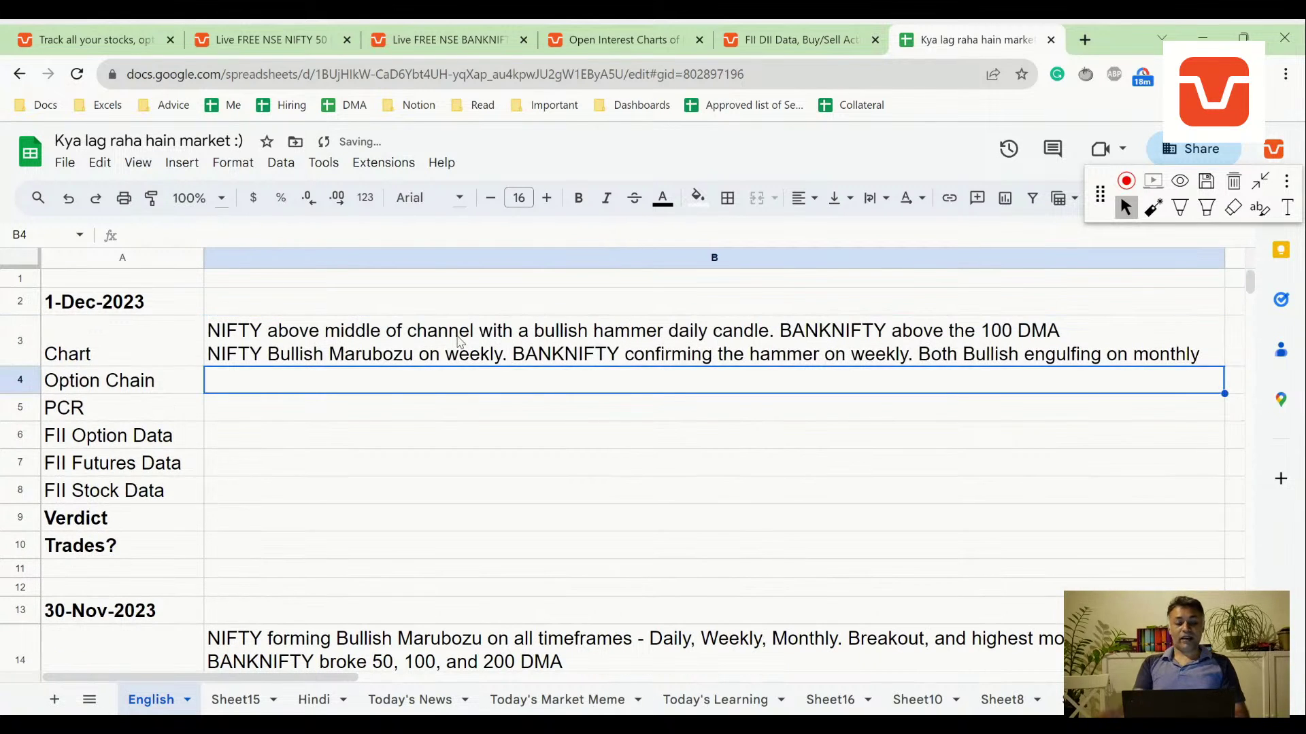
- Switch the NIFTY and BANKNIFTY charts to 1-month candles, rescaling the price axes to fit
left_click(75, 39)
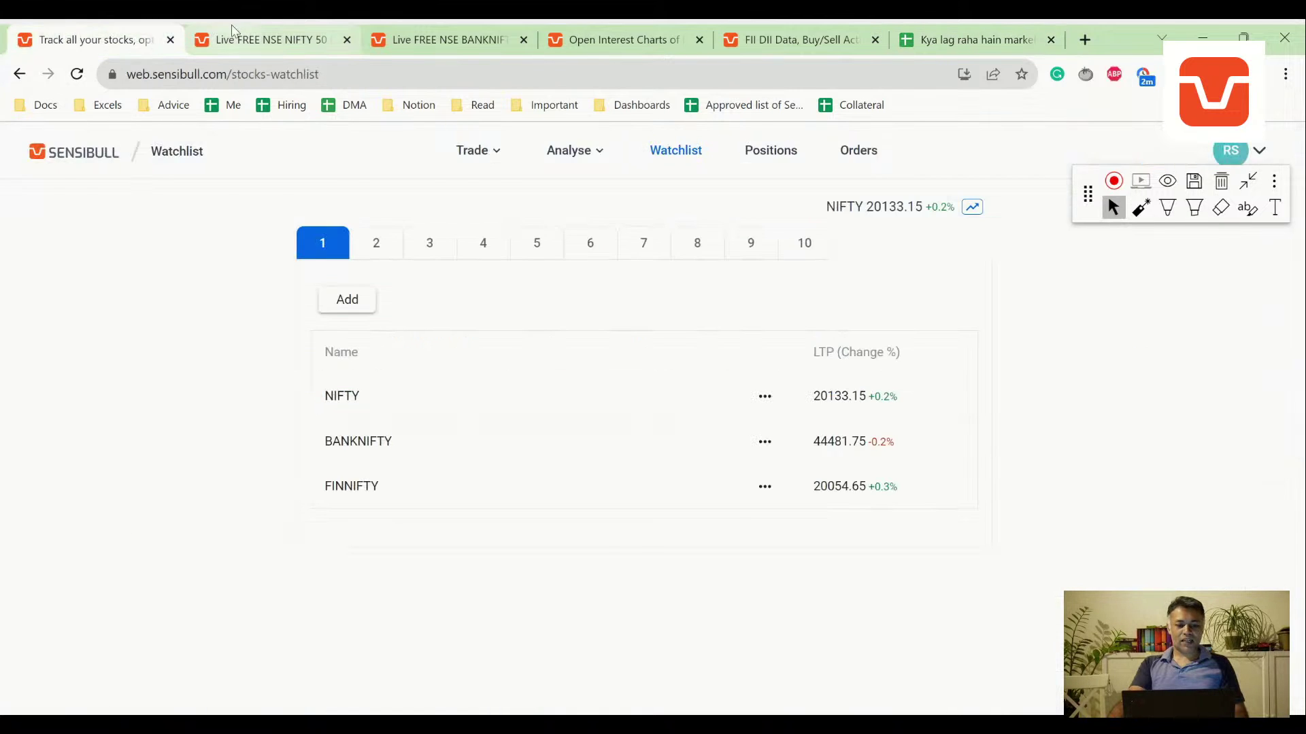
left_click(216, 40)
left_click(147, 139)
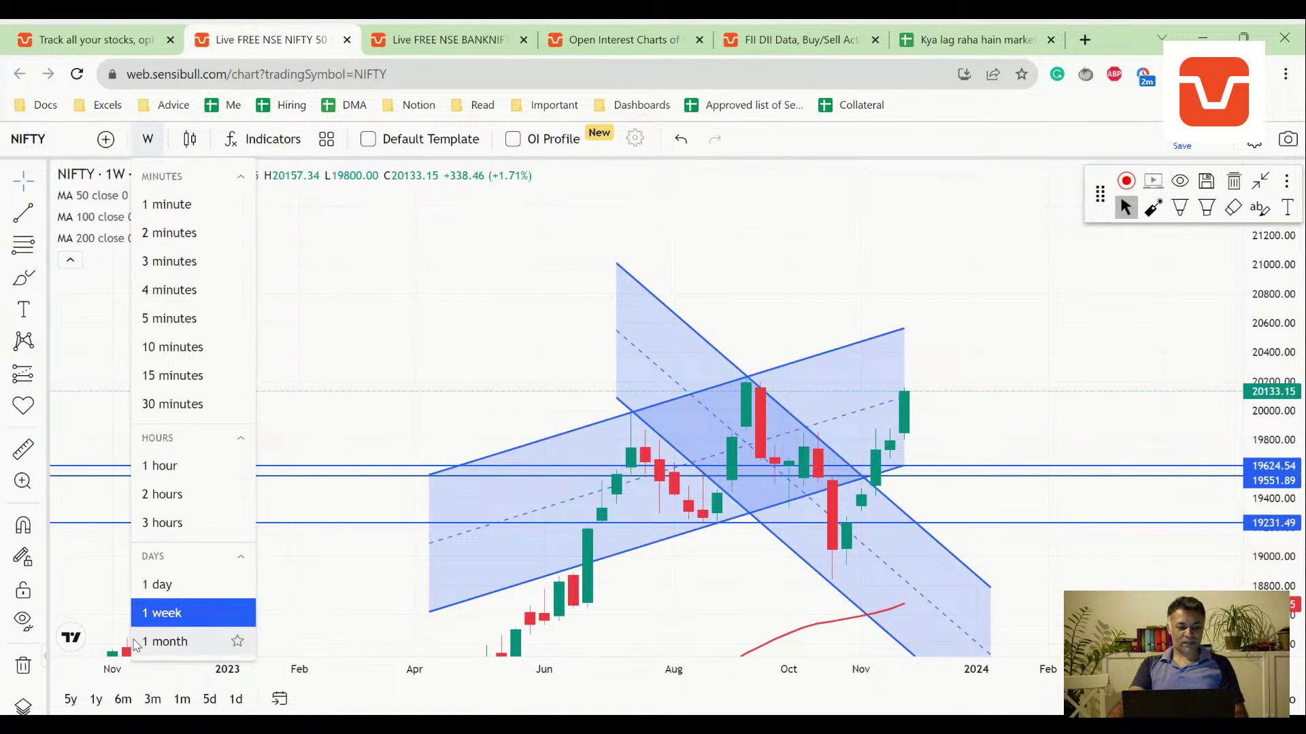
left_click(157, 641)
scroll(365, 239, "up", 2)
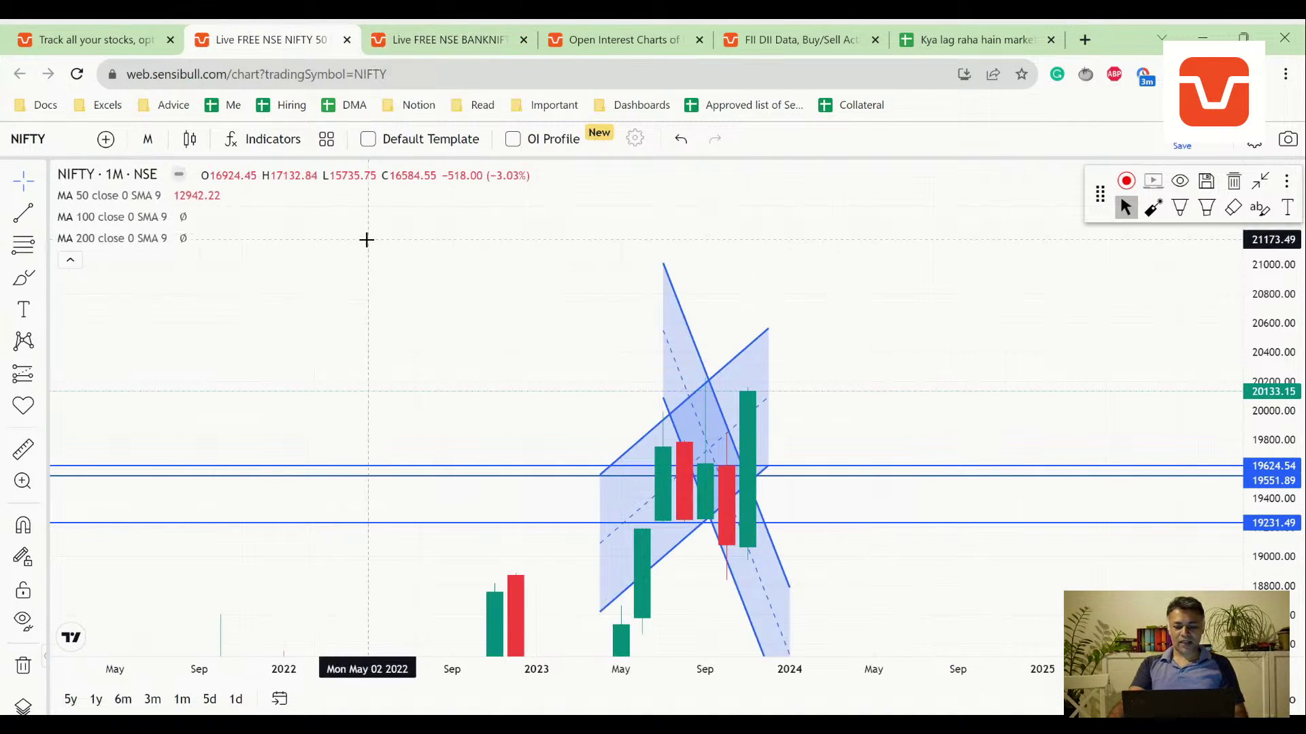
left_click_drag(1280, 314, 1280, 360)
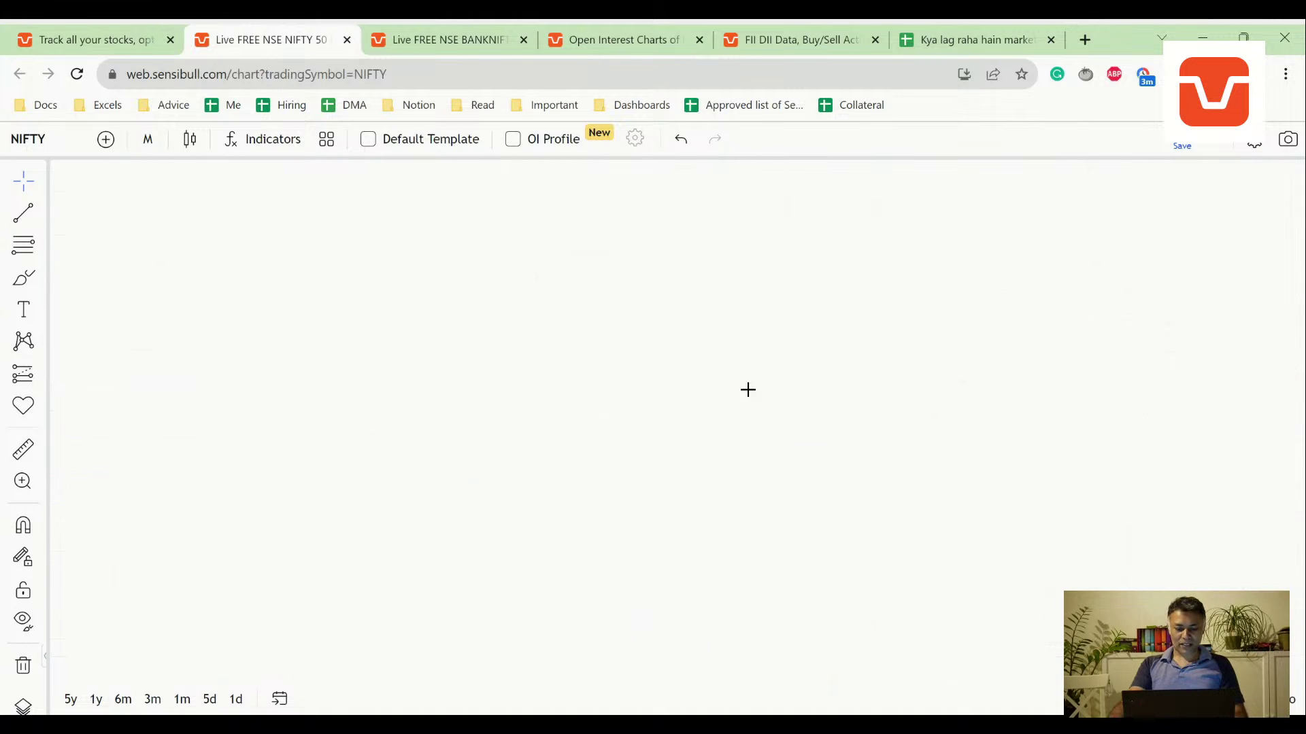
left_click(438, 40)
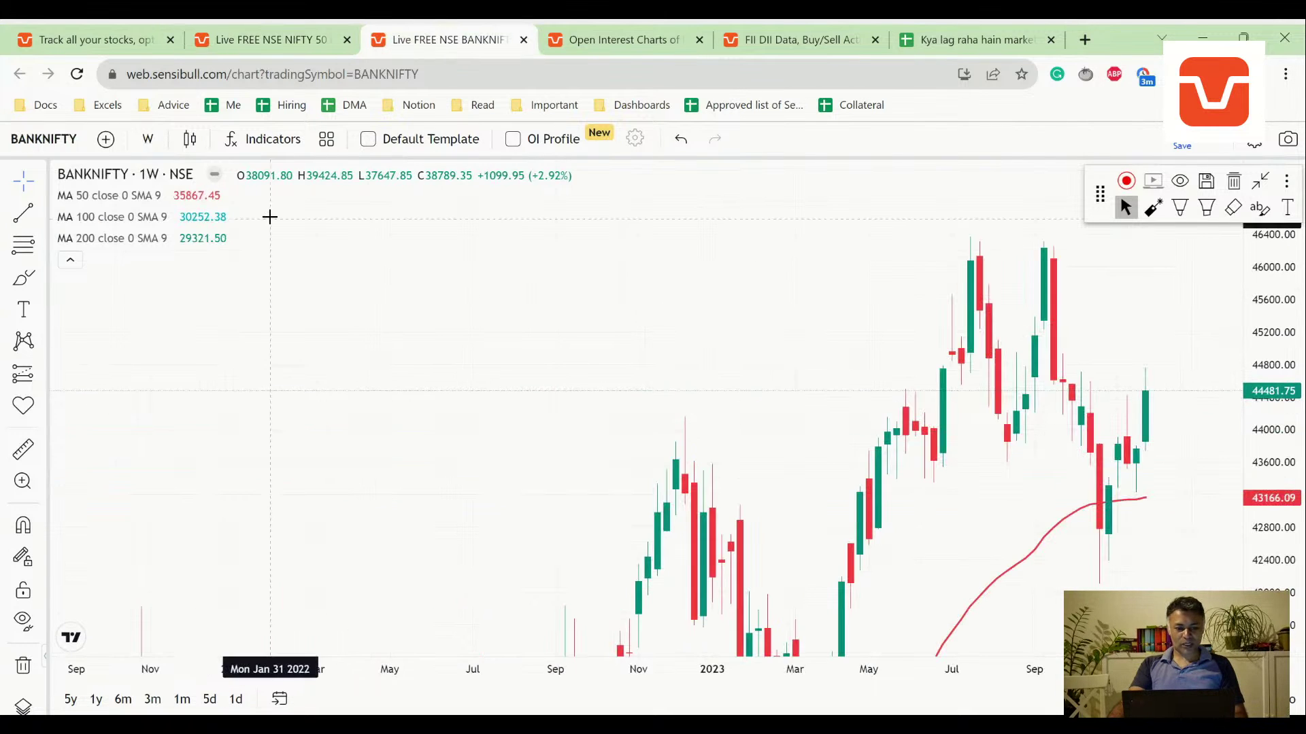
left_click(148, 139)
left_click(170, 641)
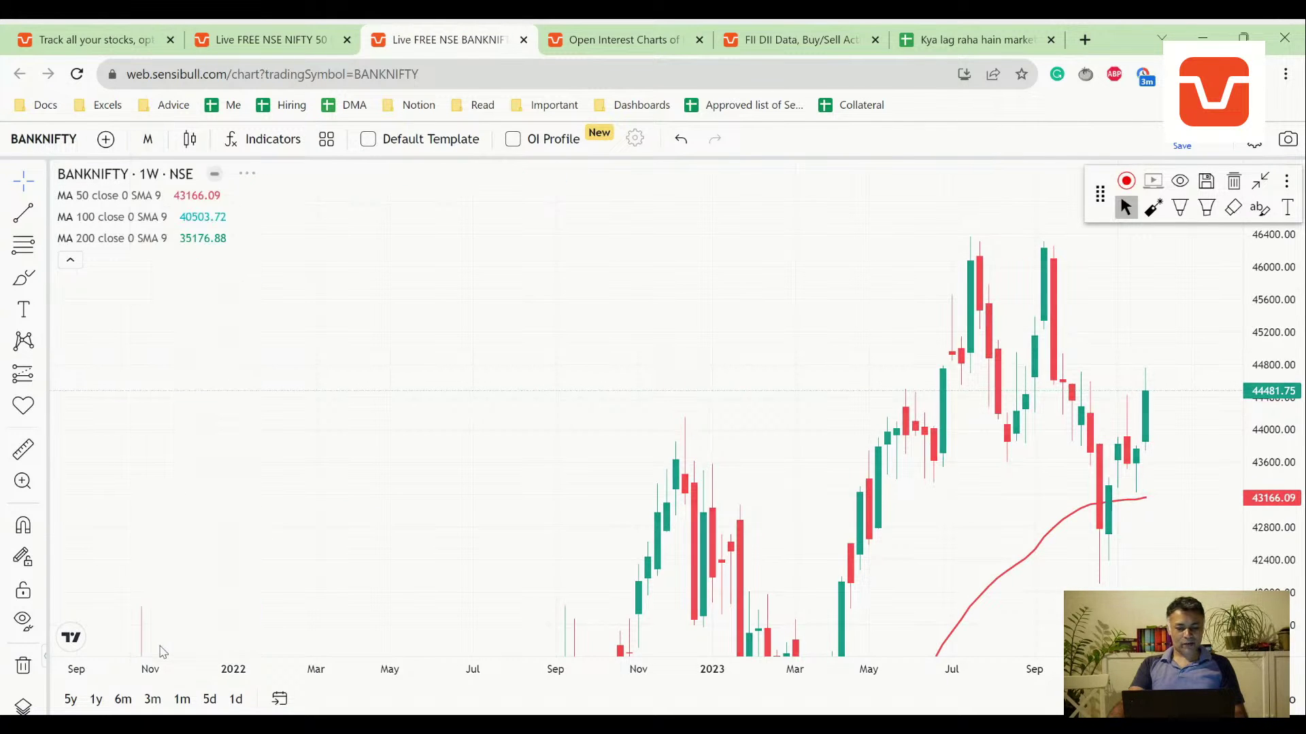
scroll(318, 426, "up", 5)
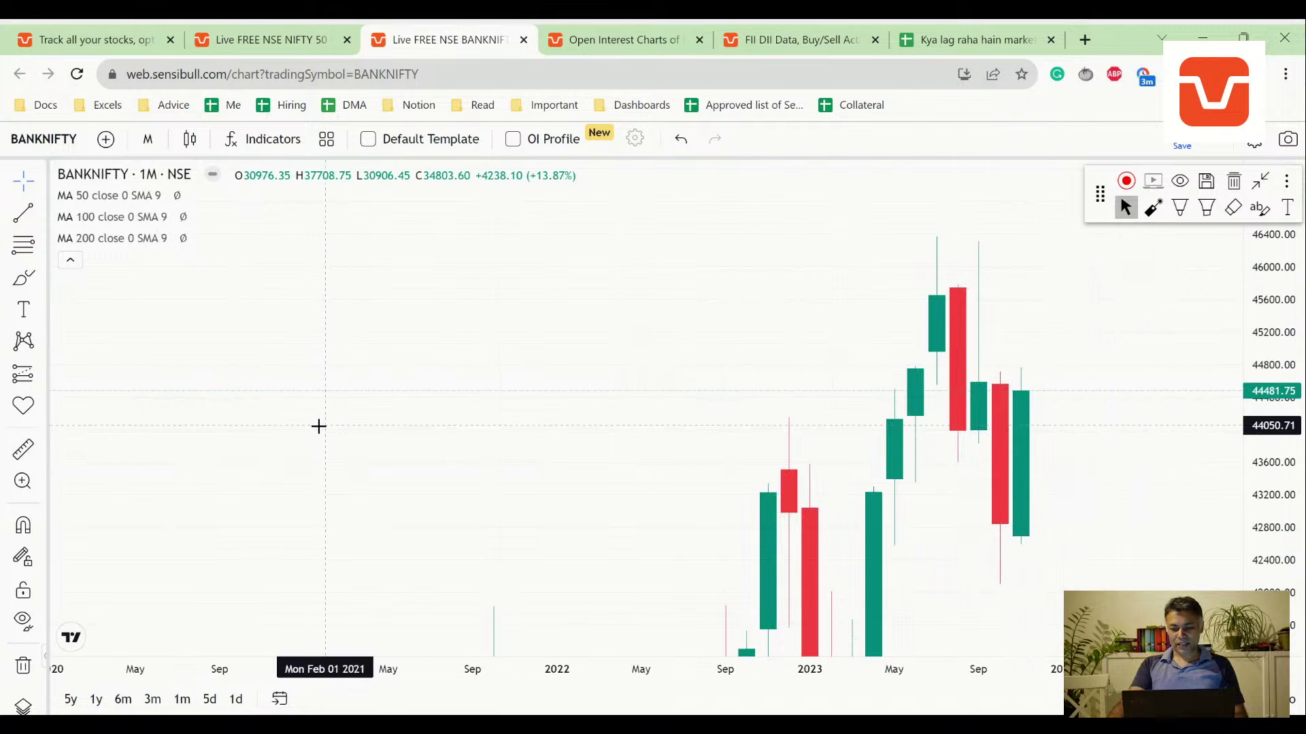
left_click_drag(1290, 398, 1290, 415)
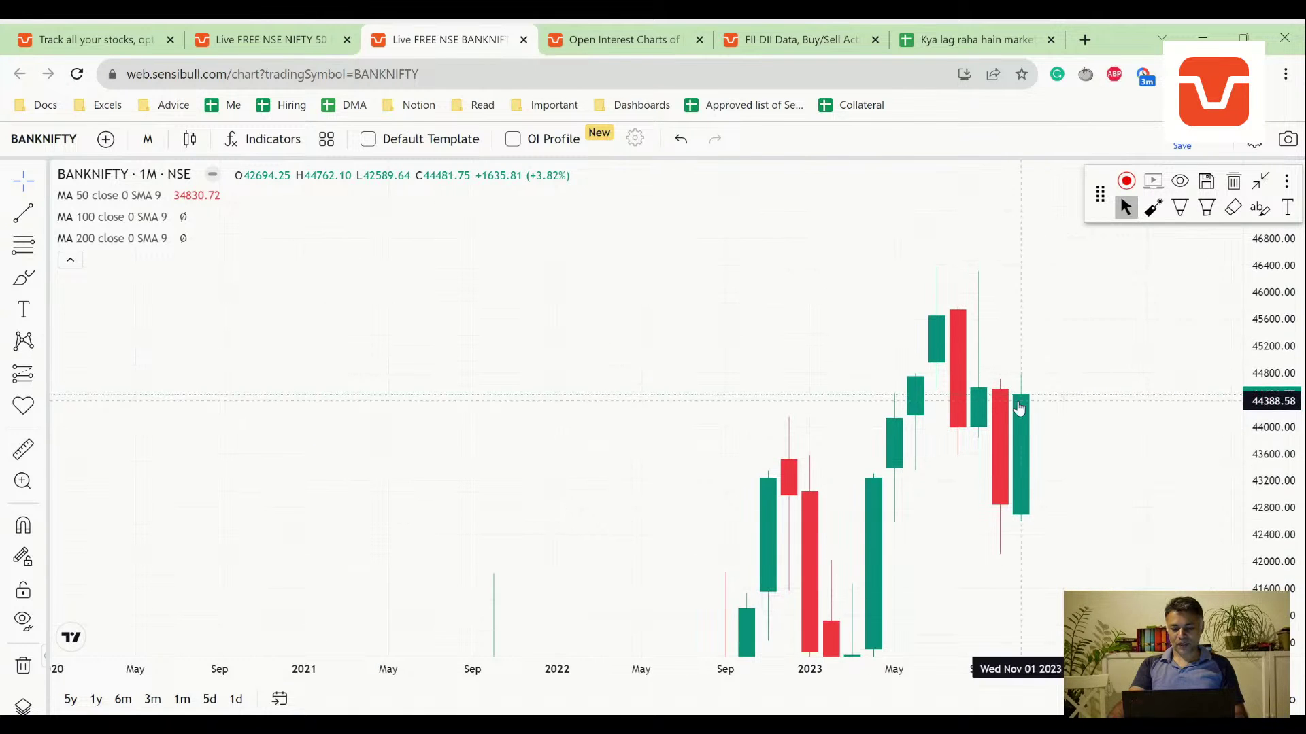
- Append '/ percingi' (piercing) to the Chart note in B3
left_click(1013, 33)
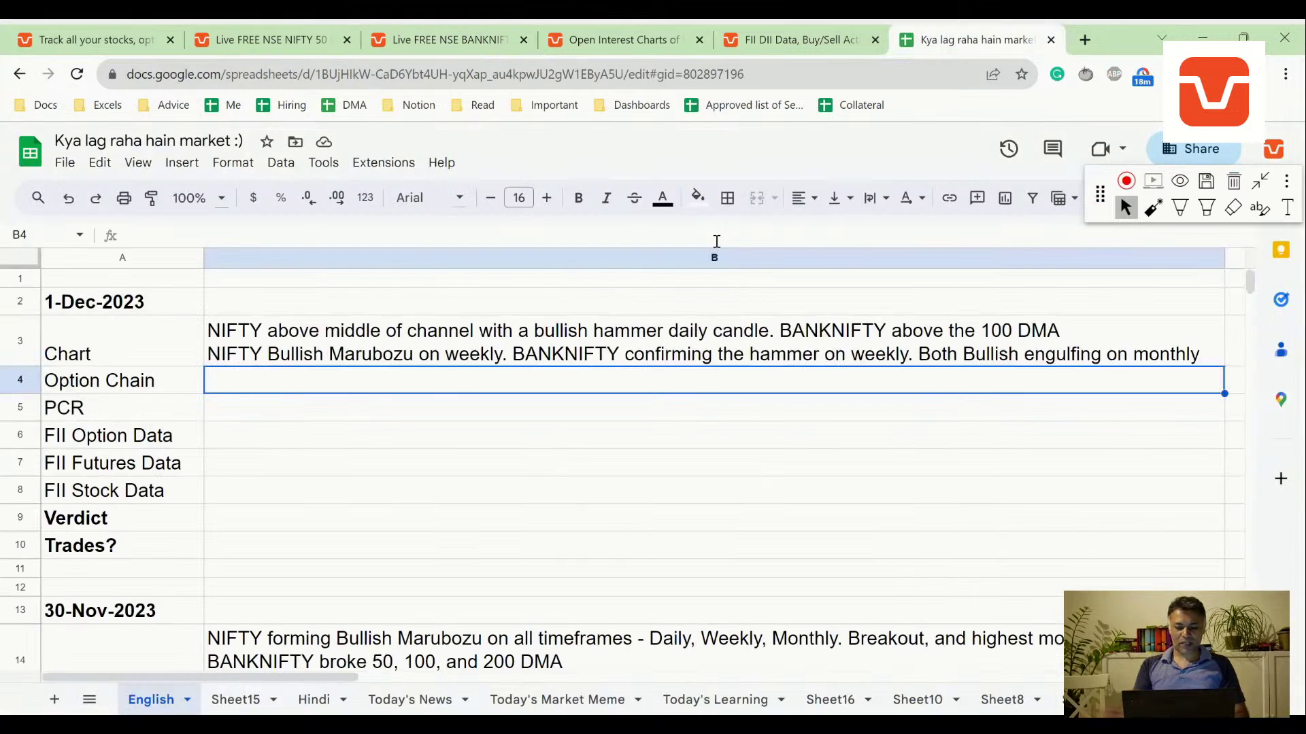
key("Up")
key("Return")
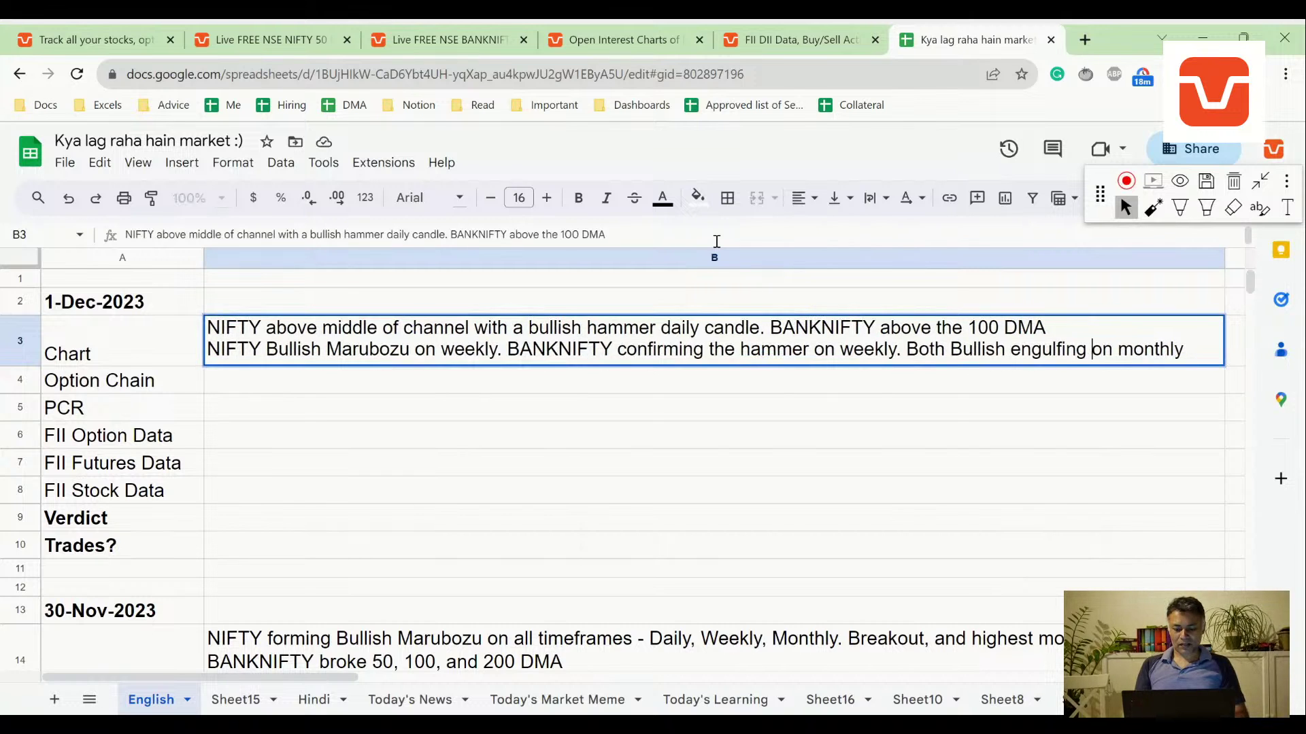
type("/ p")
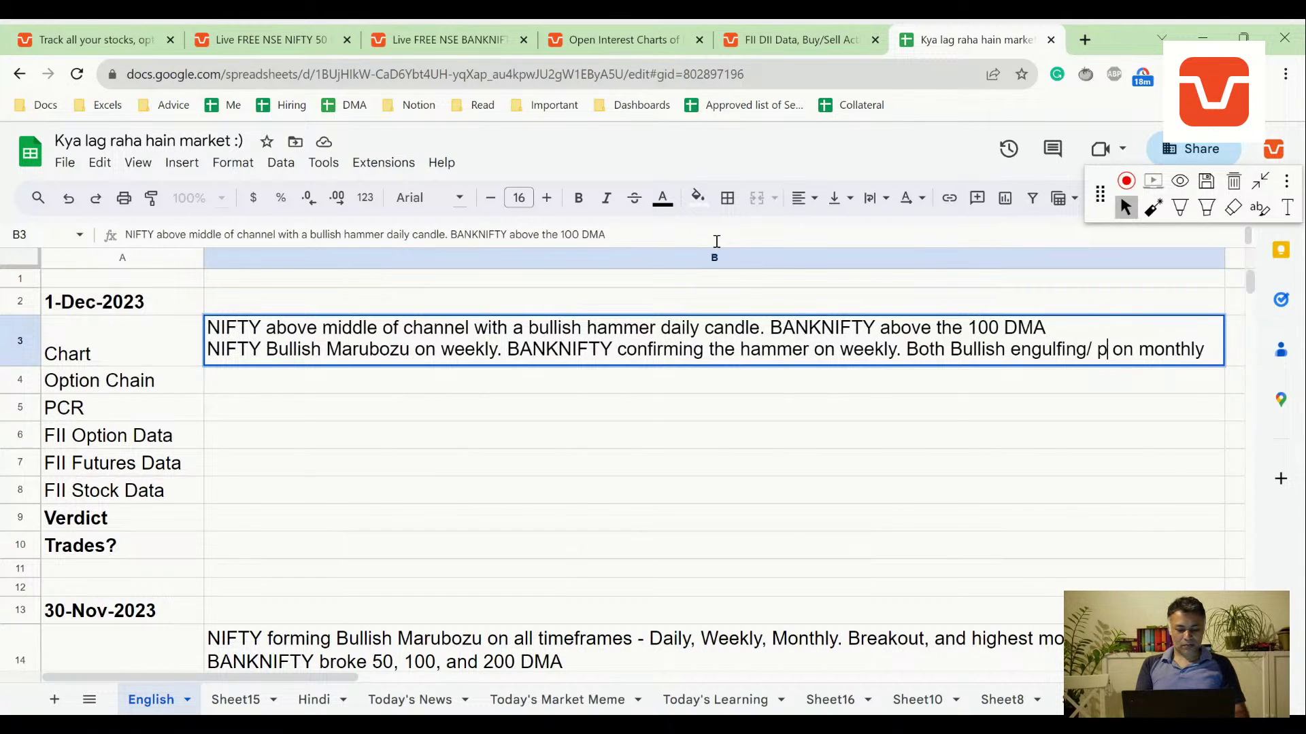
type("ercing")
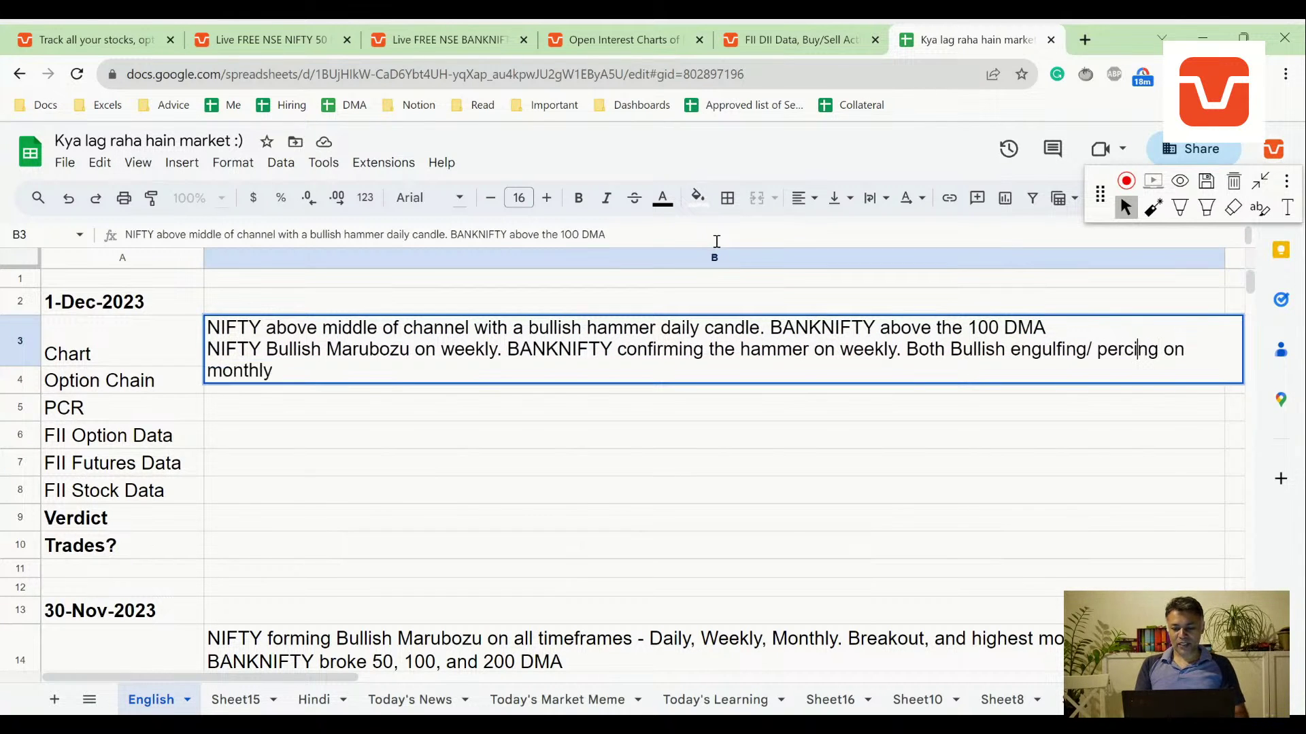
type("i")
key("Return")
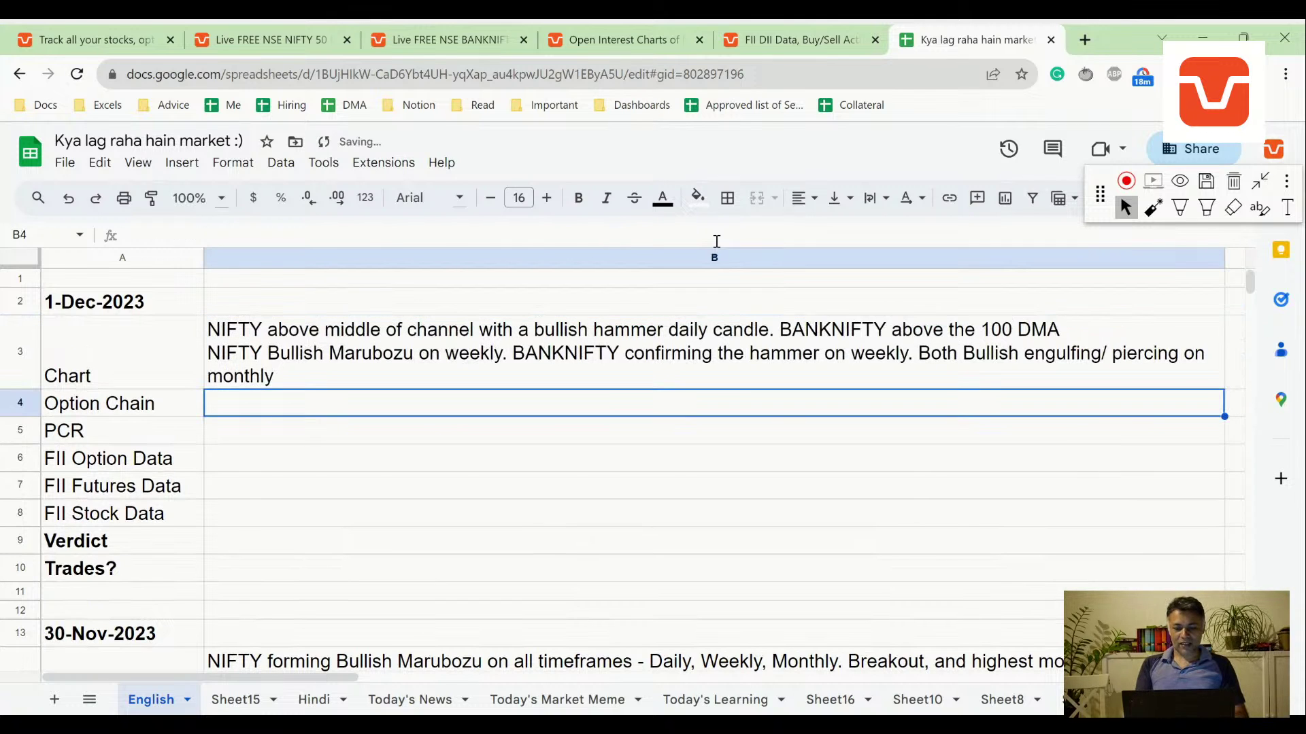
- Replace 'Both' with 'NIFTY Bullish engulfing BANKNIFTY bullish' in the monthly line
key("Up")
key("Return")
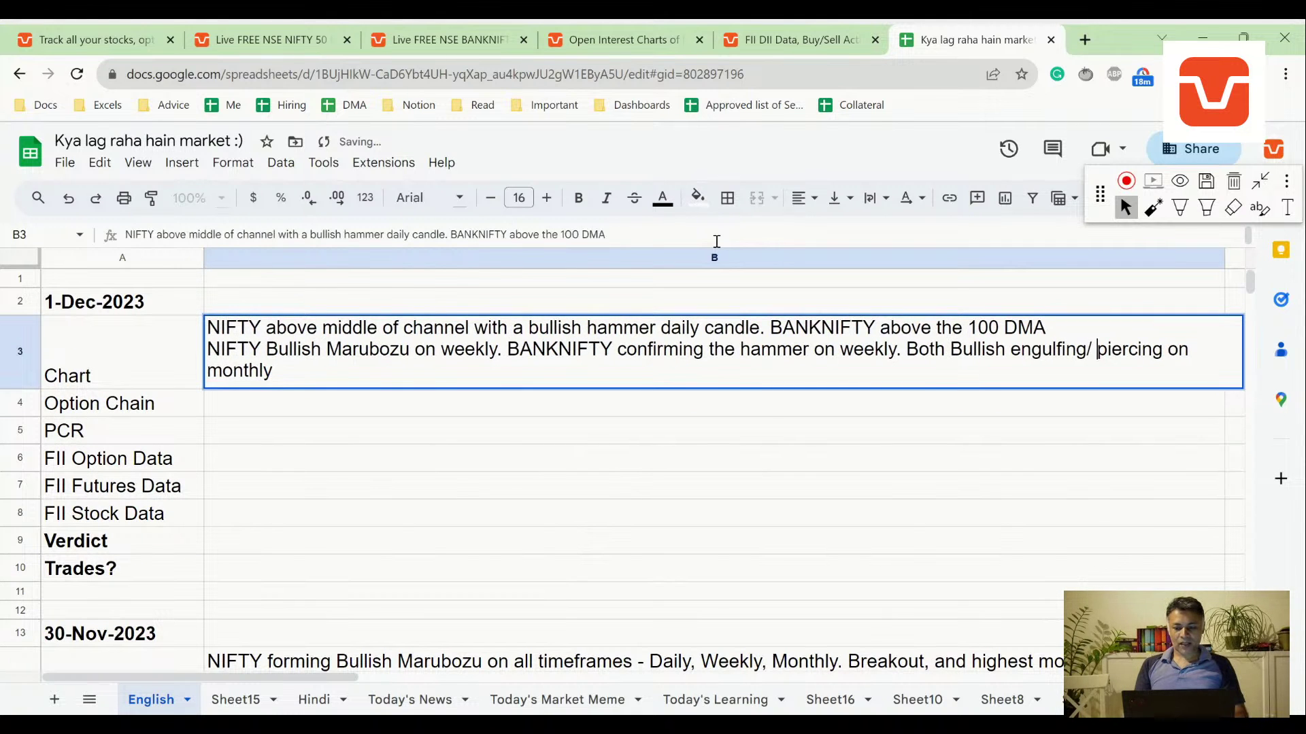
key("ctrl+Left")
key("ctrl+Left")
key("ctrl+shift+Left")
type("NIFTY ")
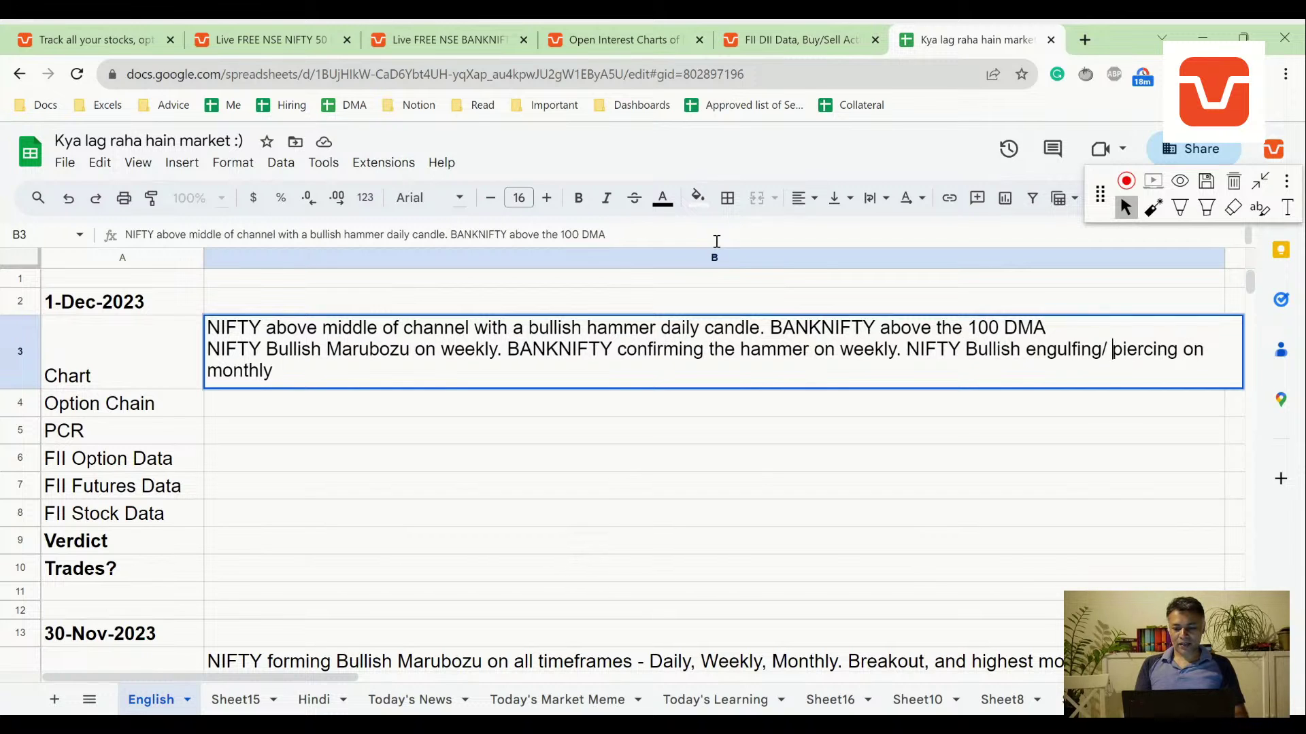
type("Bullish engulfing BANKNIFTY ")
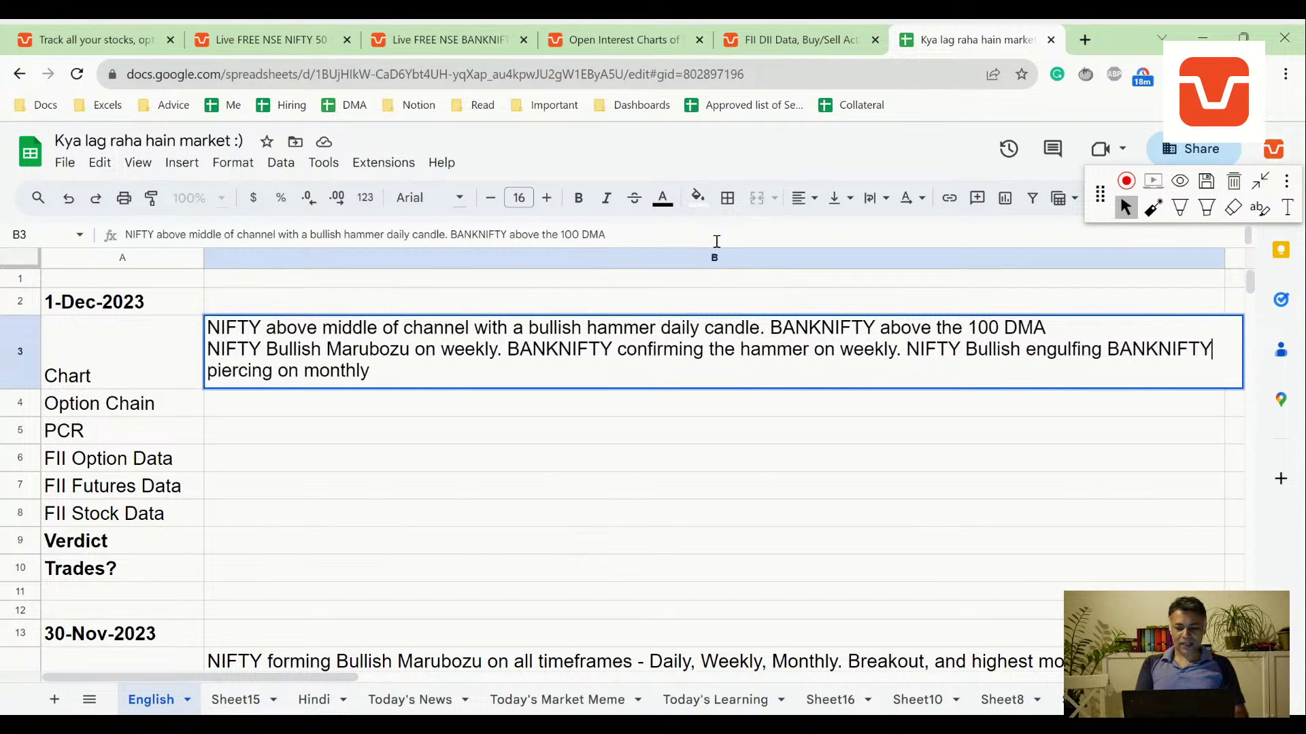
type("bullish")
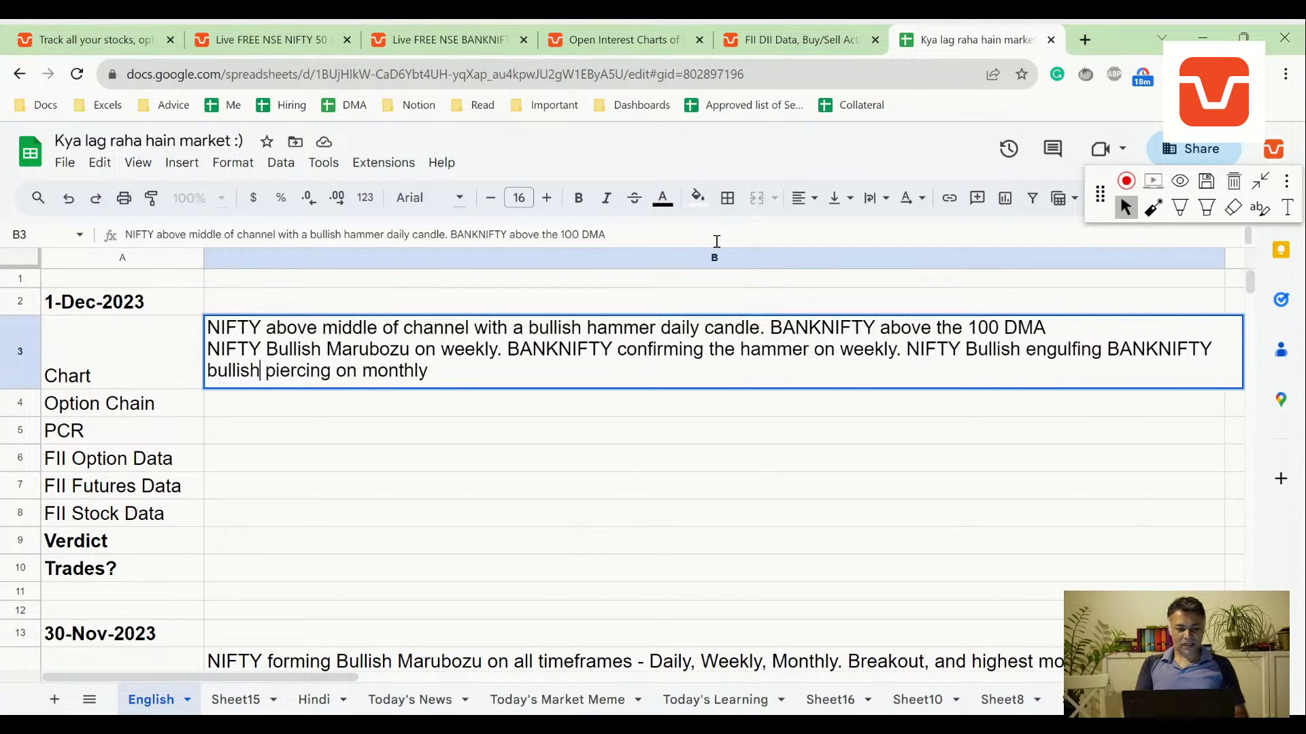
key("Return")
key("Up")
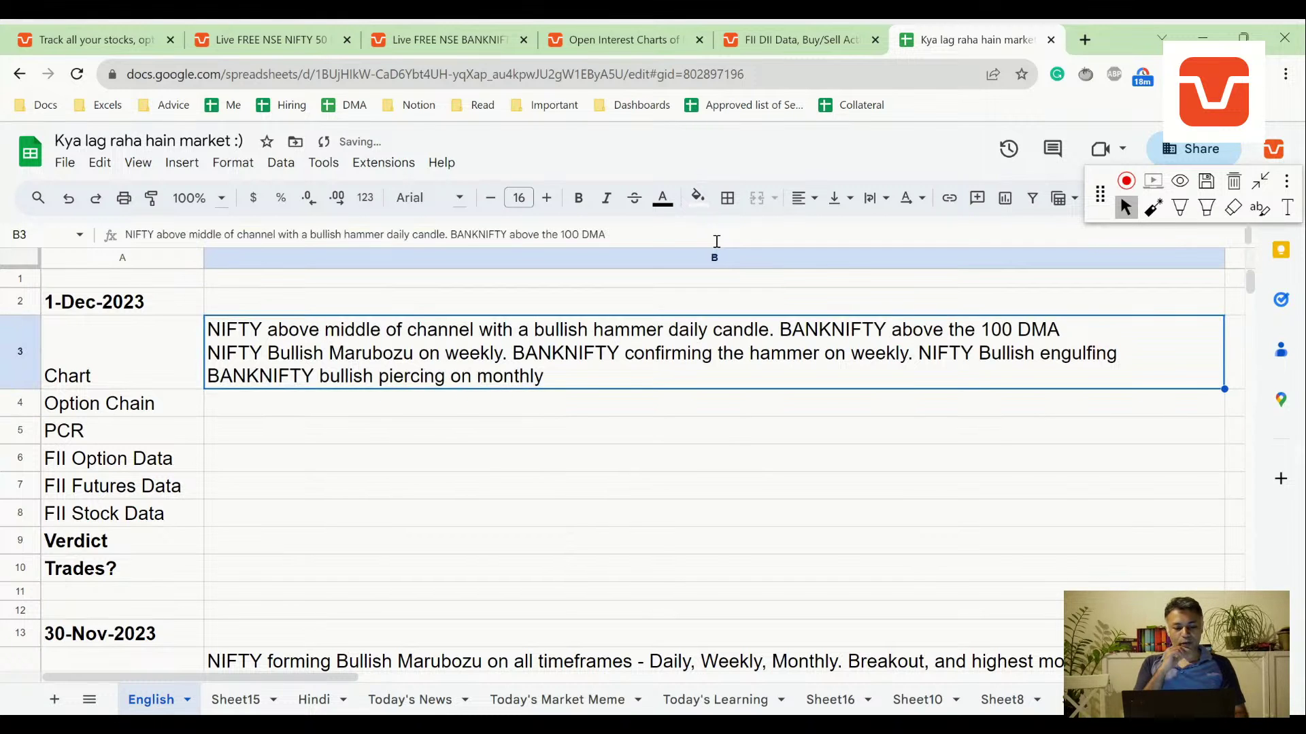
key("Down")
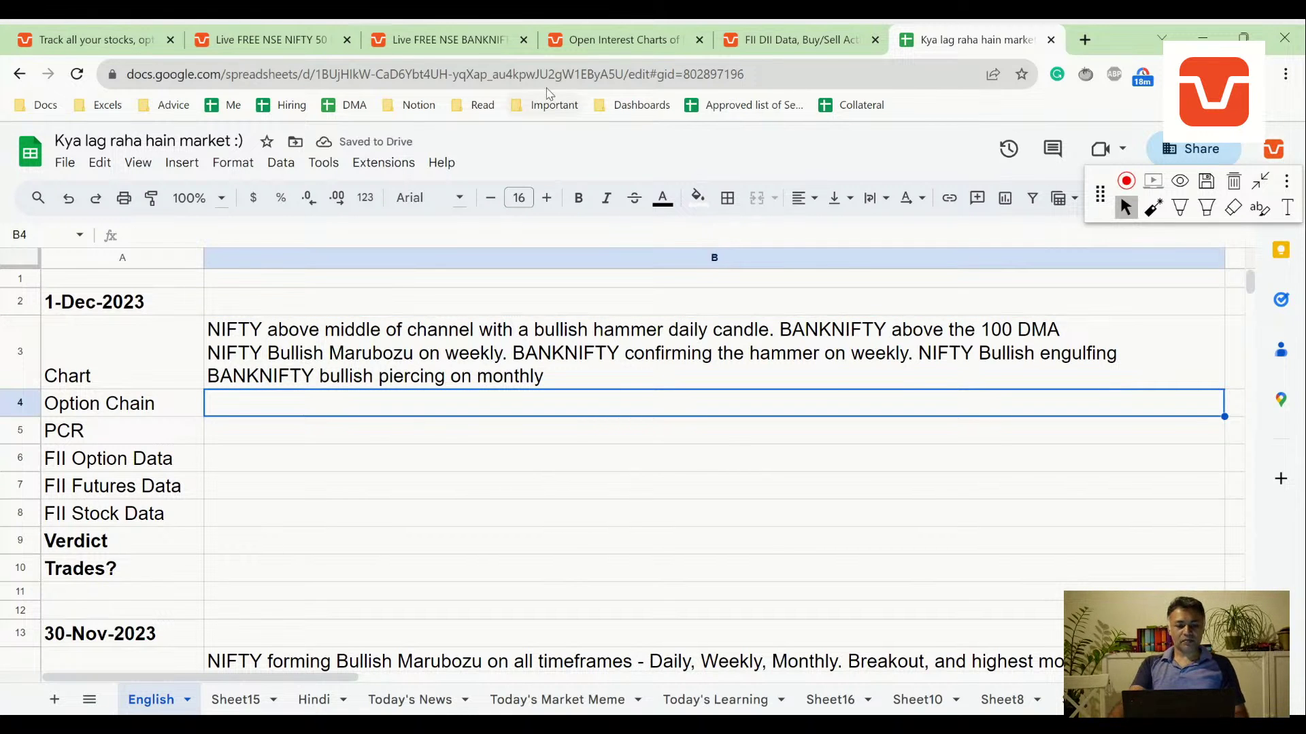
- Review NIFTY's 07 Dec expiry open interest by strike and option chain totals (PCR 1.15)
left_click(554, 35)
scroll(571, 483, "up", 5)
scroll(592, 480, "down", 10)
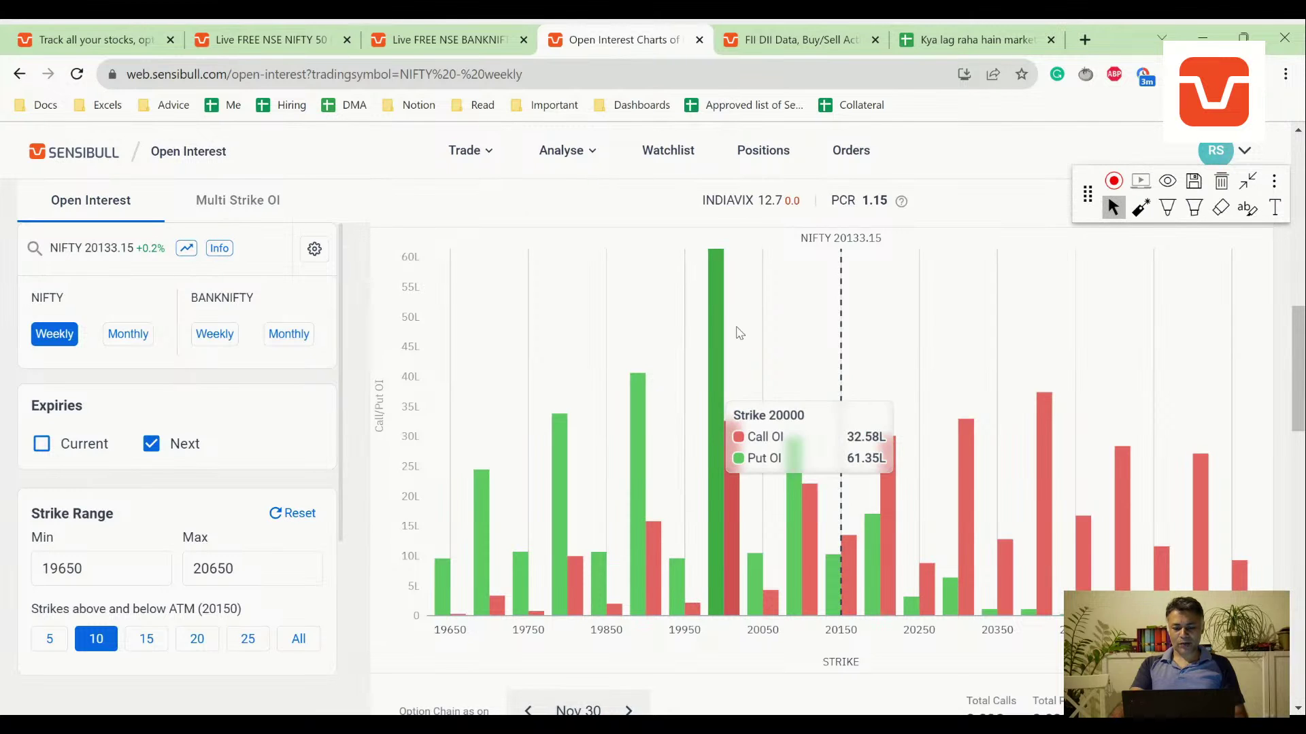
scroll(725, 446, "up", 7)
scroll(727, 449, "up", 2)
scroll(728, 449, "down", 8)
scroll(729, 448, "down", 7)
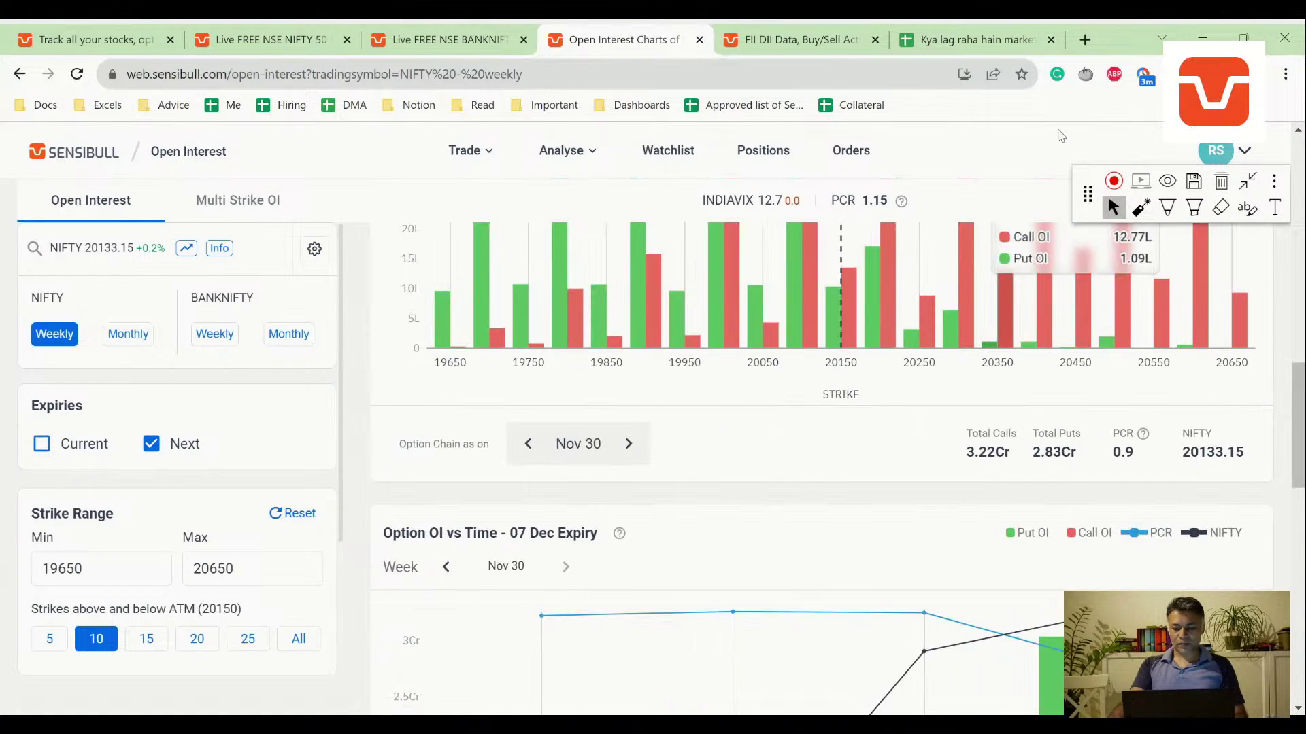
- Enter 'Early to say anything. 1000 is a base' as the Option Chain note
left_click(1034, 31)
type("Early to say an")
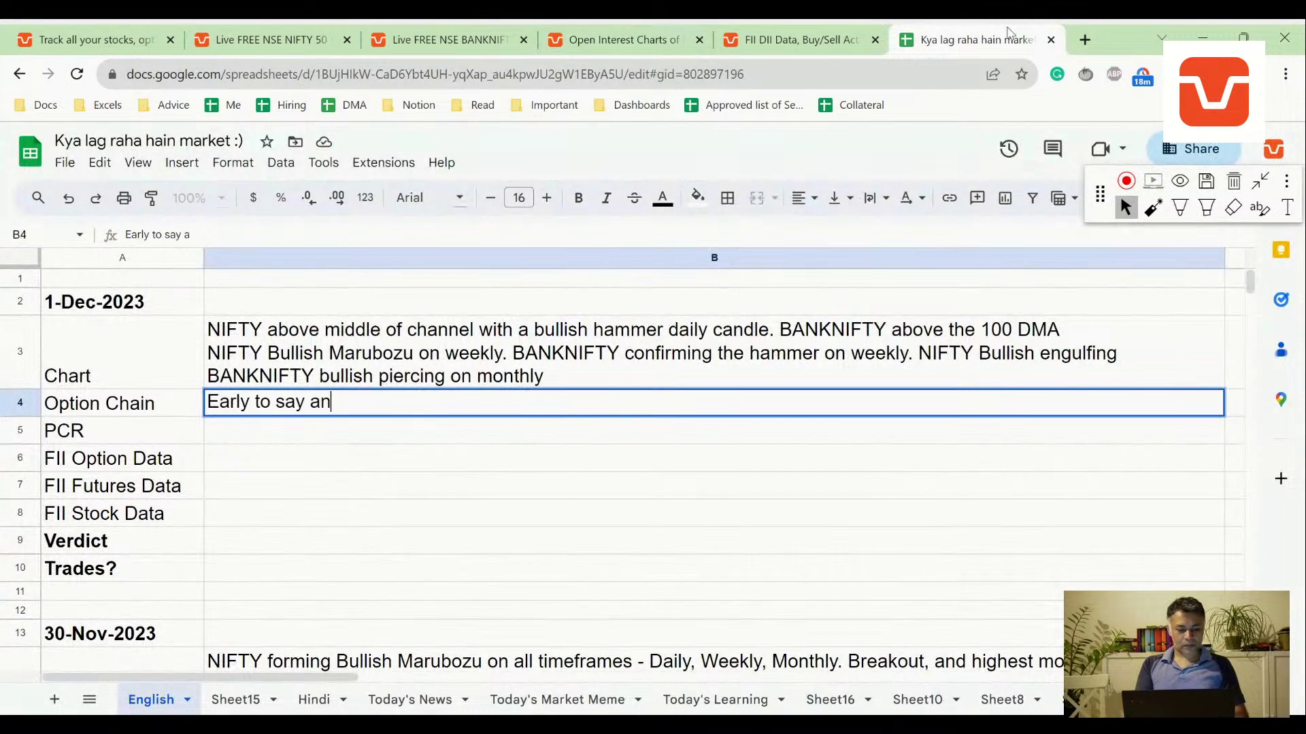
type("ything. 1000 is")
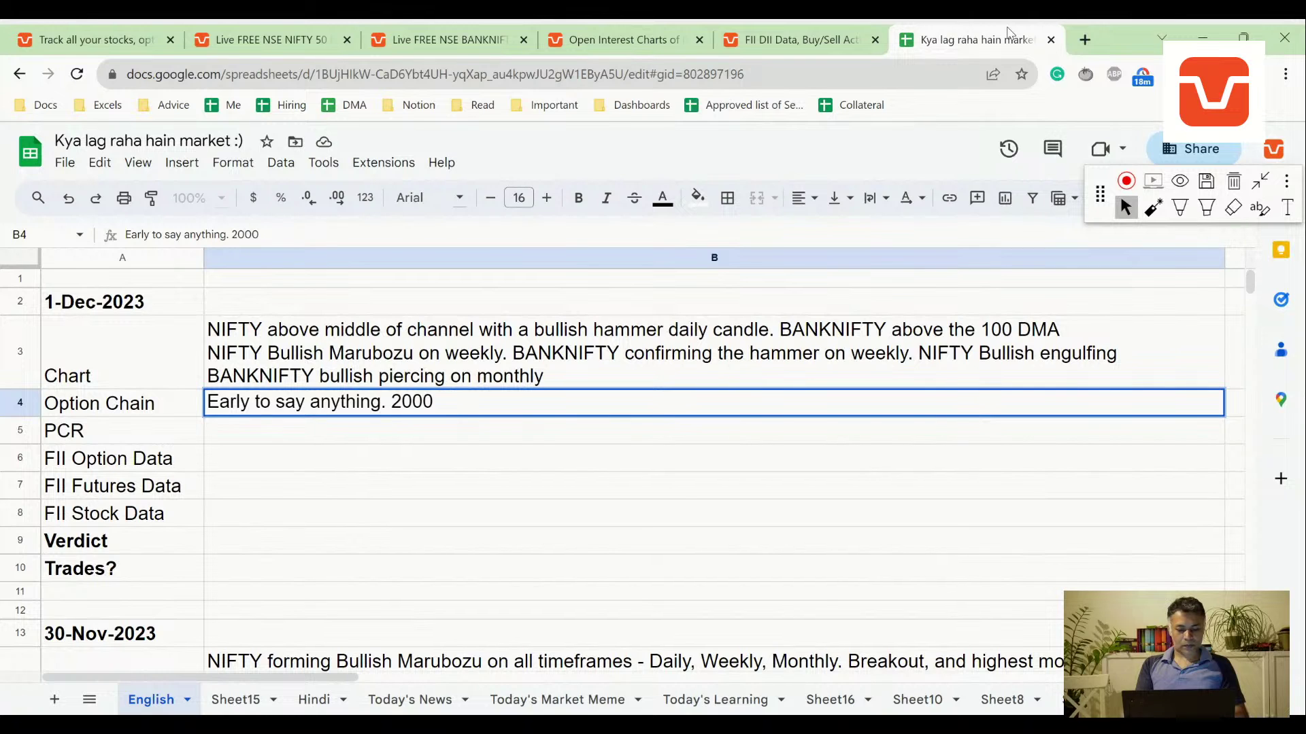
type(" a base")
key("Return")
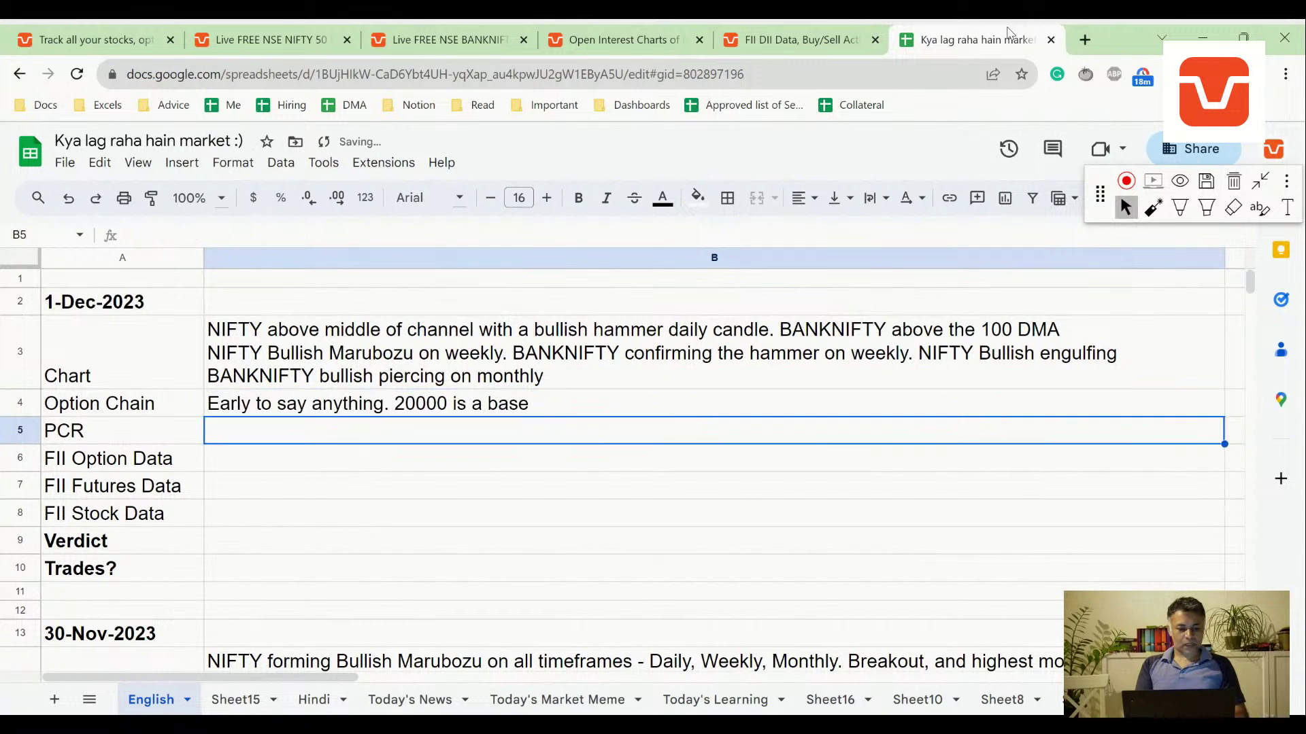
- Fill the PCR row with '0.9 - Bullish but early to call it'
type("0.9 - Bullish but earl")
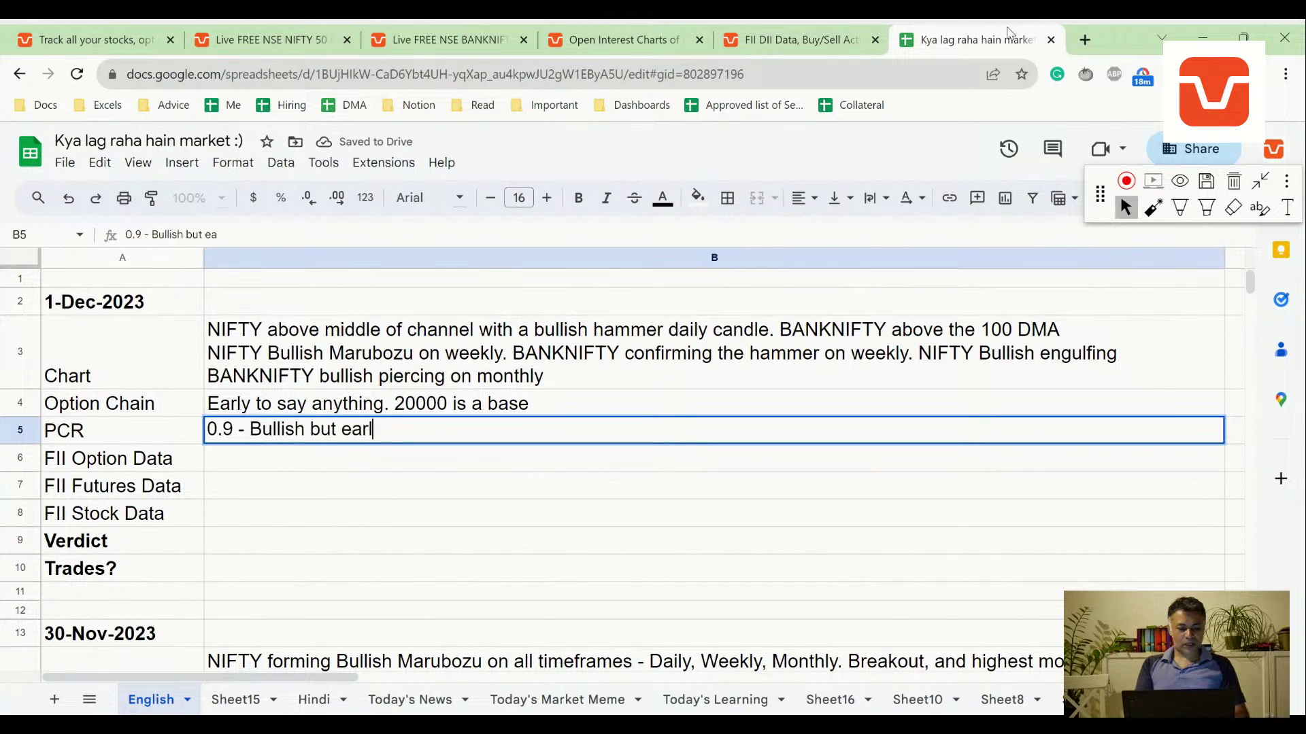
type("y to call it")
key("Return")
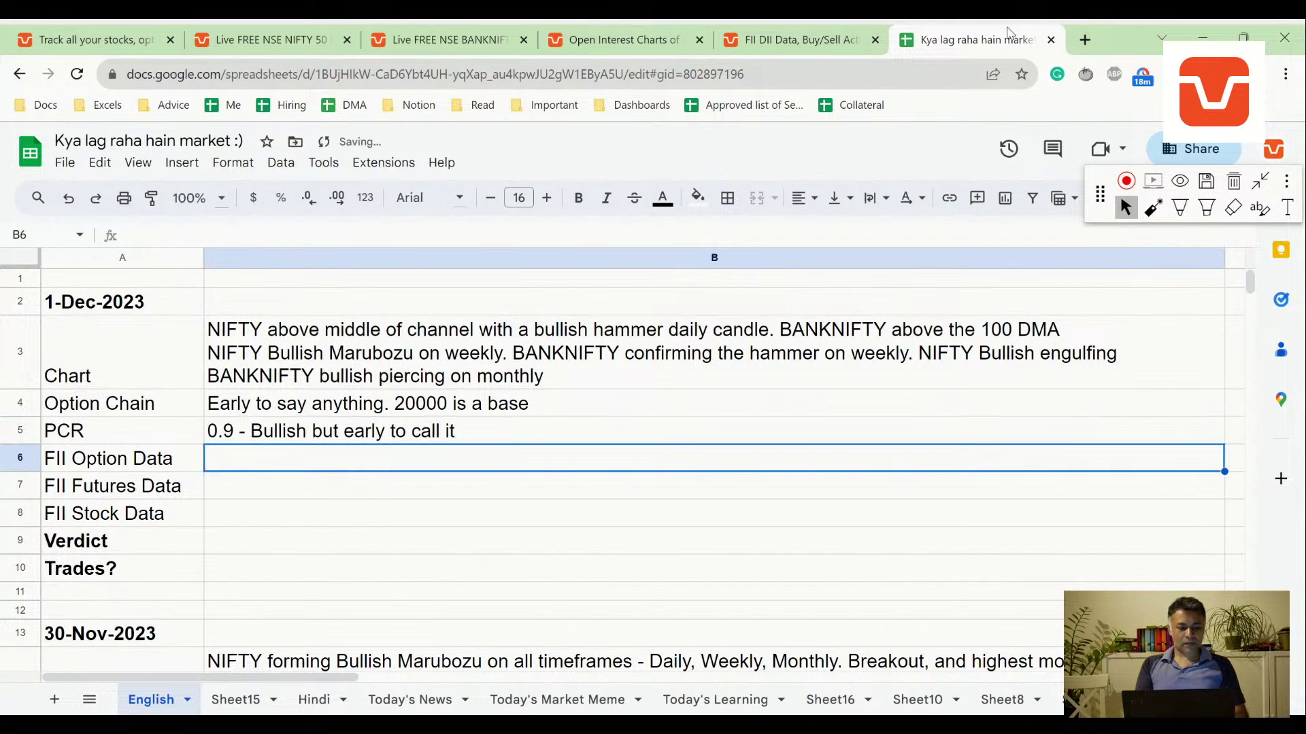
- Reload the FII DII page and check the FII activity cards (29 Nov index futures +₹1,333.7 Cr)
left_click(769, 38)
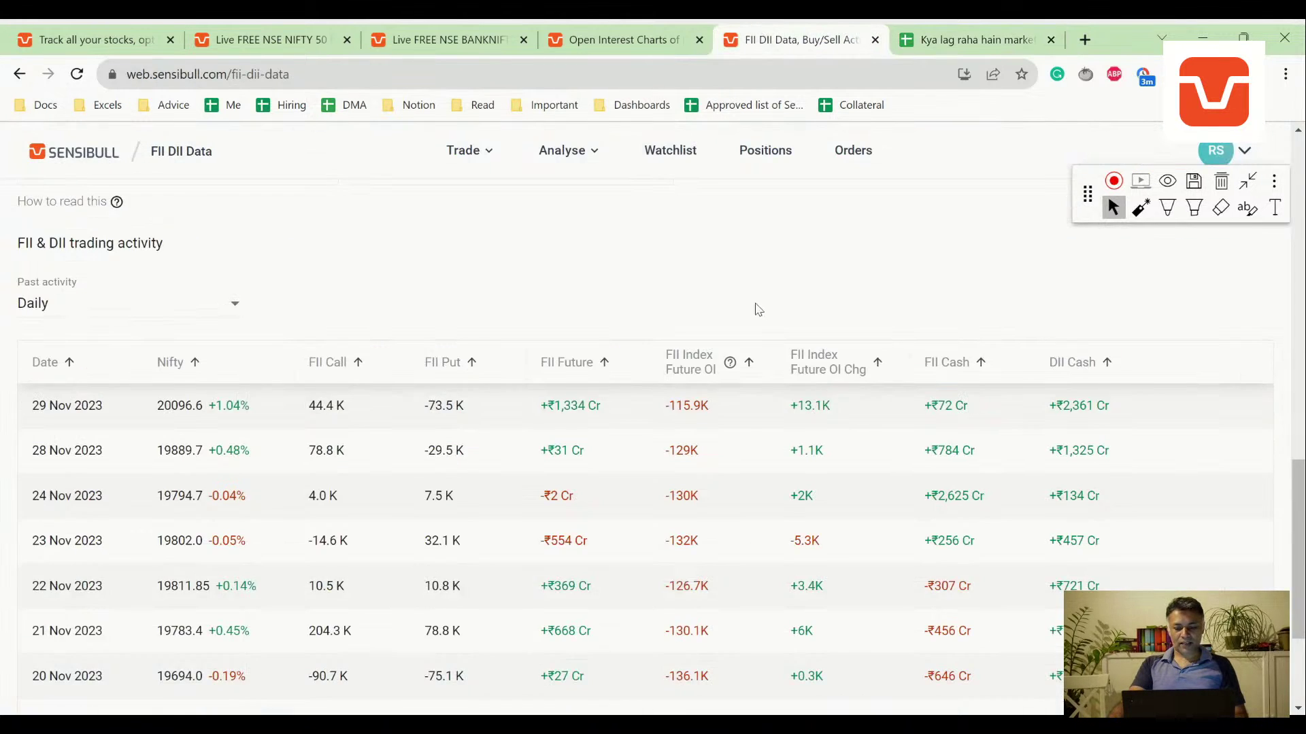
scroll(758, 309, "up", 10)
scroll(693, 458, "down", 6)
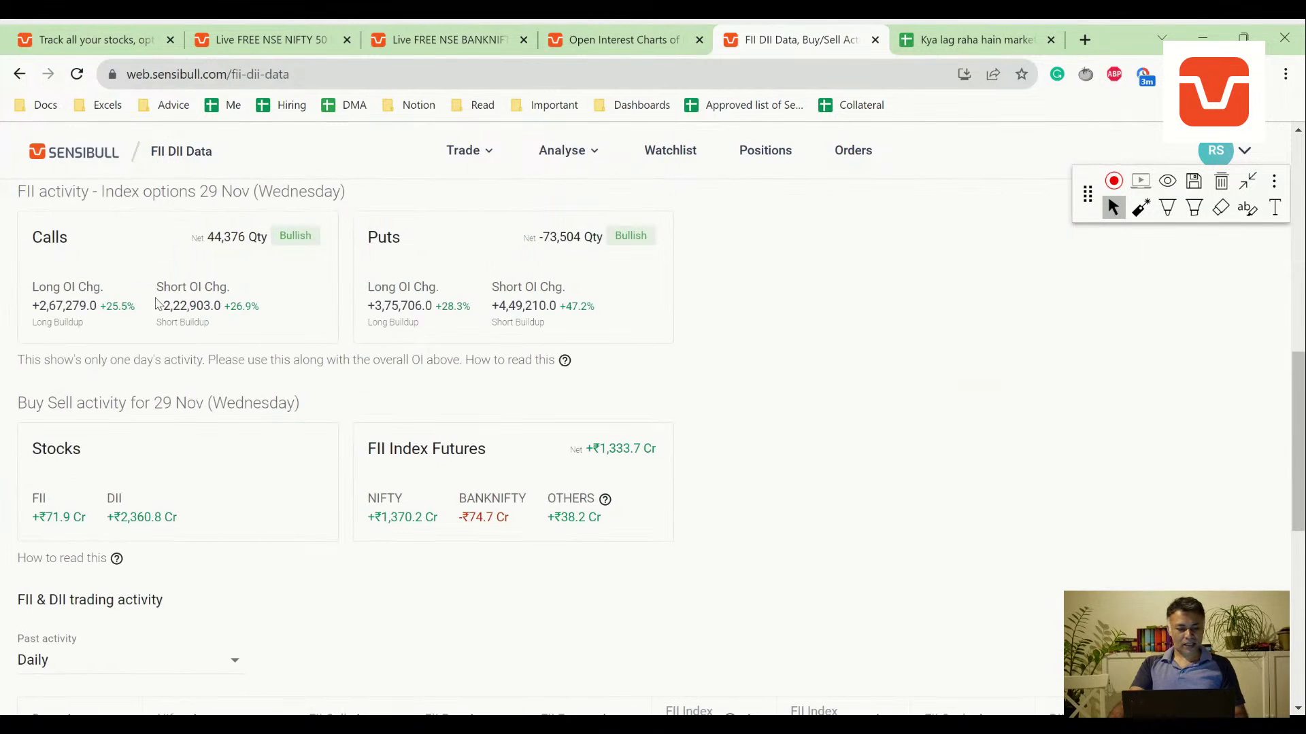
scroll(184, 279, "up", 3)
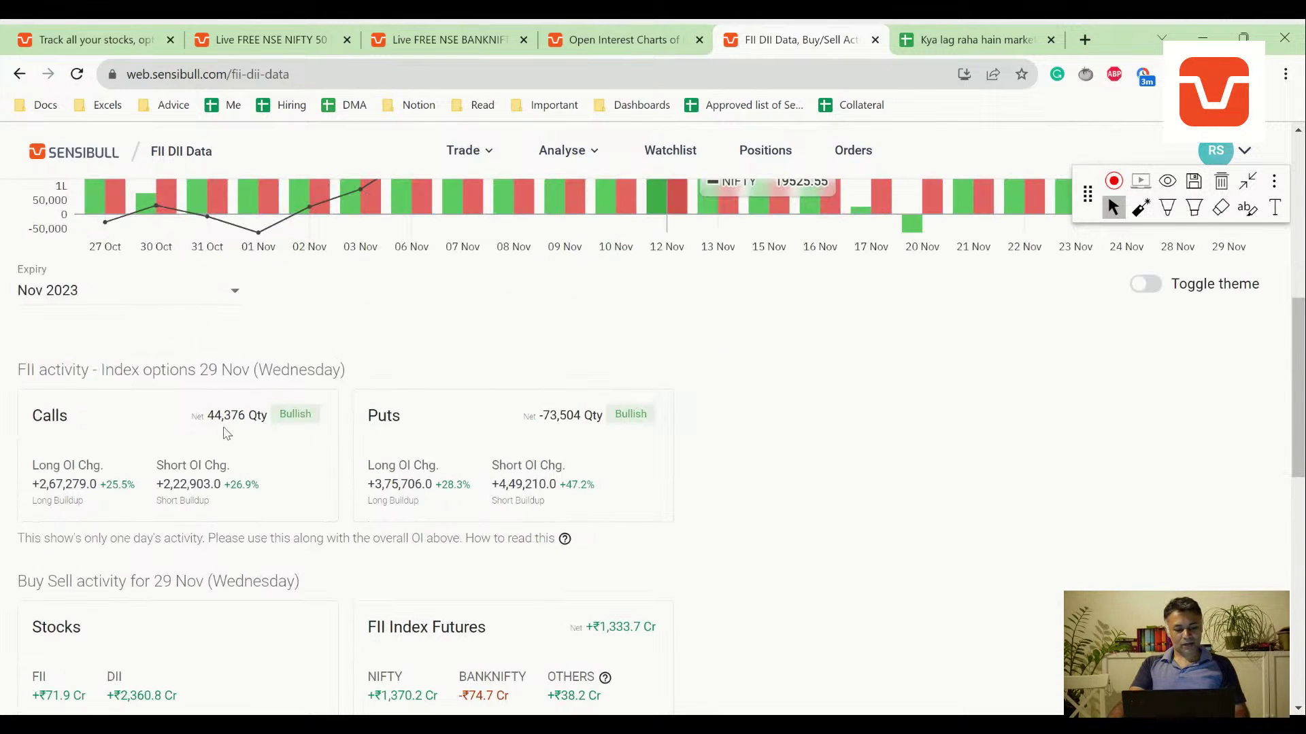
key("F5")
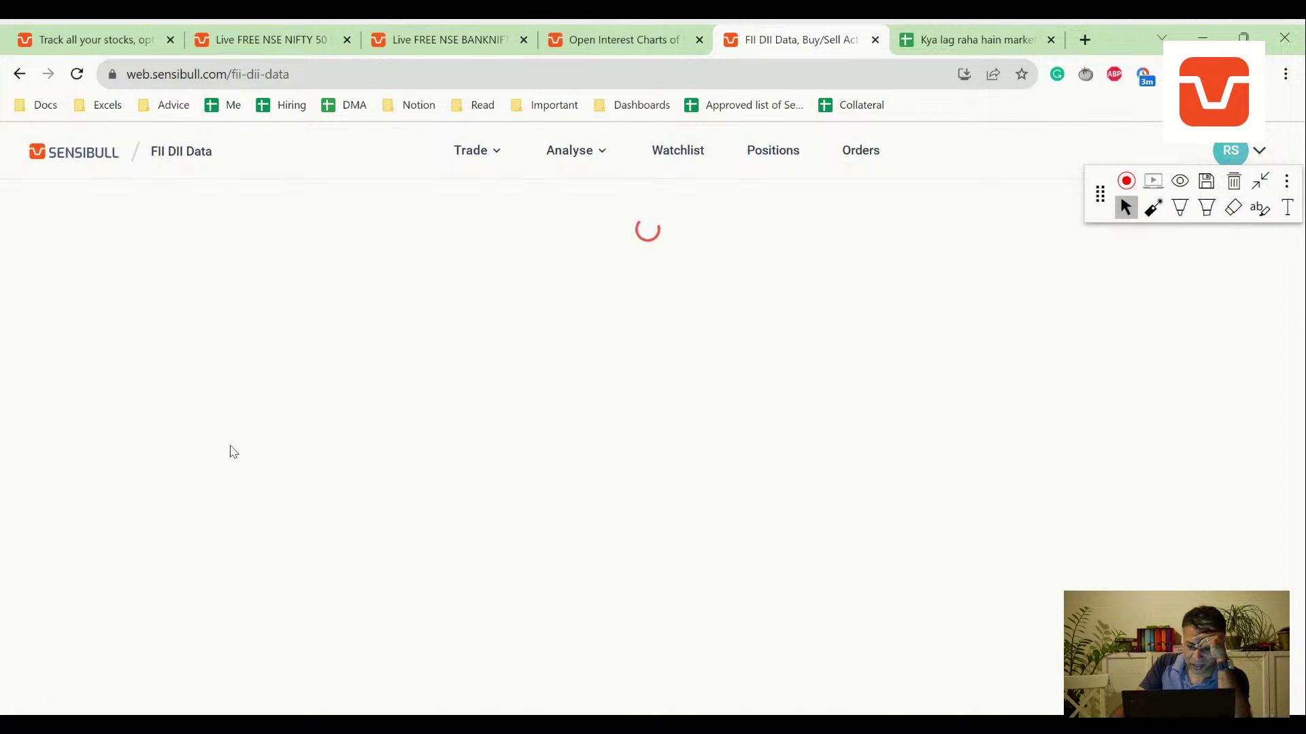
scroll(233, 452, "down", 4)
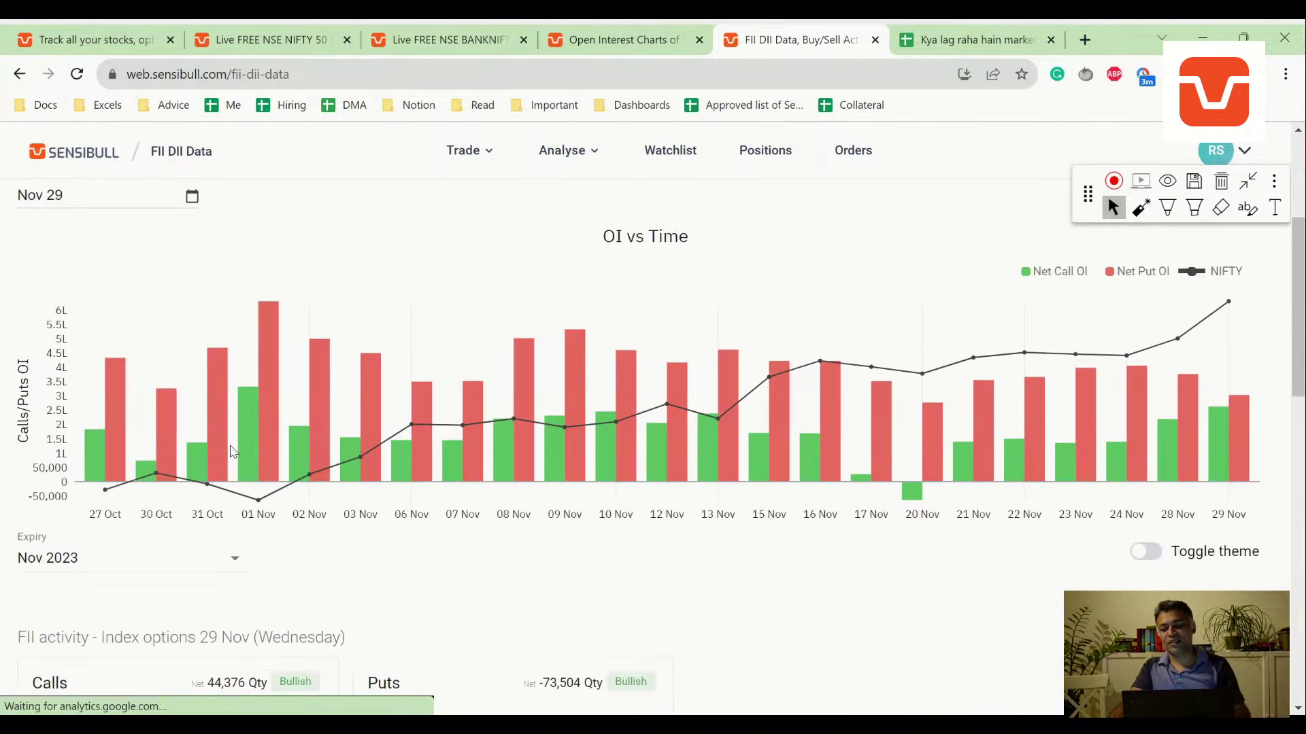
scroll(233, 452, "down", 6)
scroll(234, 452, "up", 1)
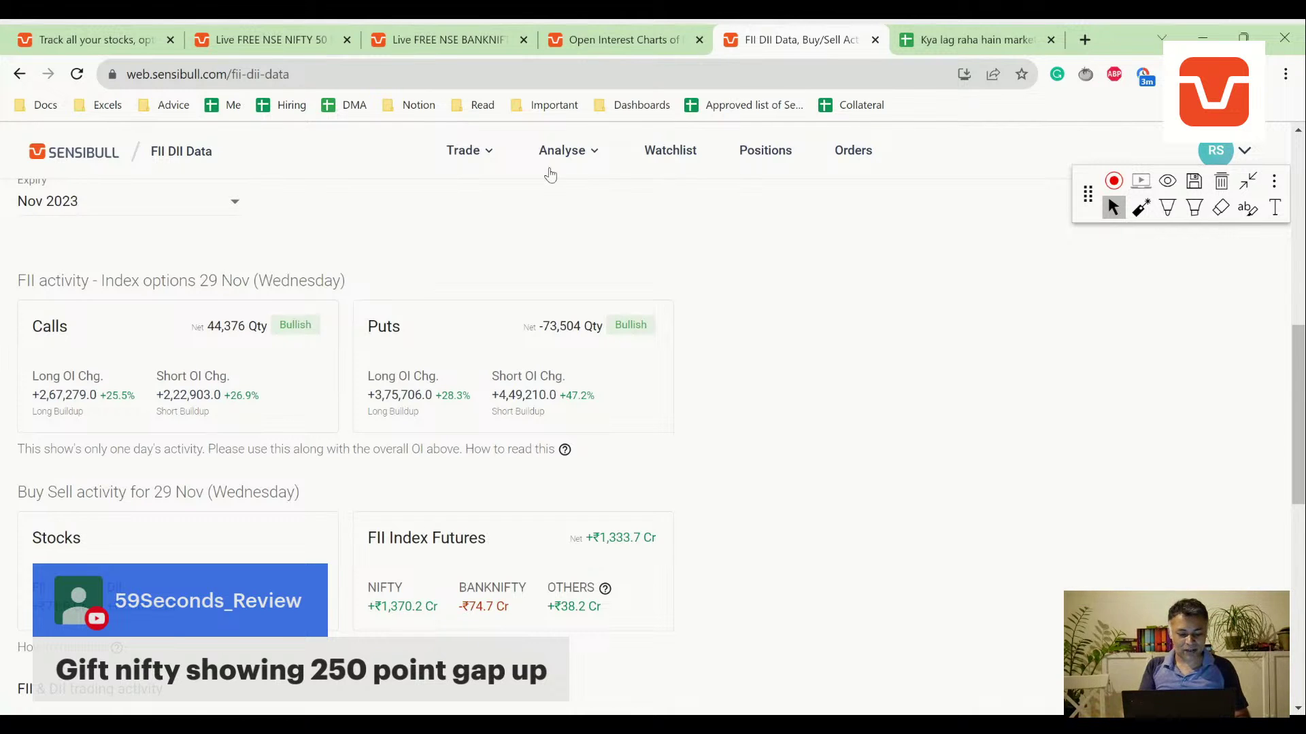
- Load sgxnifty.org in a new browser tab
key("ctrl+t")
type("sgx")
key("Return")
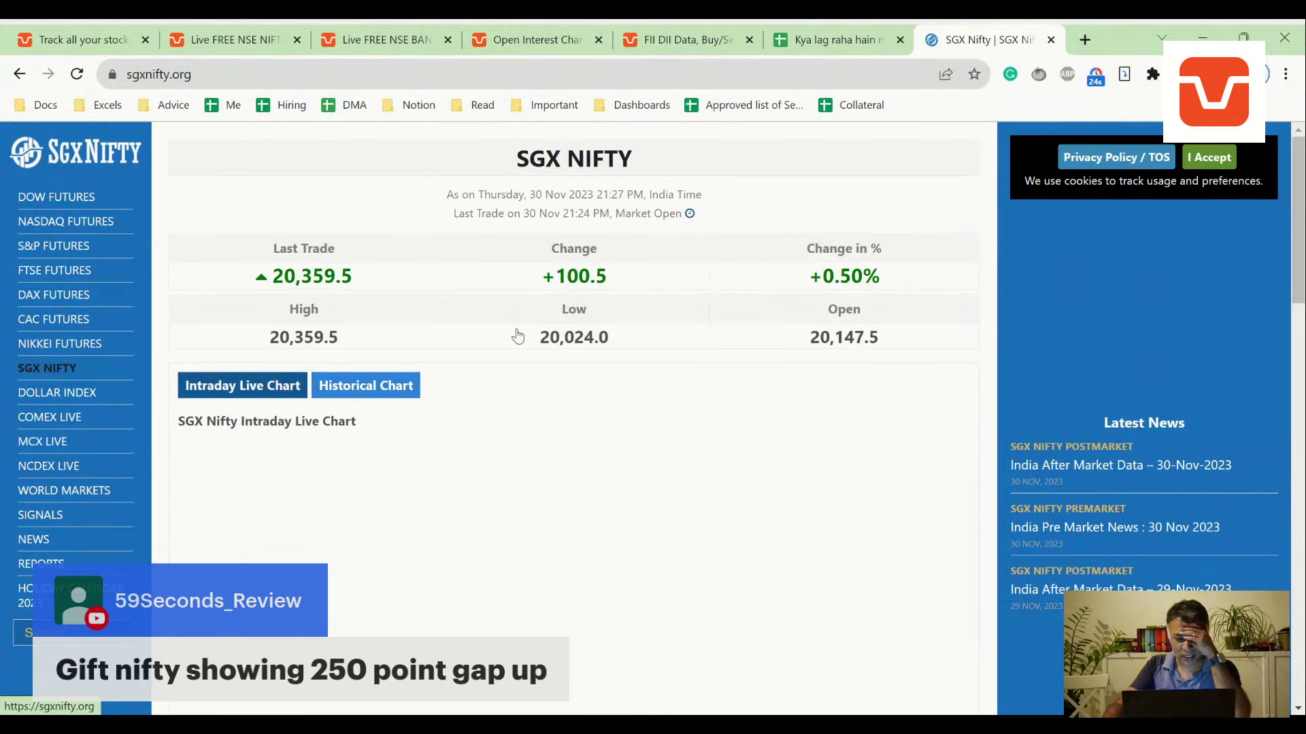
- Examine the Intraday Live Chart climbing from about 20,050 to roughly 20,350
scroll(512, 394, "down", 1)
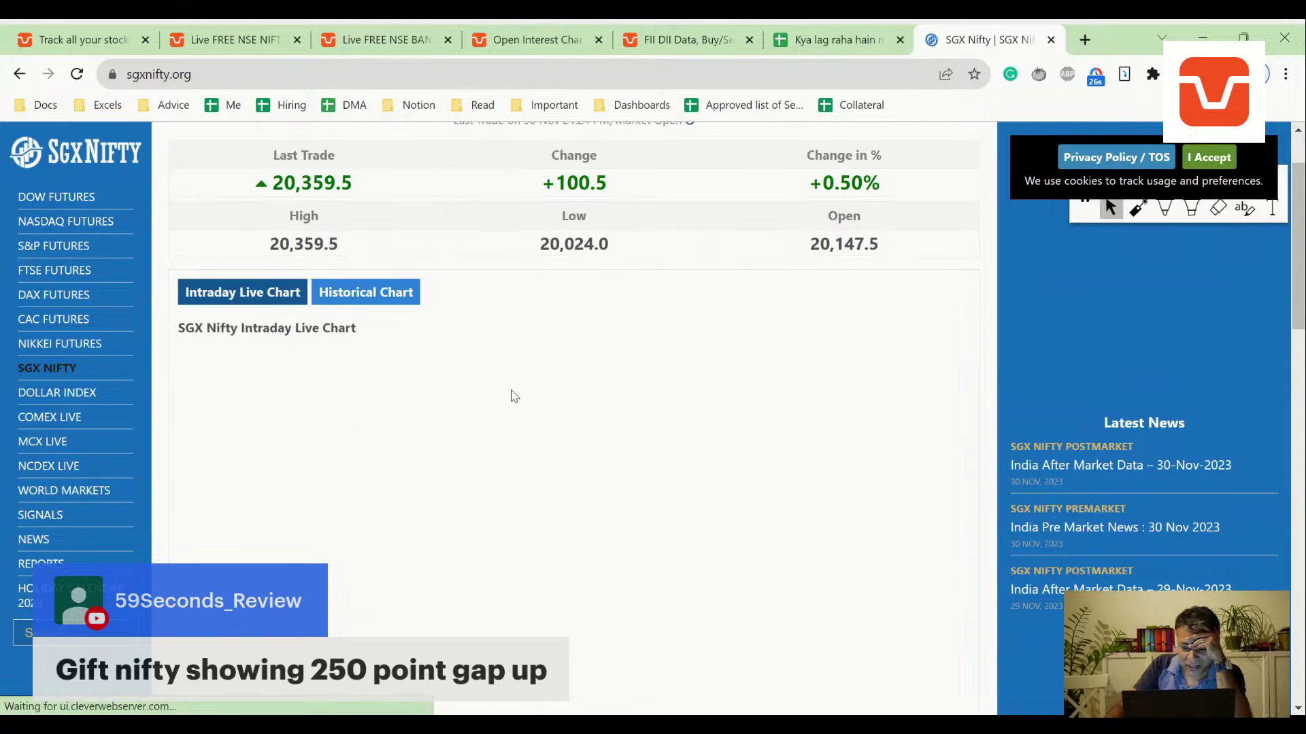
scroll(515, 396, "down", 1)
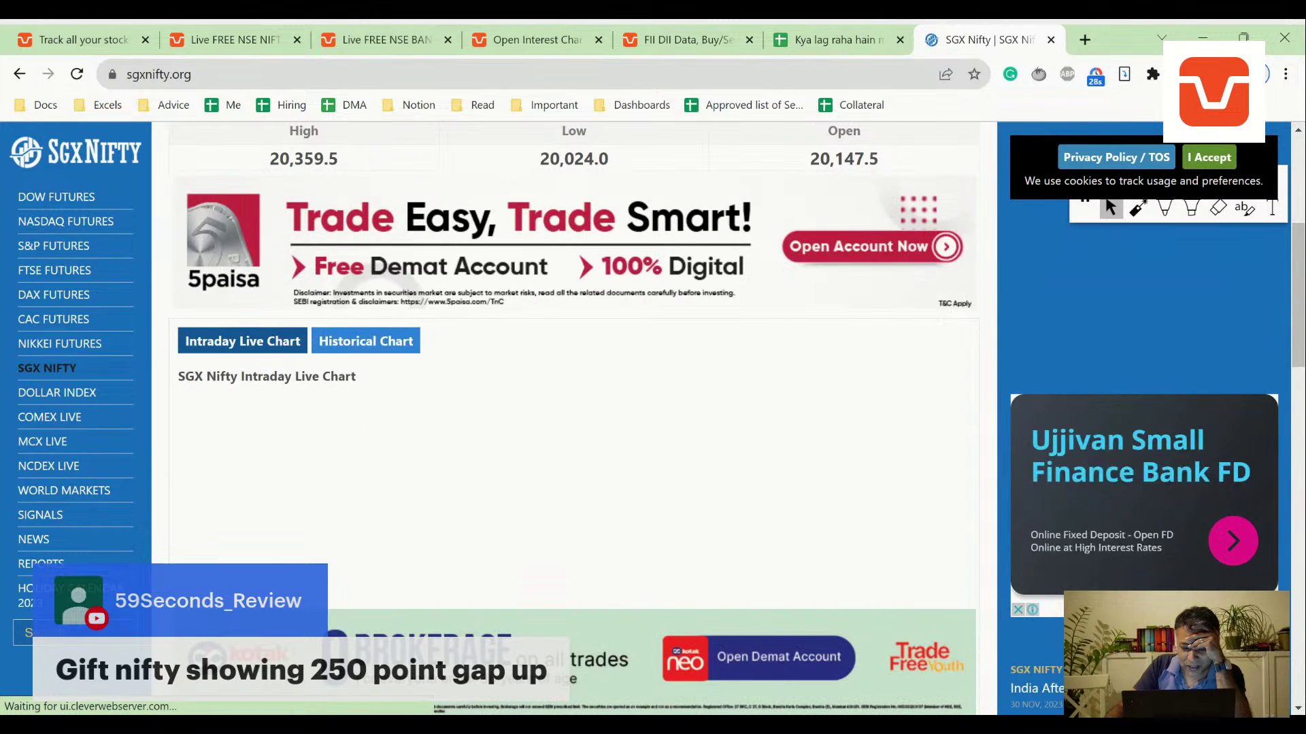
scroll(810, 659, "down", 2)
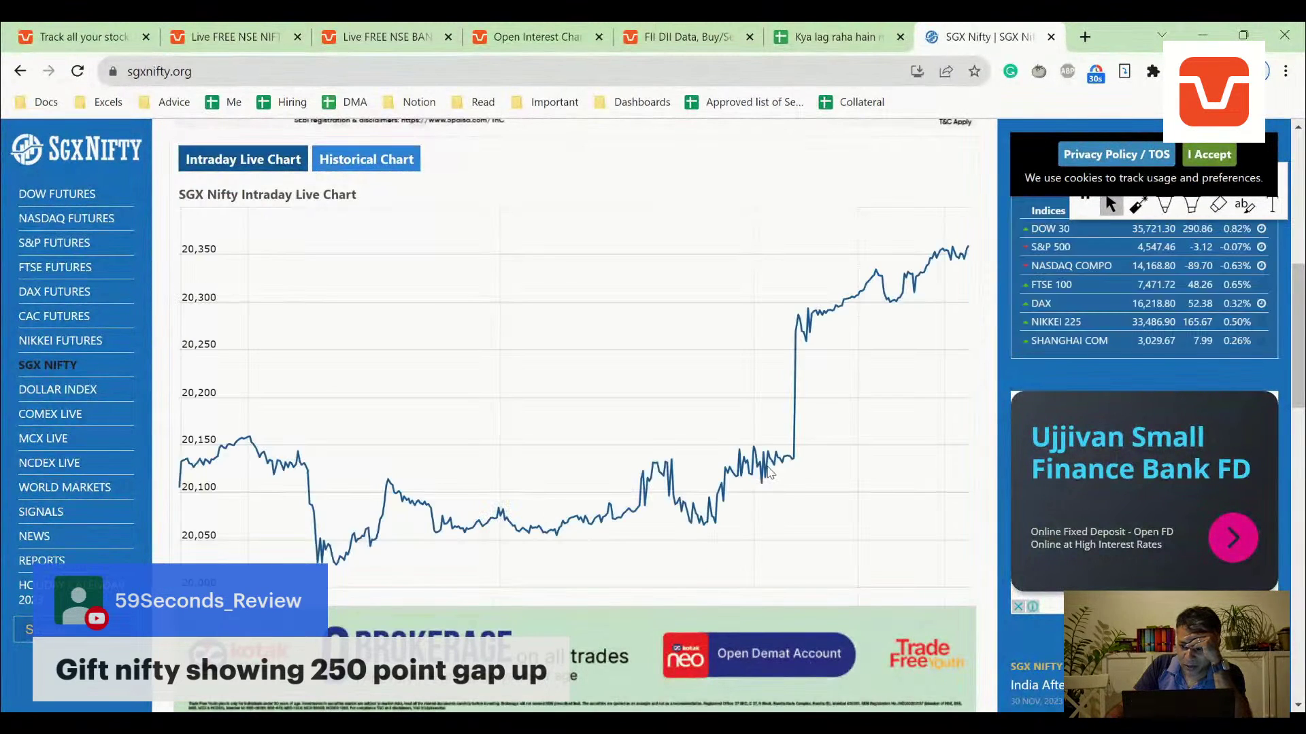
mouse_move(794, 382)
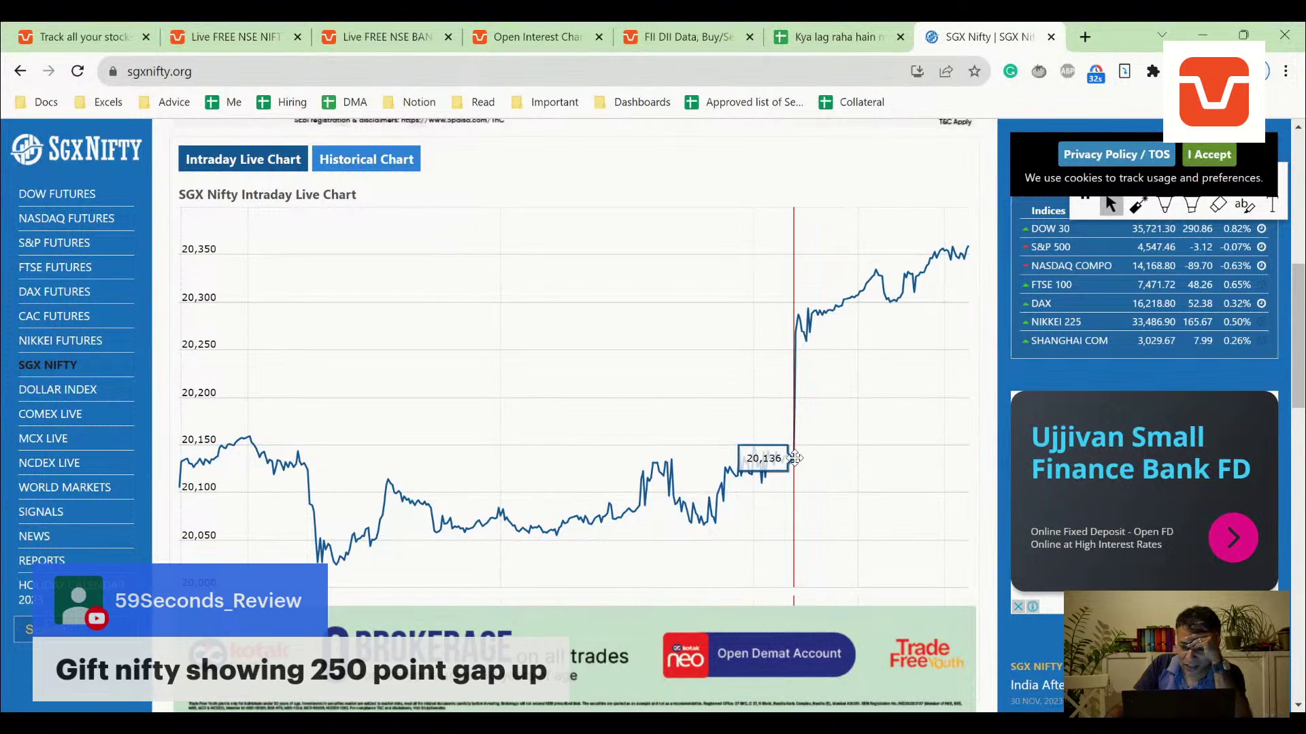
scroll(794, 458, "down", 2)
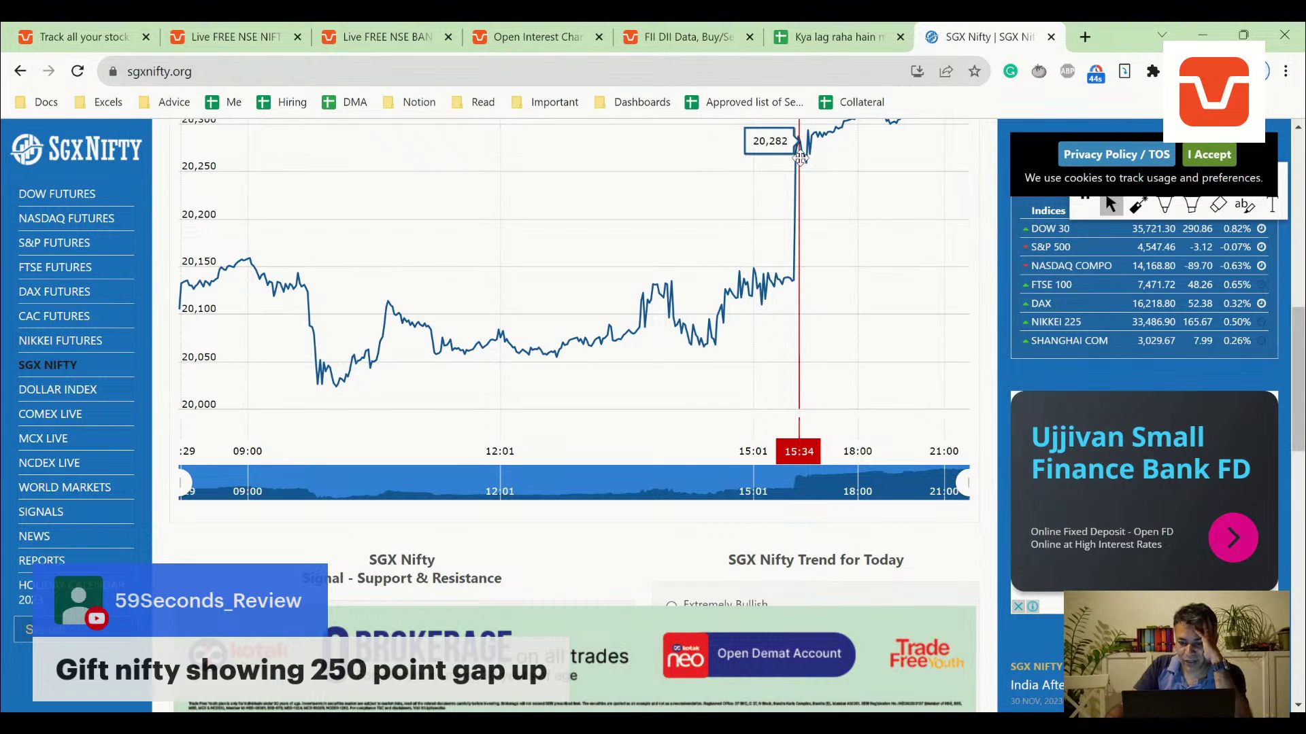
scroll(800, 157, "up", 1)
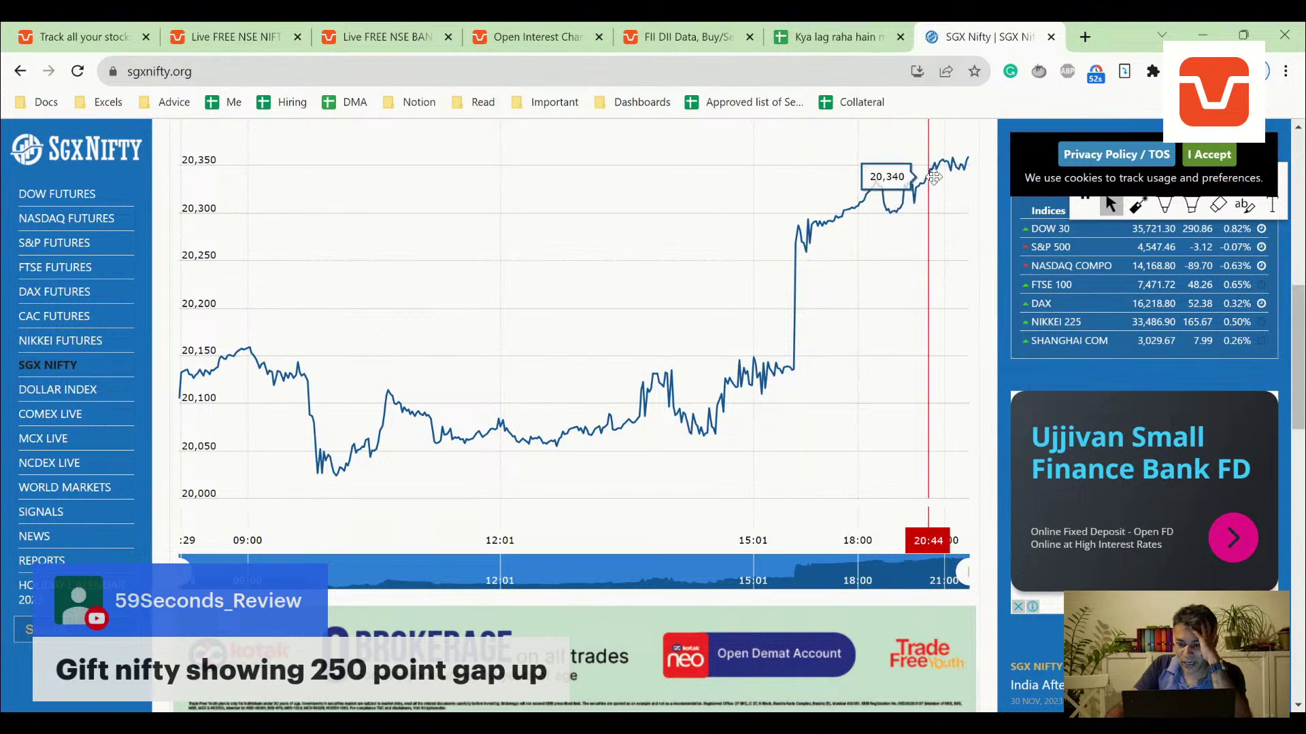
scroll(934, 177, "up", 3)
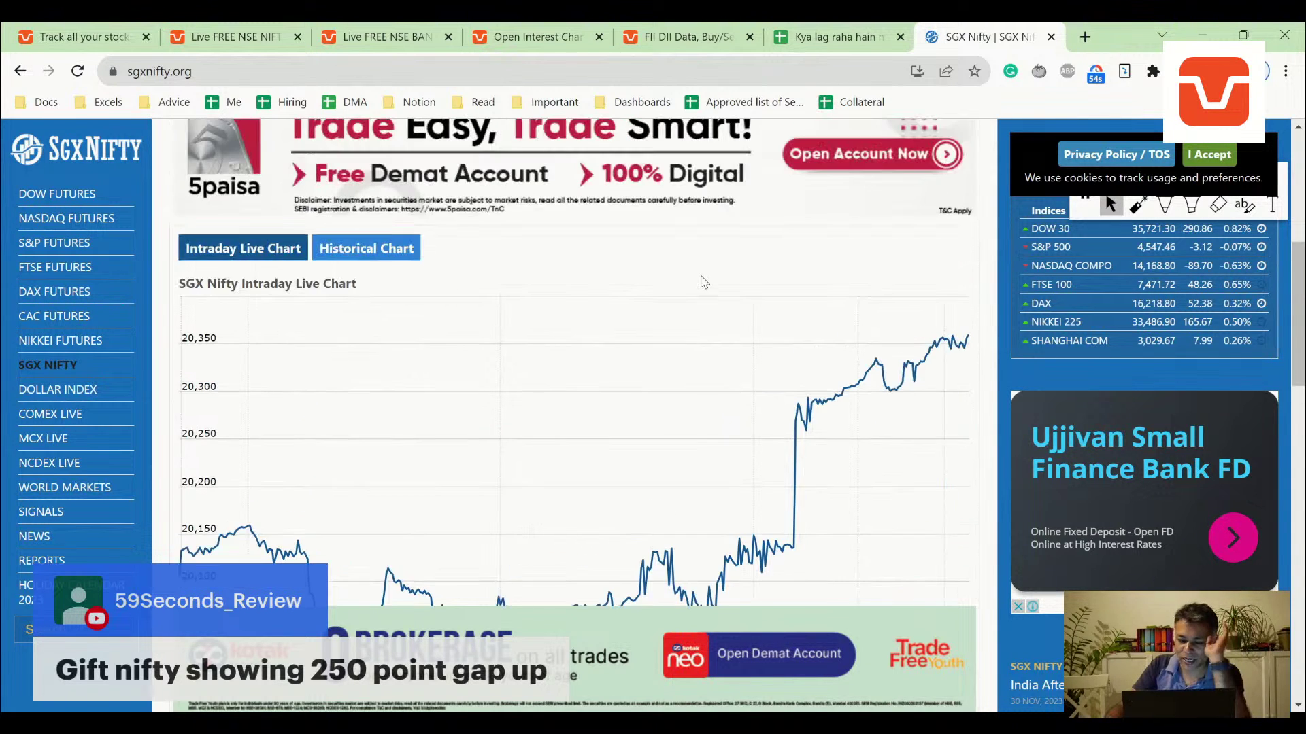
scroll(704, 282, "down", 3)
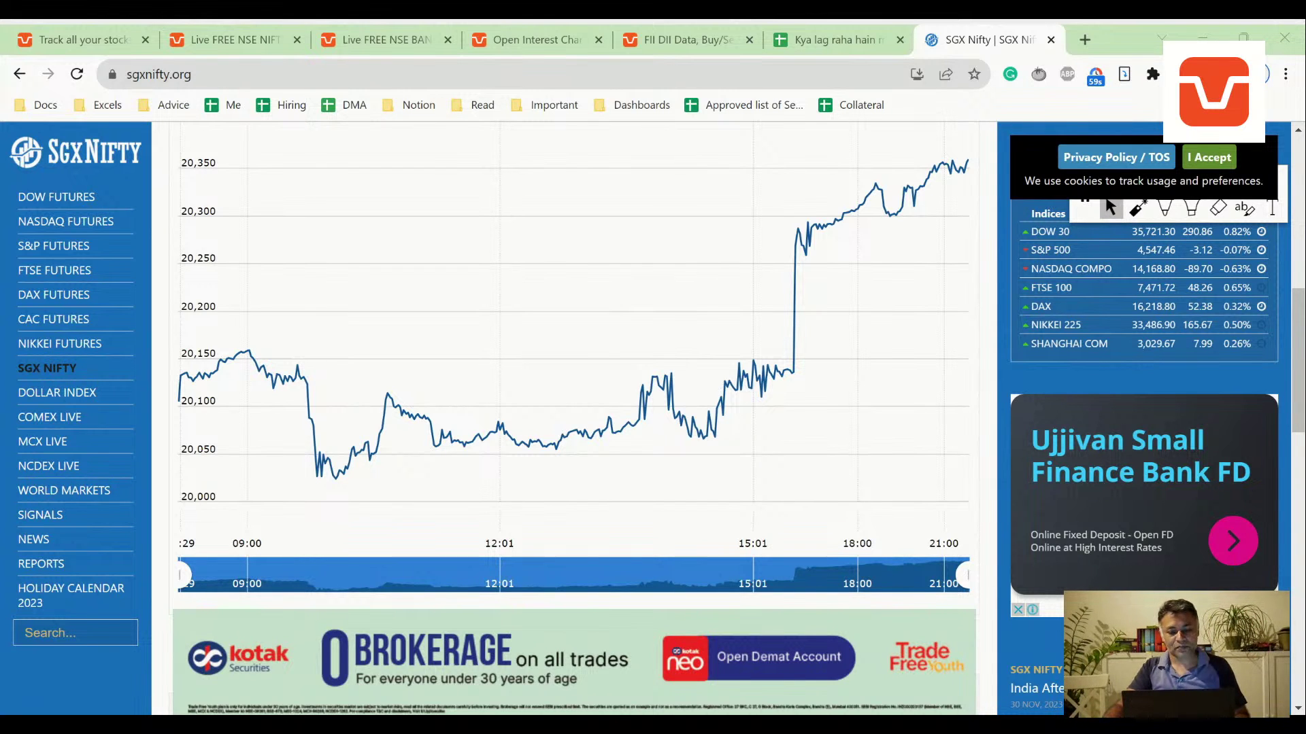
- Enter 'NOT PUBLISHED' in the 1-Dec FII data cell and paste it into the other two FII rows
left_click(836, 32)
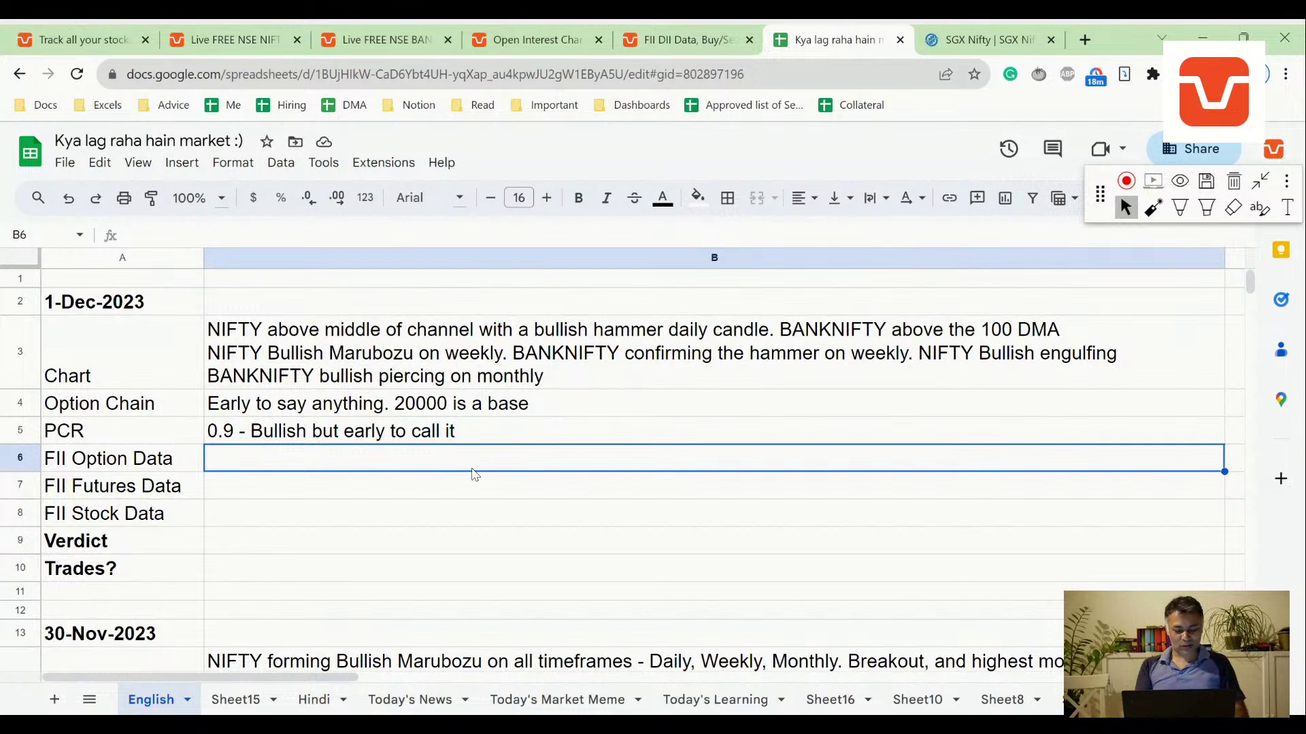
type("NOT PUBLISHED")
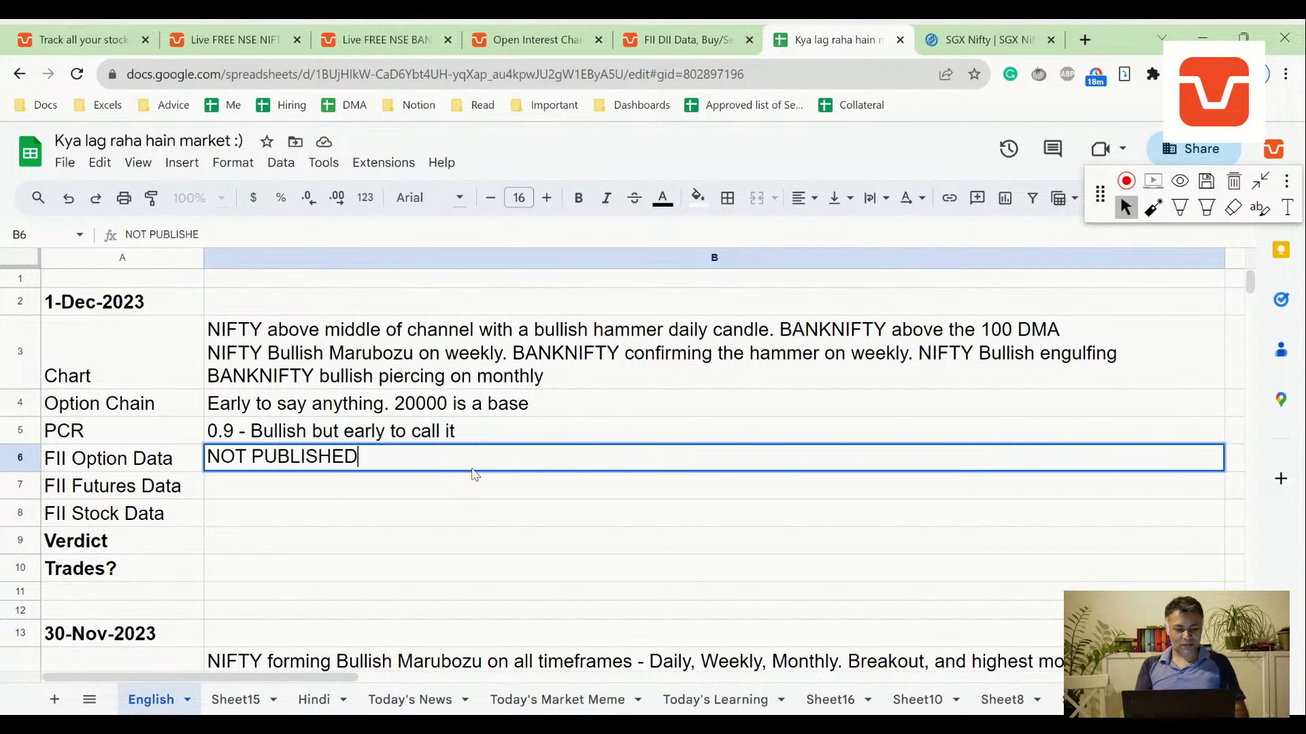
key("Return")
key("Up")
key("ctrl+c")
key("Down")
key("ctrl+v")
key("Down")
key("ctrl+v")
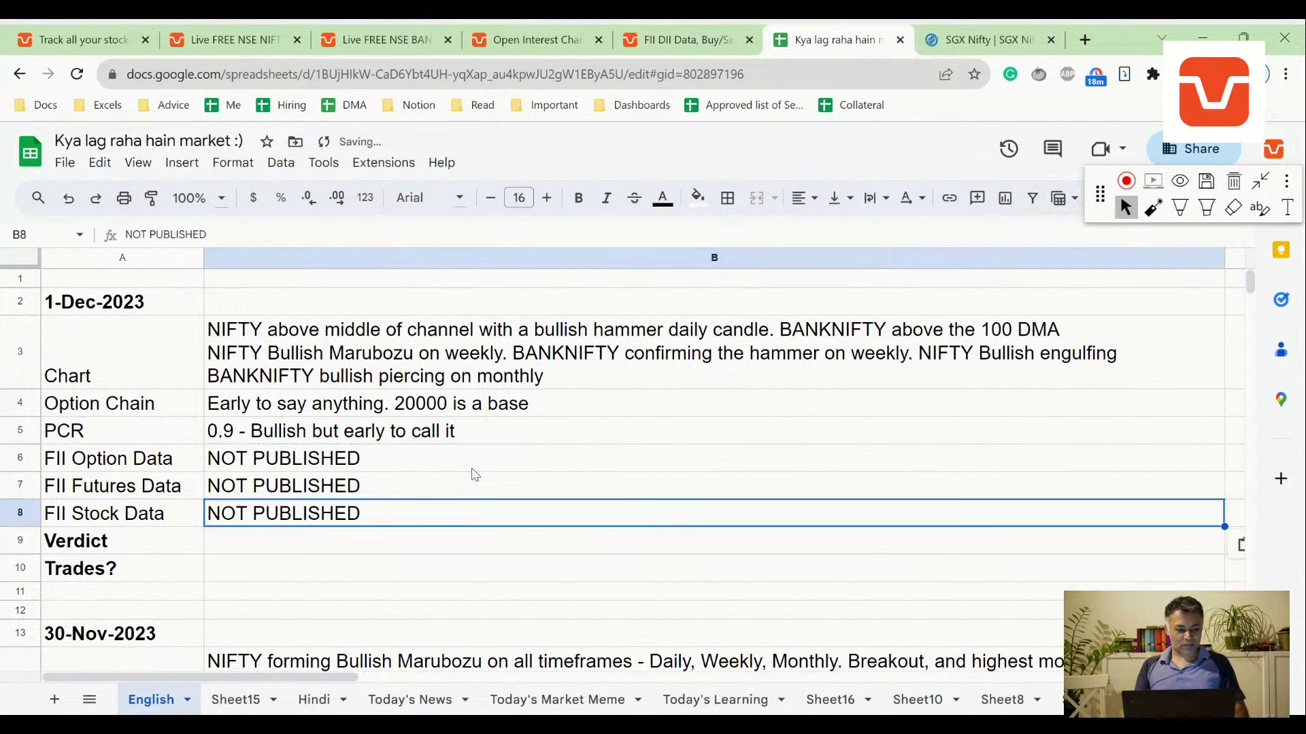
- Start typing the B9 verdict: stay long, do not short, NIFTY might go higher
key("Down")
type("Stay ")
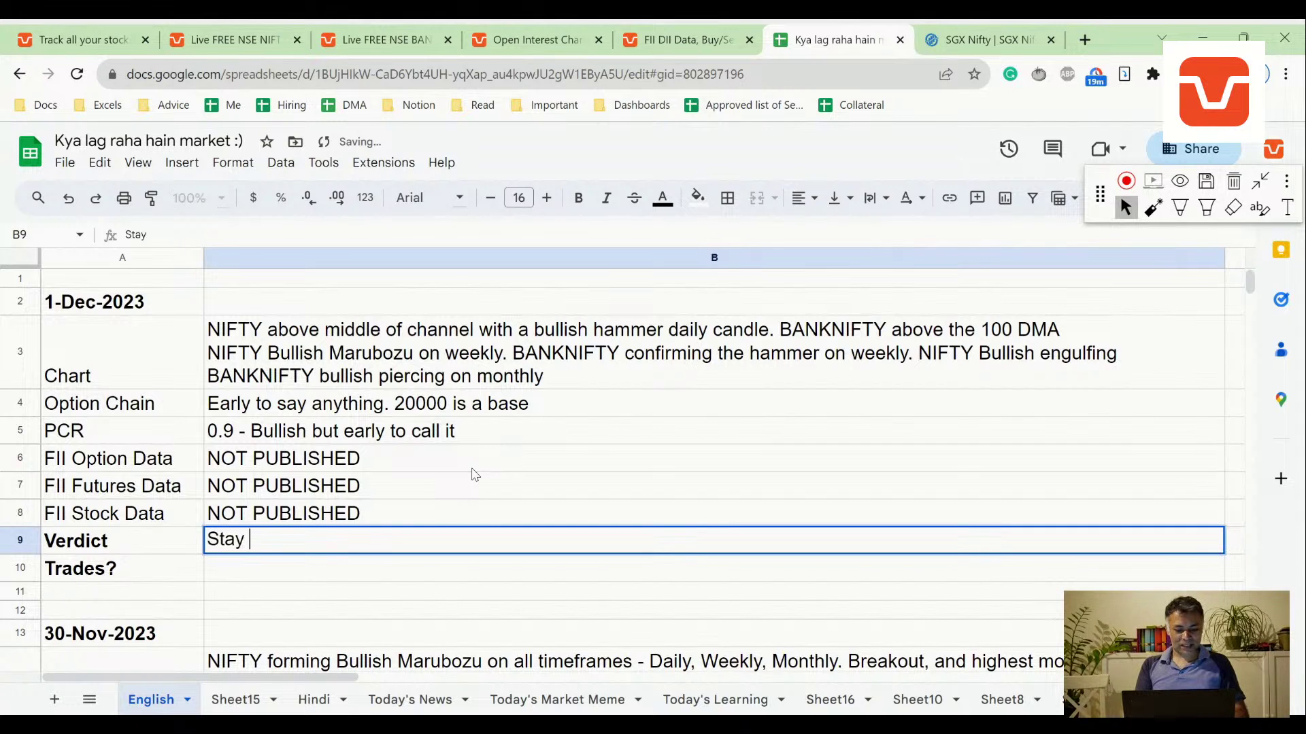
type("long. Not")
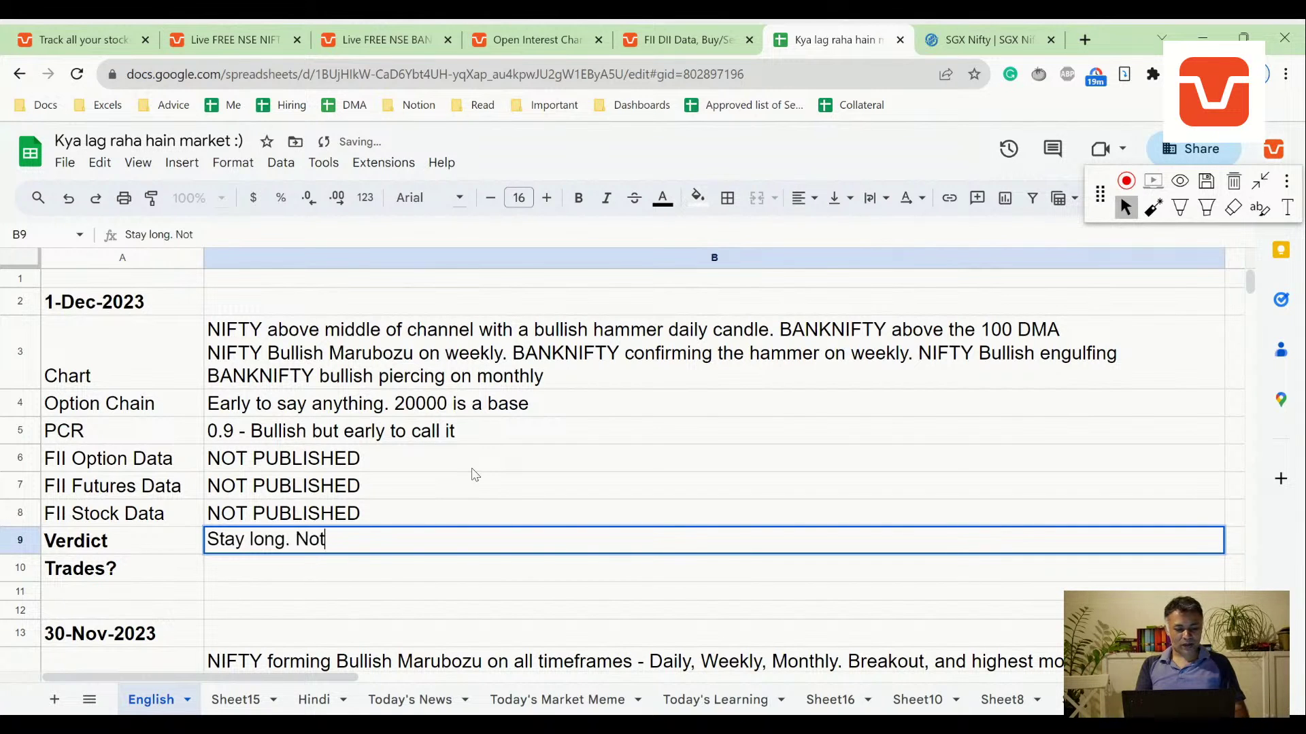
key("BackSpace")
key("BackSpace")
key("BackSpace")
type("Do not sho")
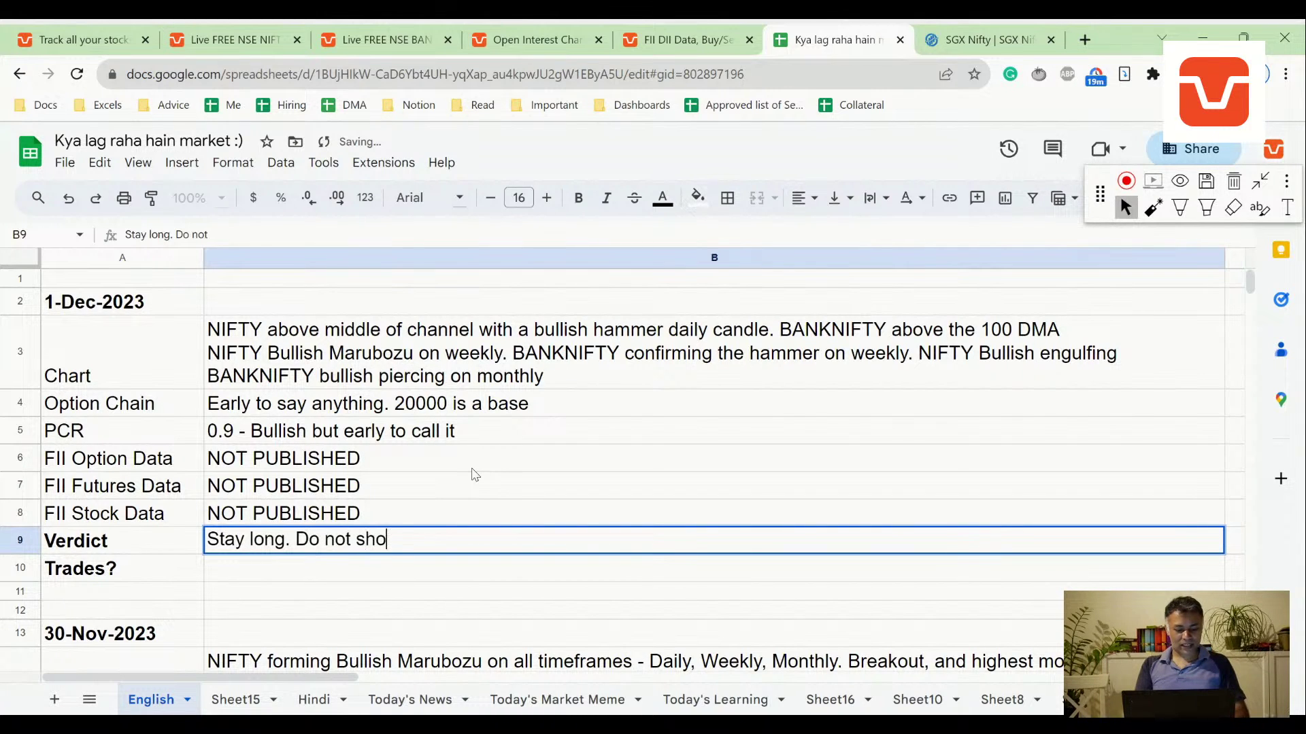
type("rt in any case. NI")
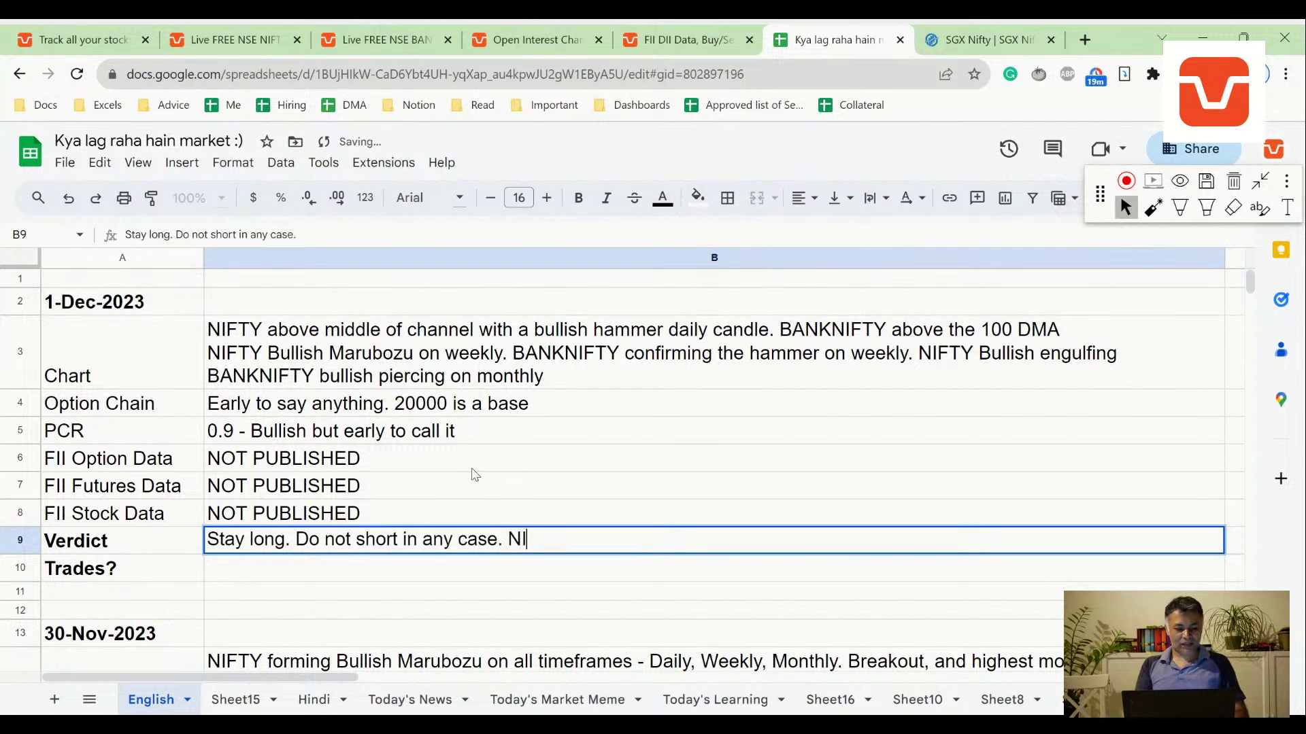
type("FTY might g")
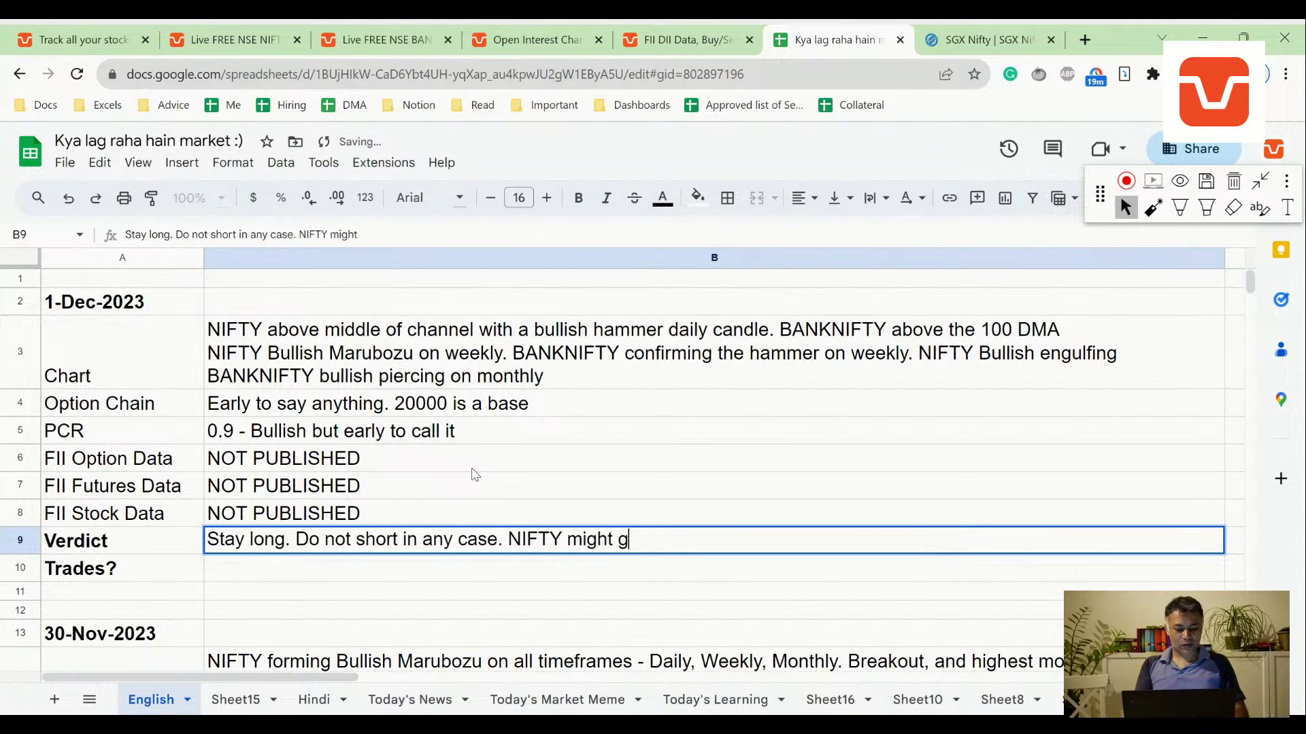
type("o higher, very jhi")
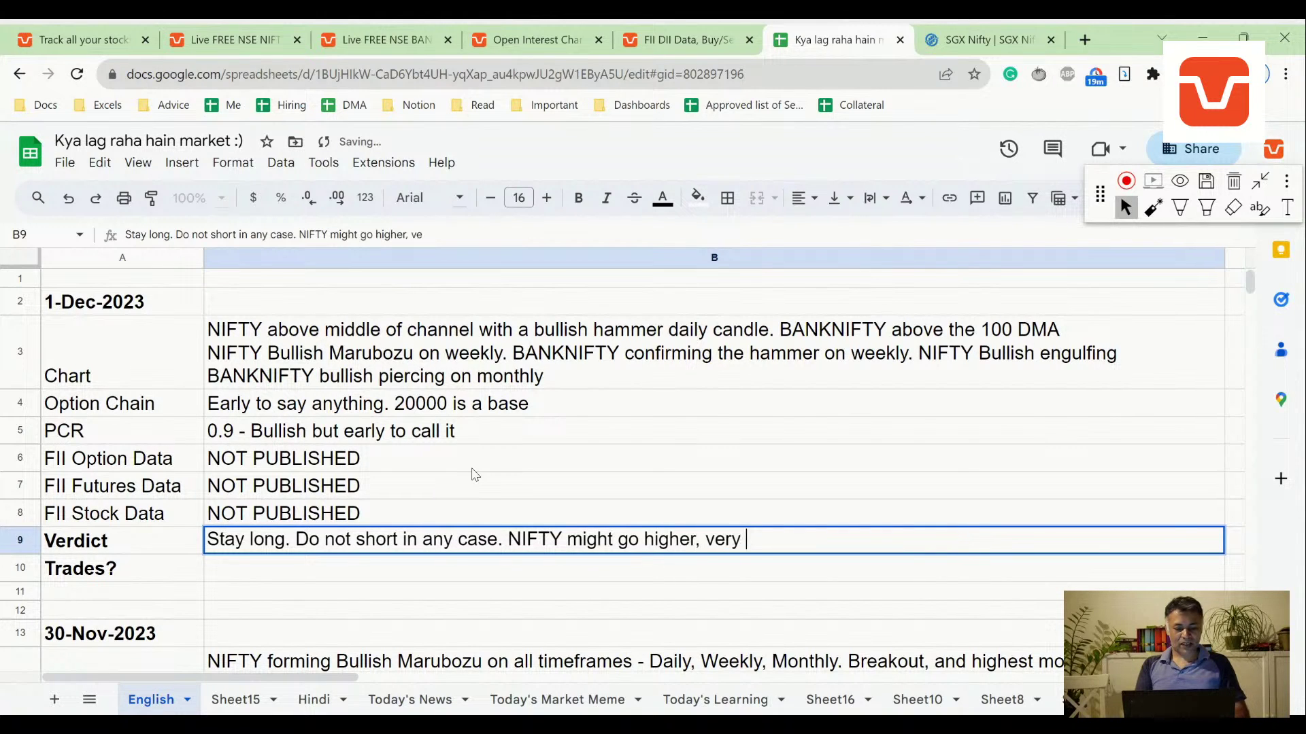
key("BackSpace")
key("BackSpace")
key("BackSpace")
type("high")
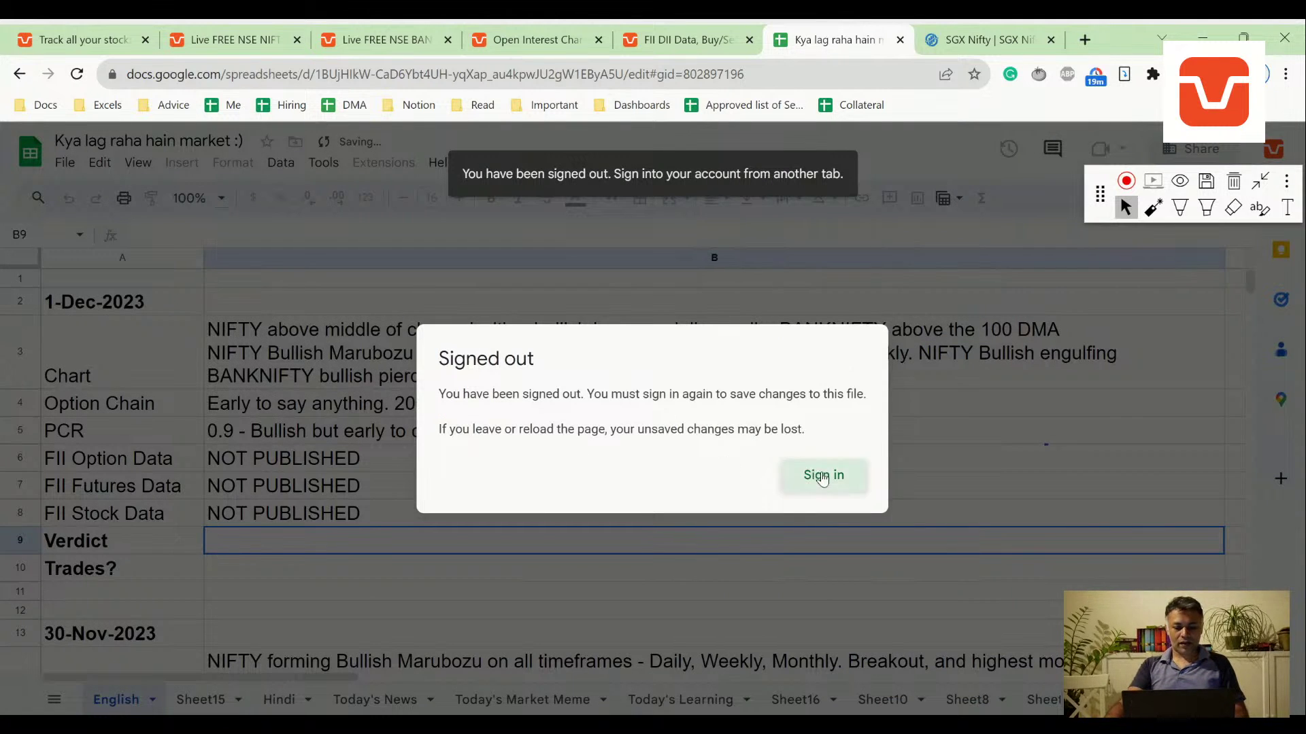
- Sign back in to the Google account with its password, then close the sign-in tab
left_click(823, 474)
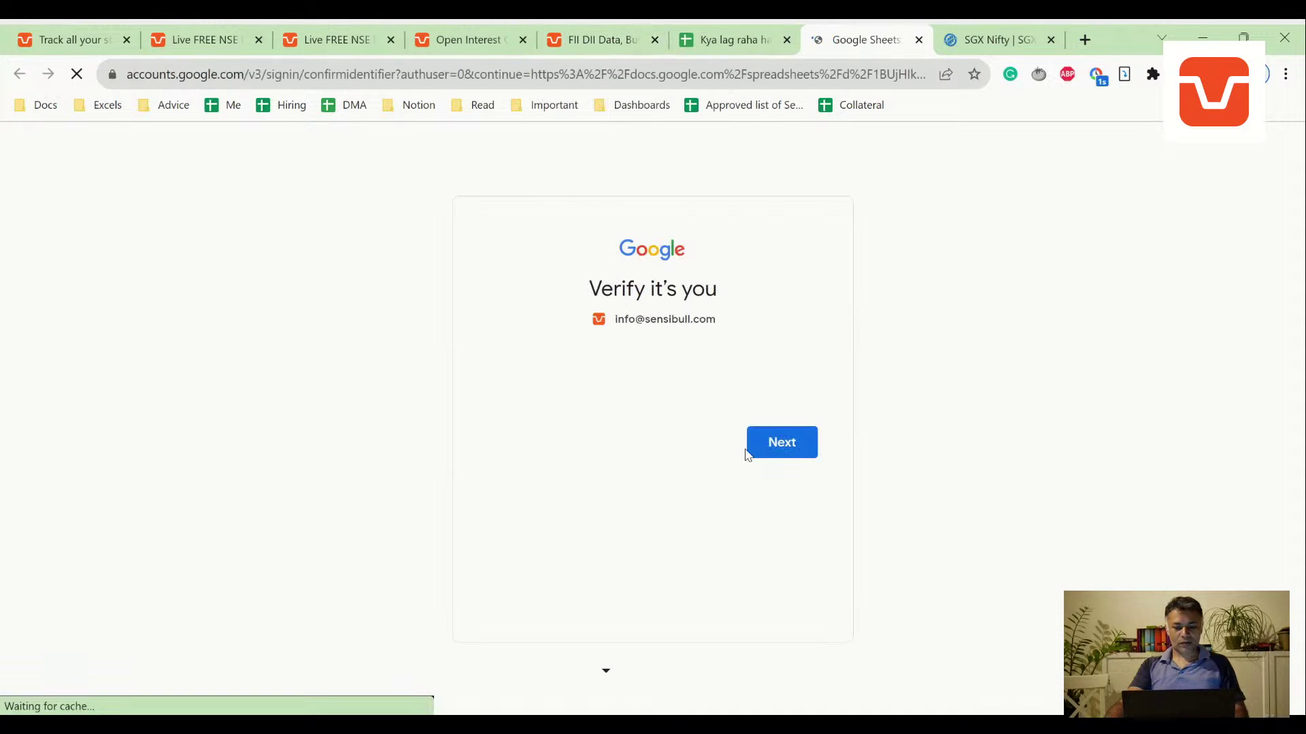
left_click(763, 442)
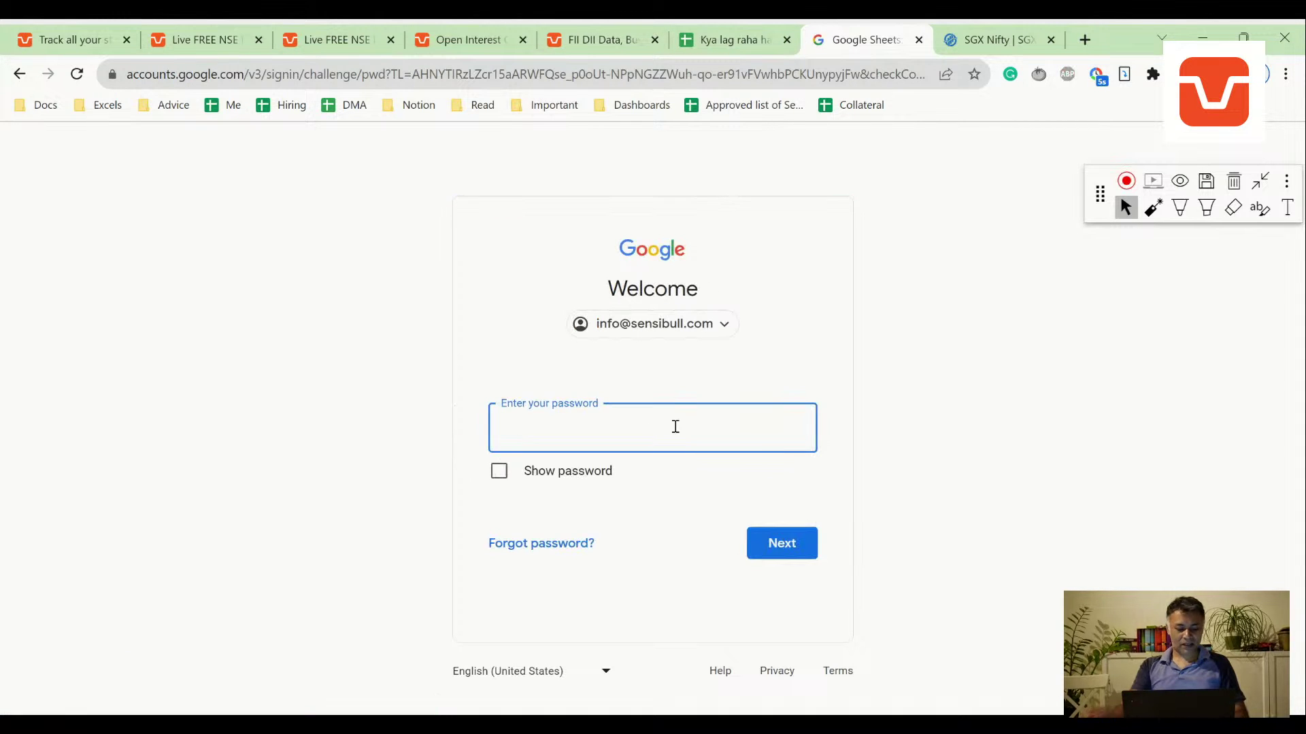
type("••••••••")
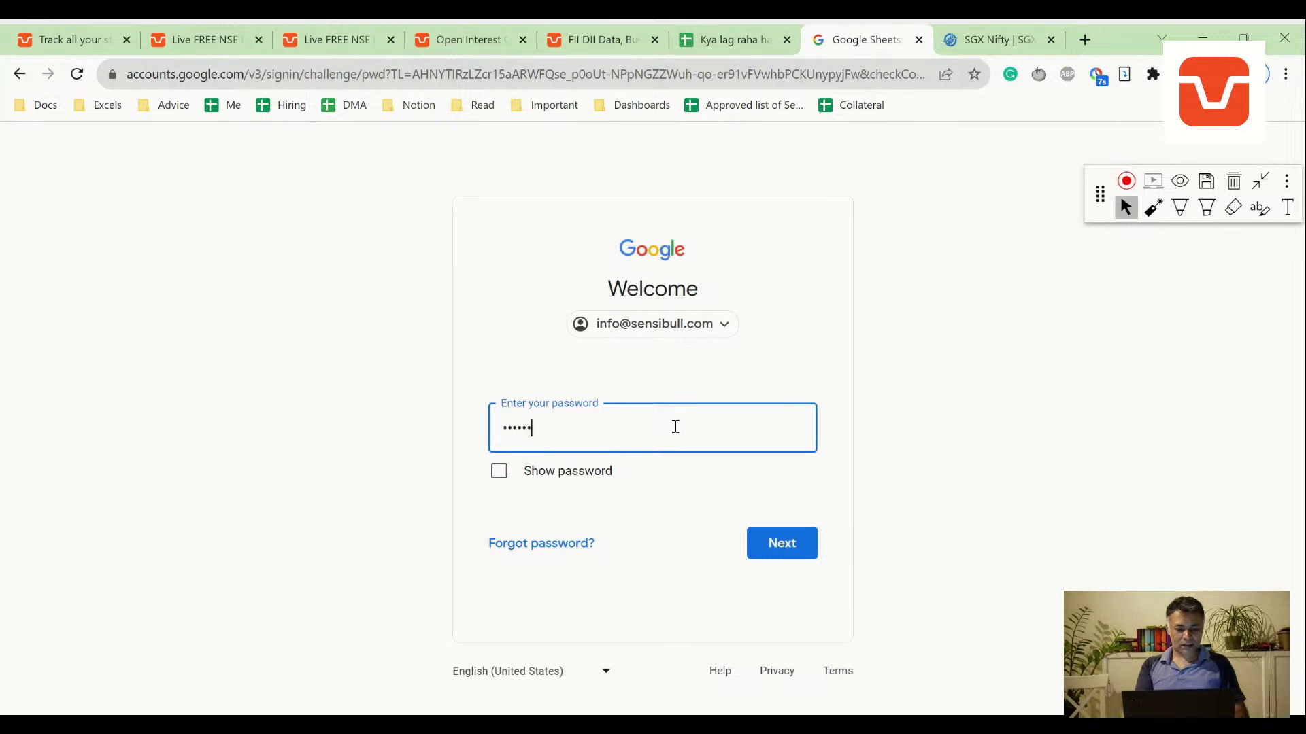
type("••••••••••••")
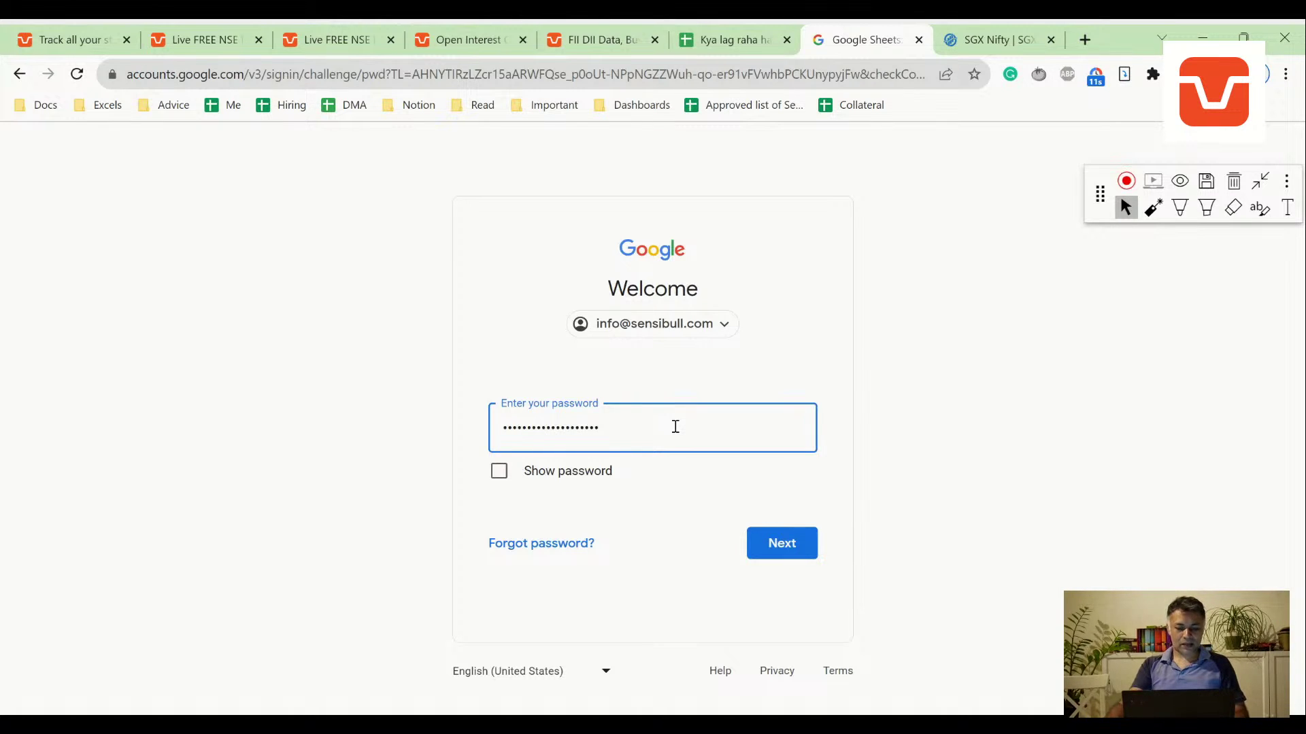
left_click(809, 544)
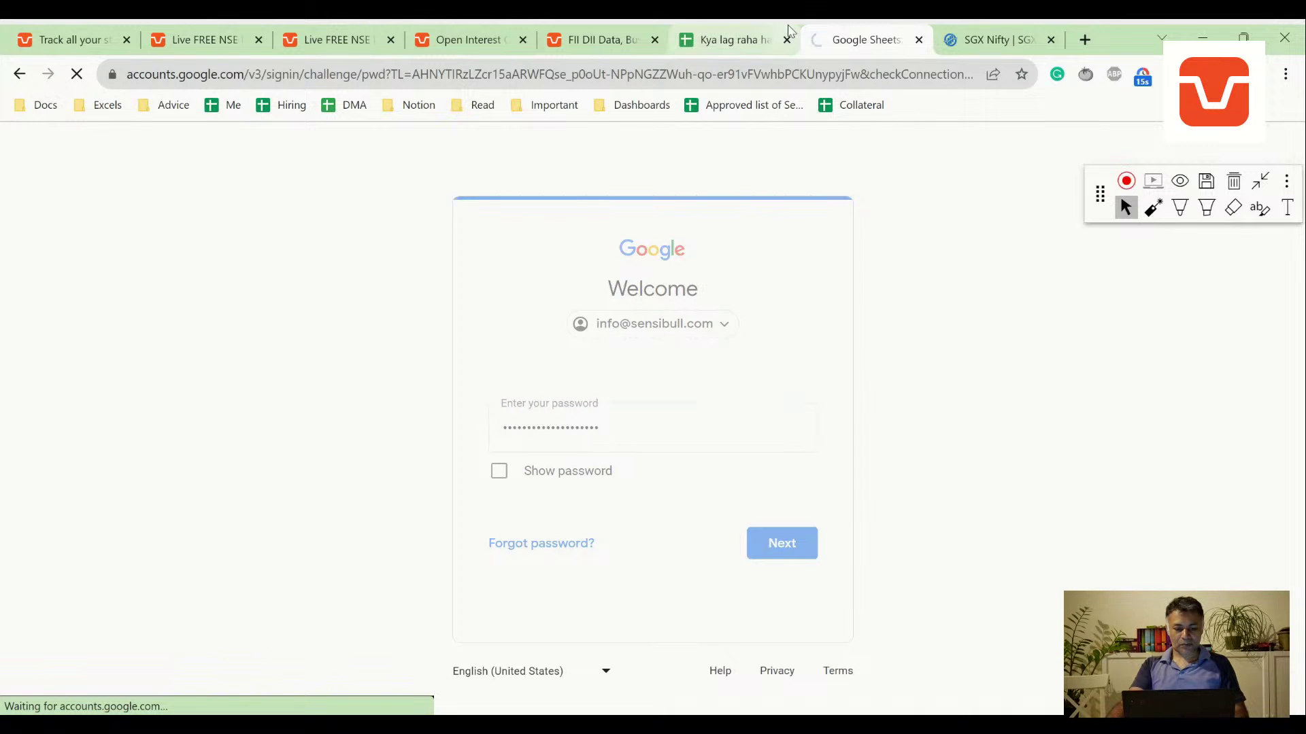
key("ctrl+w")
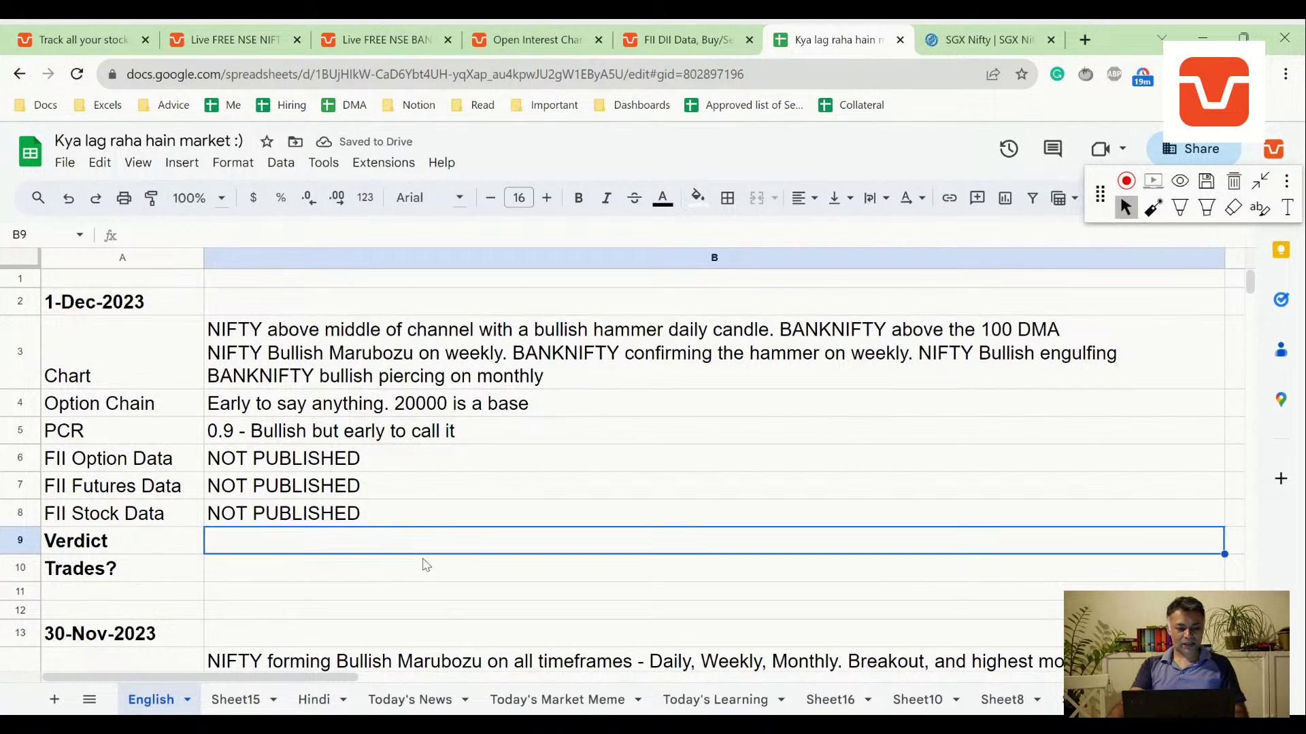
- Type 'Stay long, or buy on dips. Do not short. NIFTY likely to go higher' into B9
type("Stay ")
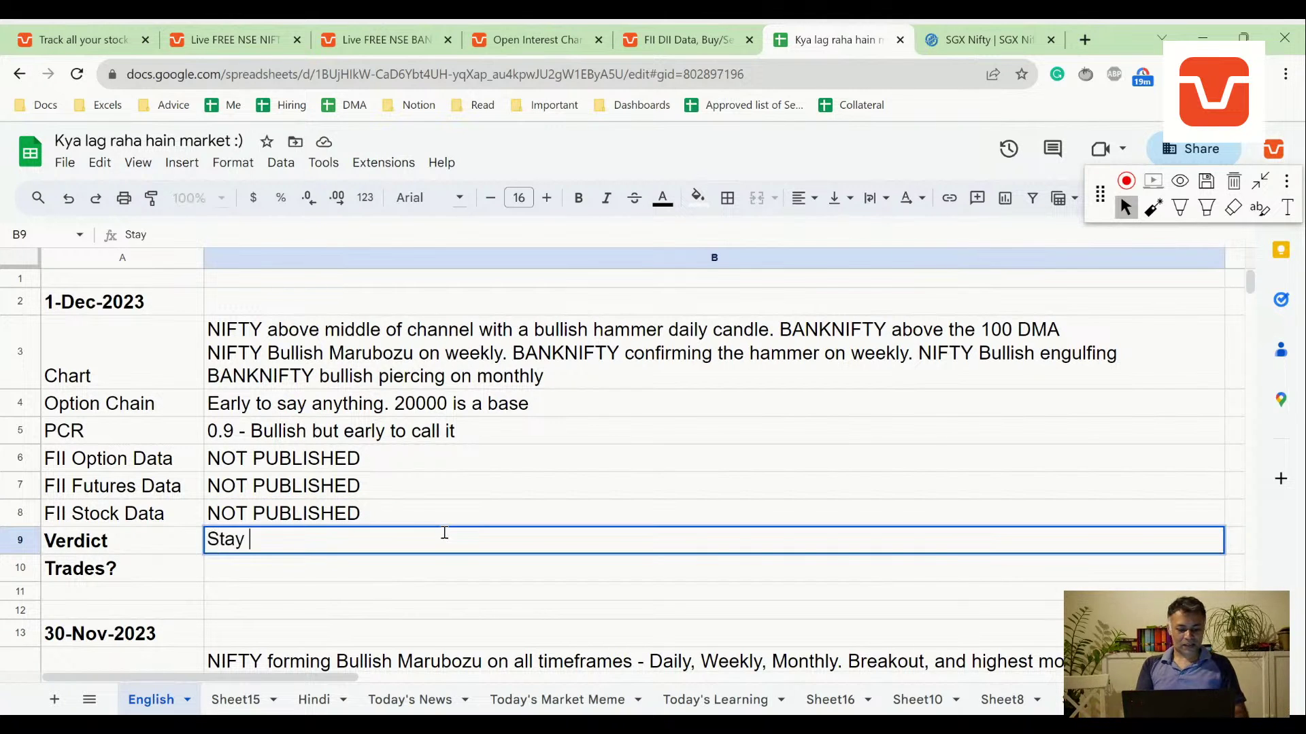
type("long, or buy")
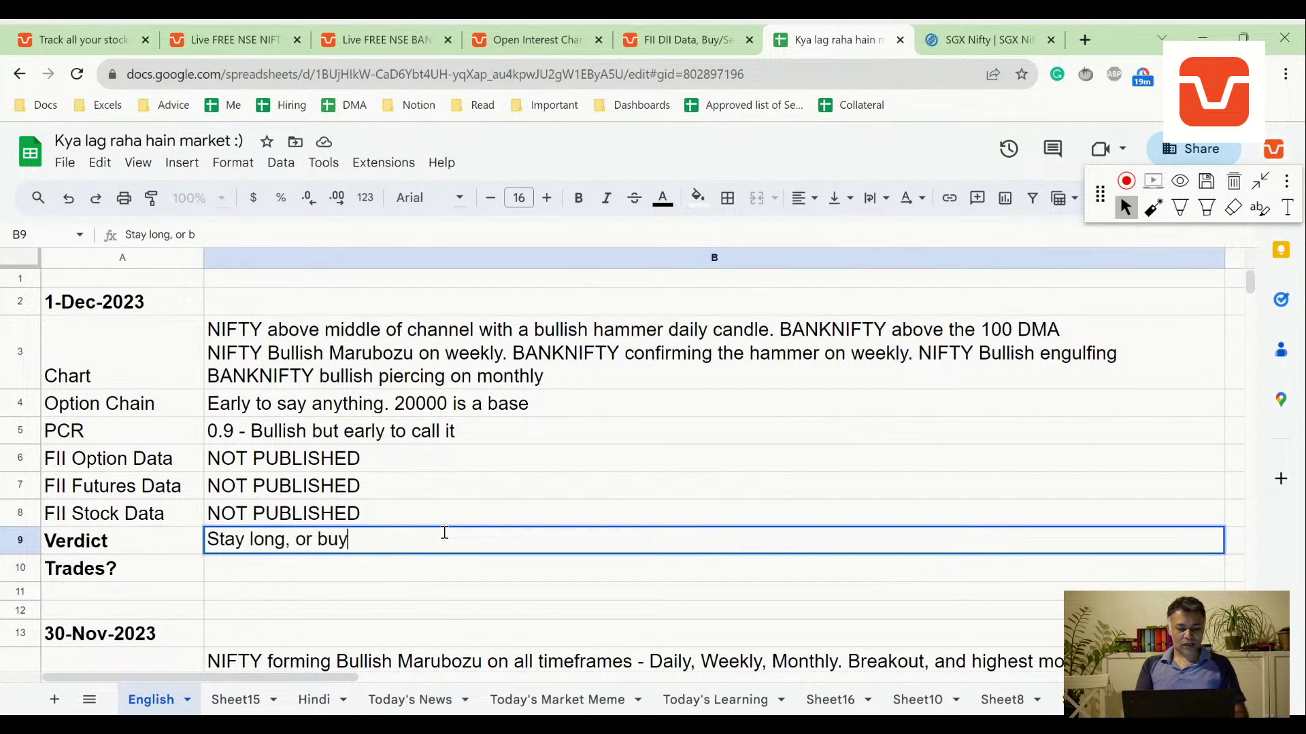
type(" on dips. ")
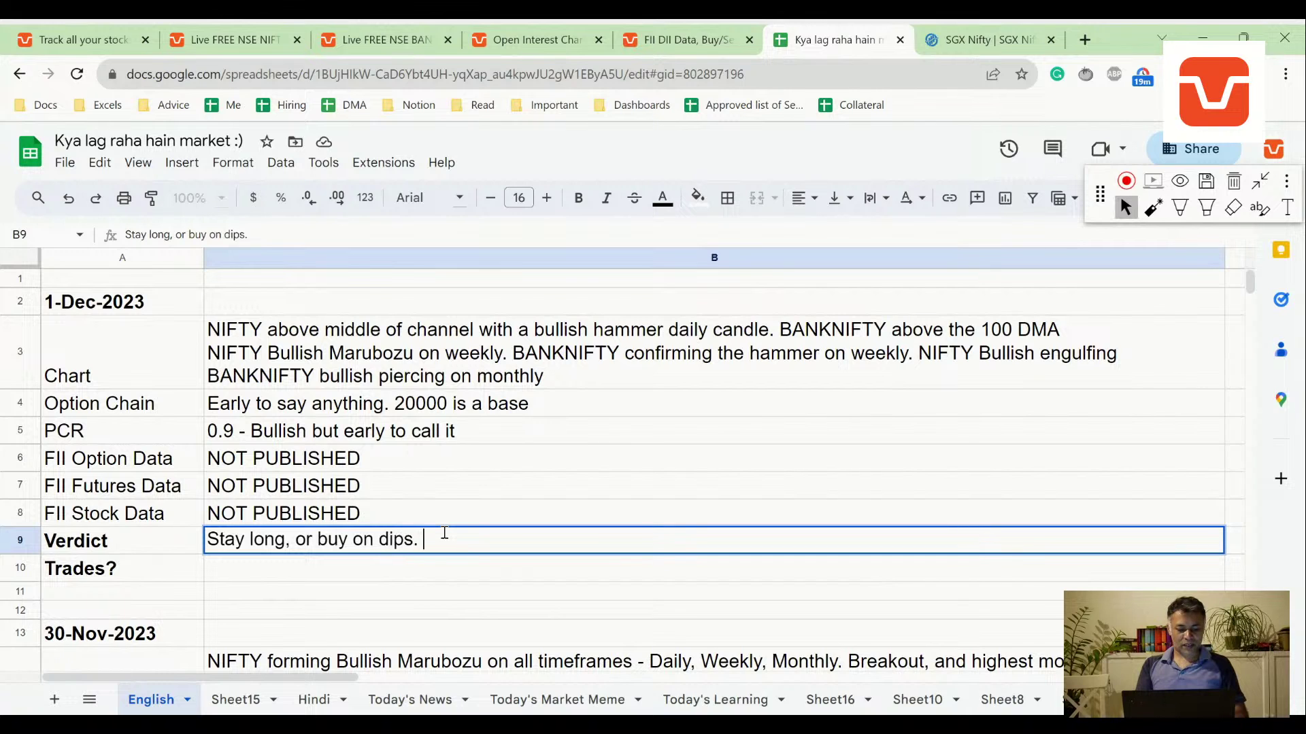
type("Do not short. NI")
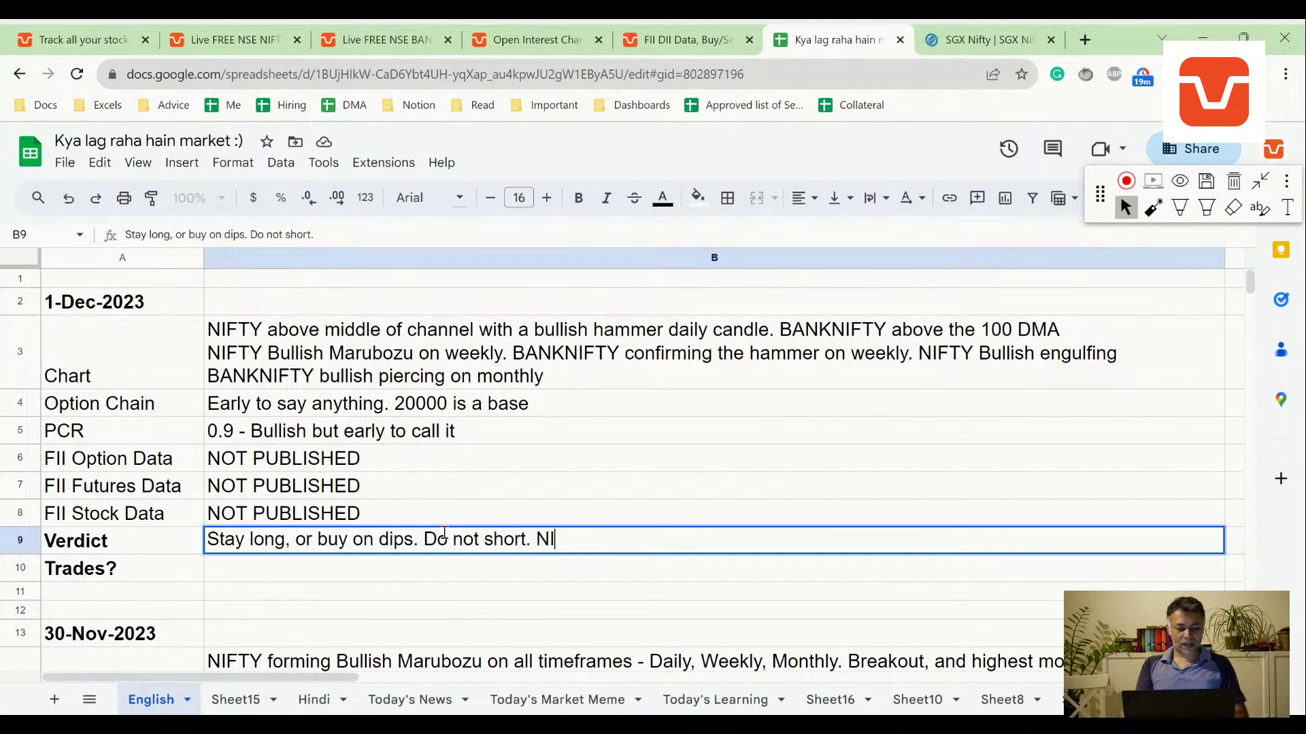
type("FTY likely to ")
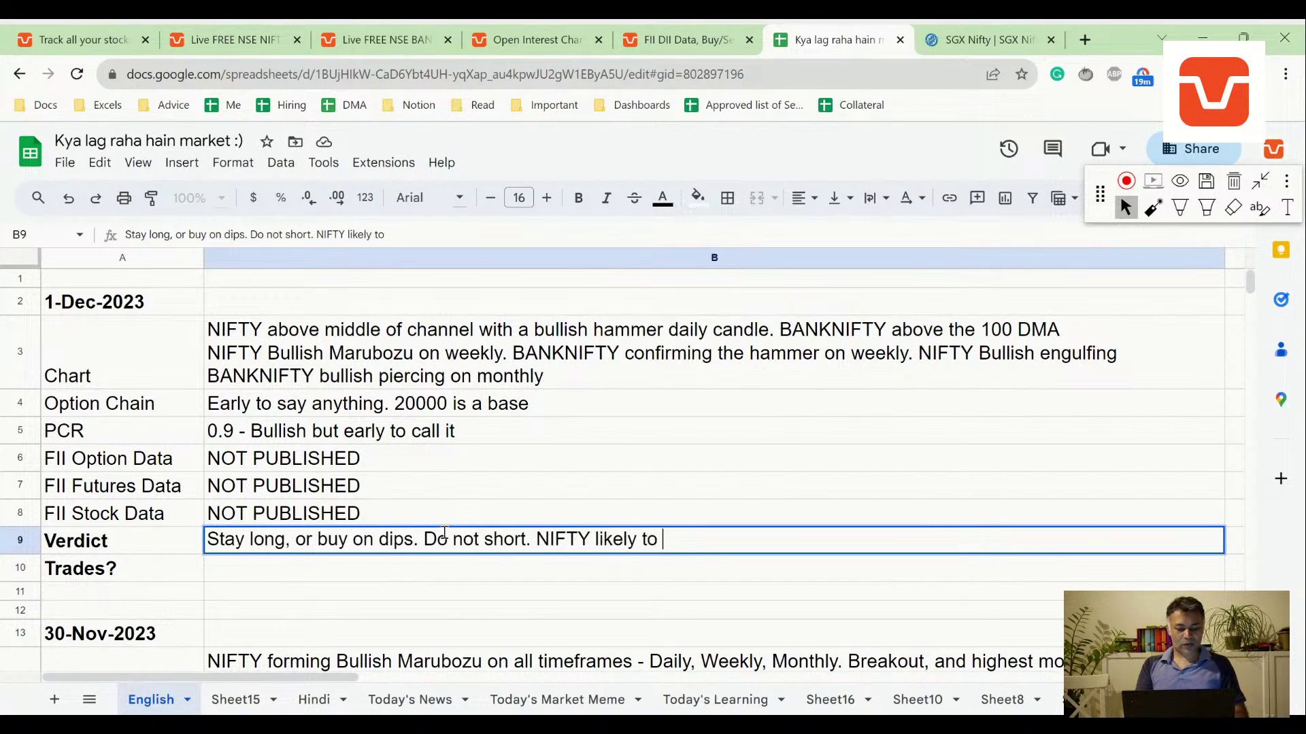
type("go higher")
- Paste the 30-Nov bull-call-spreads trade note into the 1-Dec Trades? cell, then reload Sensibull's FII DII page
key("Return")
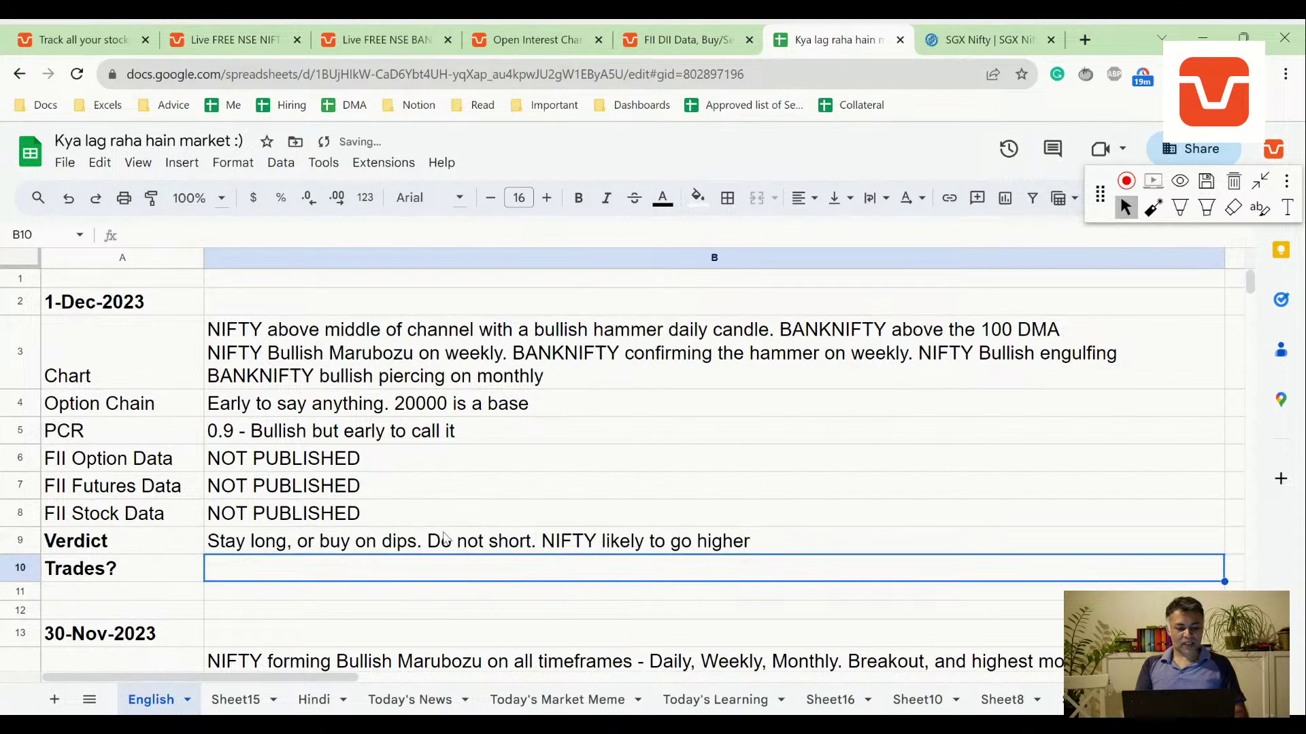
scroll(516, 517, "down", 5)
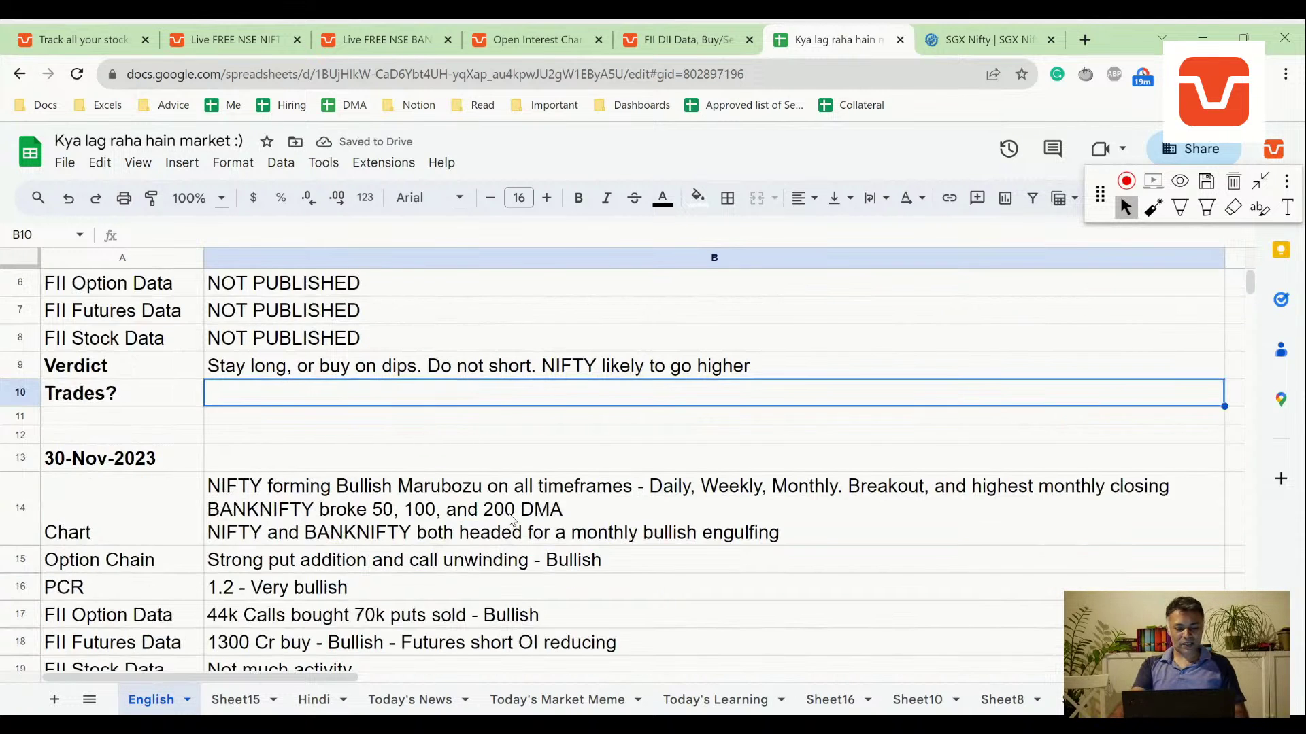
left_click(479, 552)
scroll(480, 554, "up", 5)
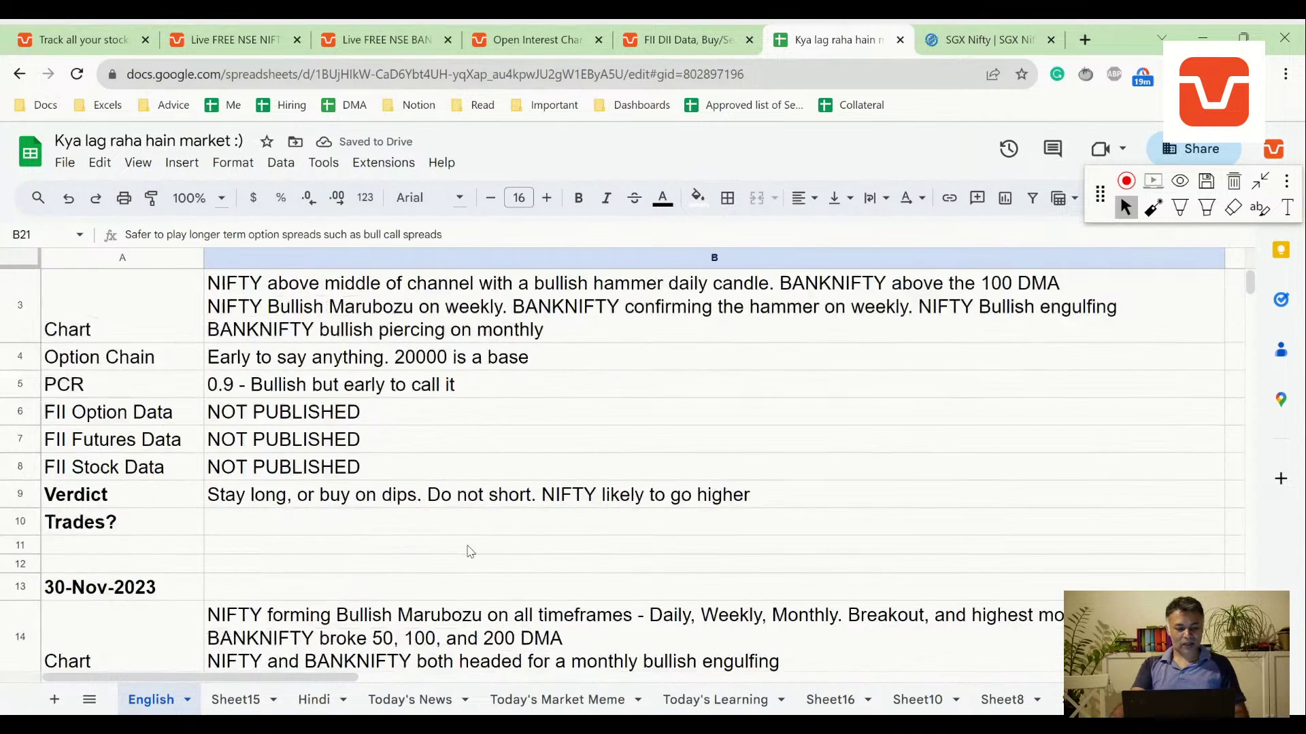
left_click(340, 529)
type("Safer to play longer term option spreads such as bull call spreads")
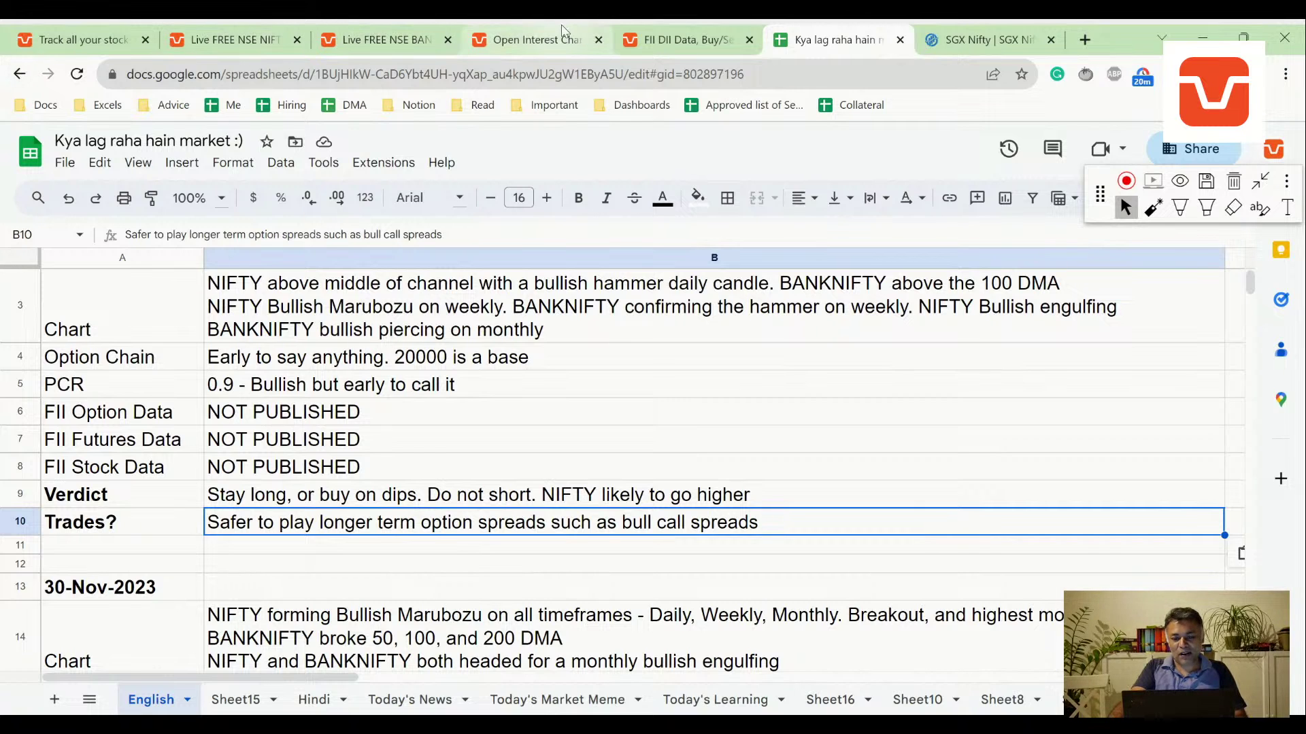
left_click(680, 40)
key("F5")
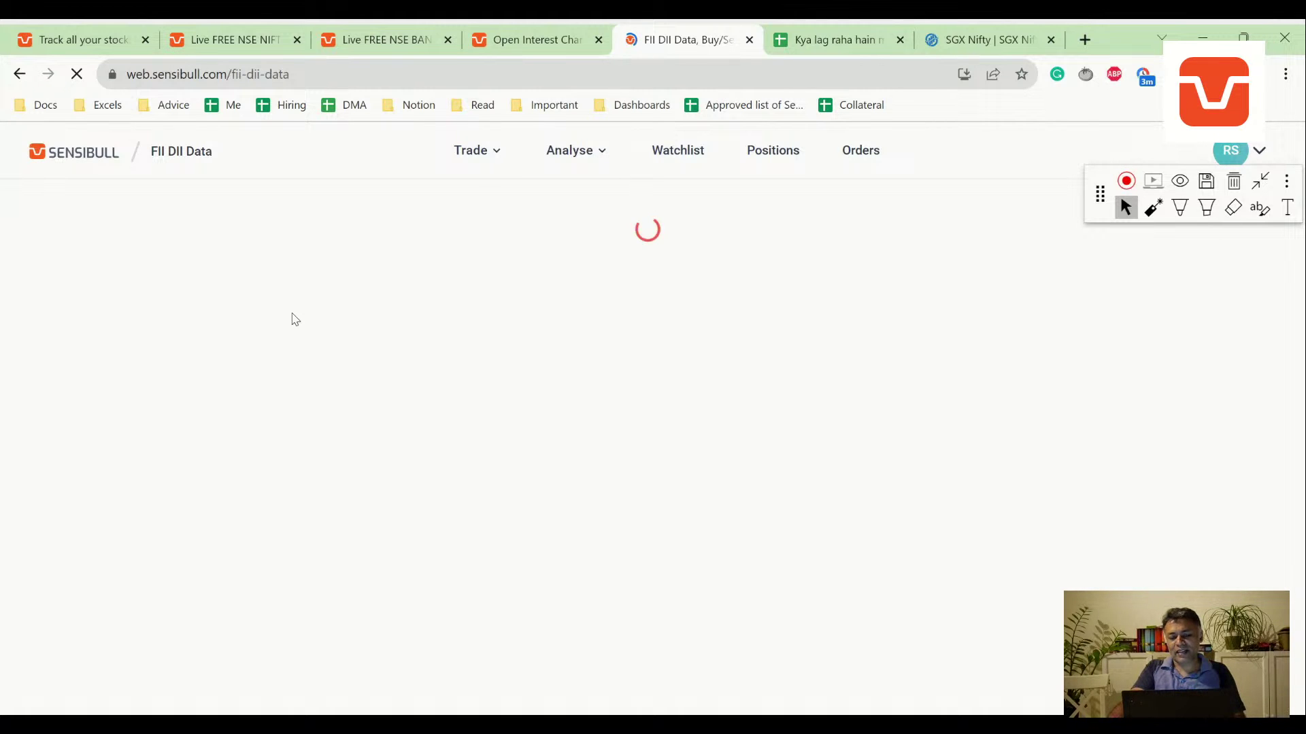
- Scroll up to the FII outstanding index-option OI as on 29 Nov on Sensibull
scroll(140, 255, "up", 8)
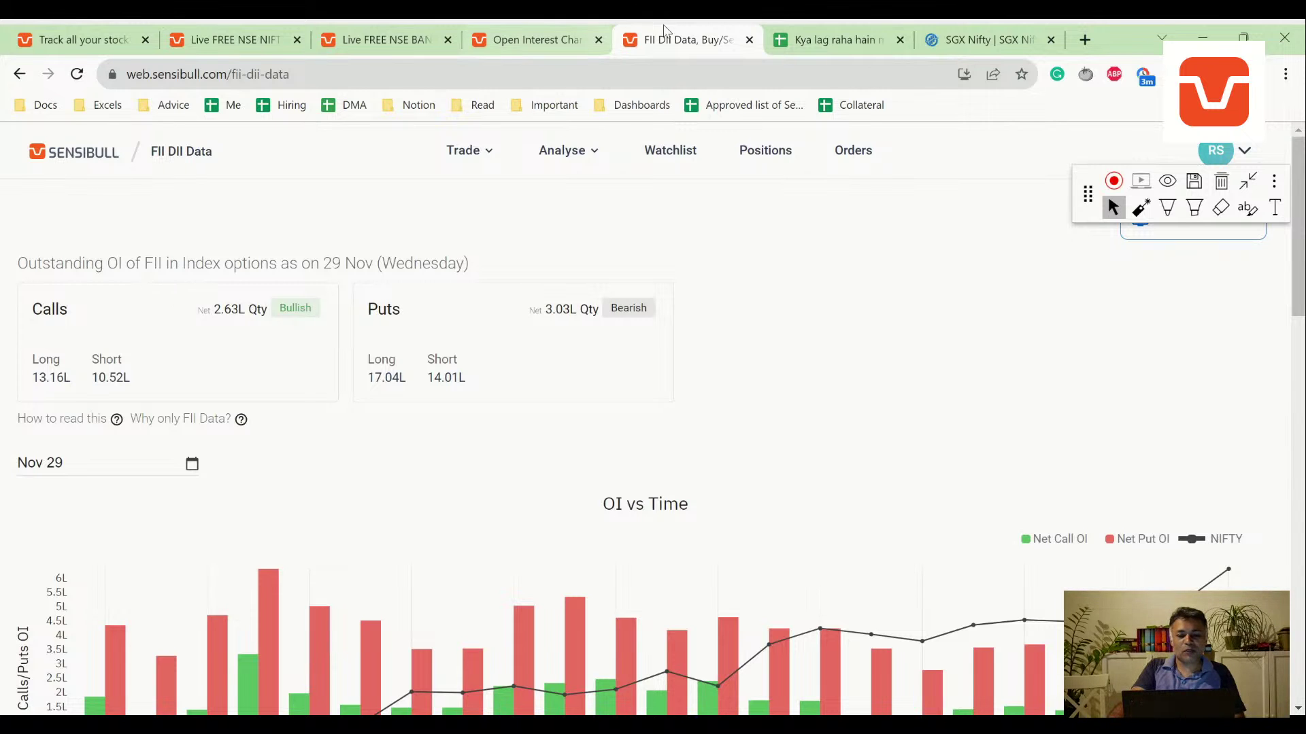
left_click(973, 30)
left_click(859, 27)
left_click(680, 39)
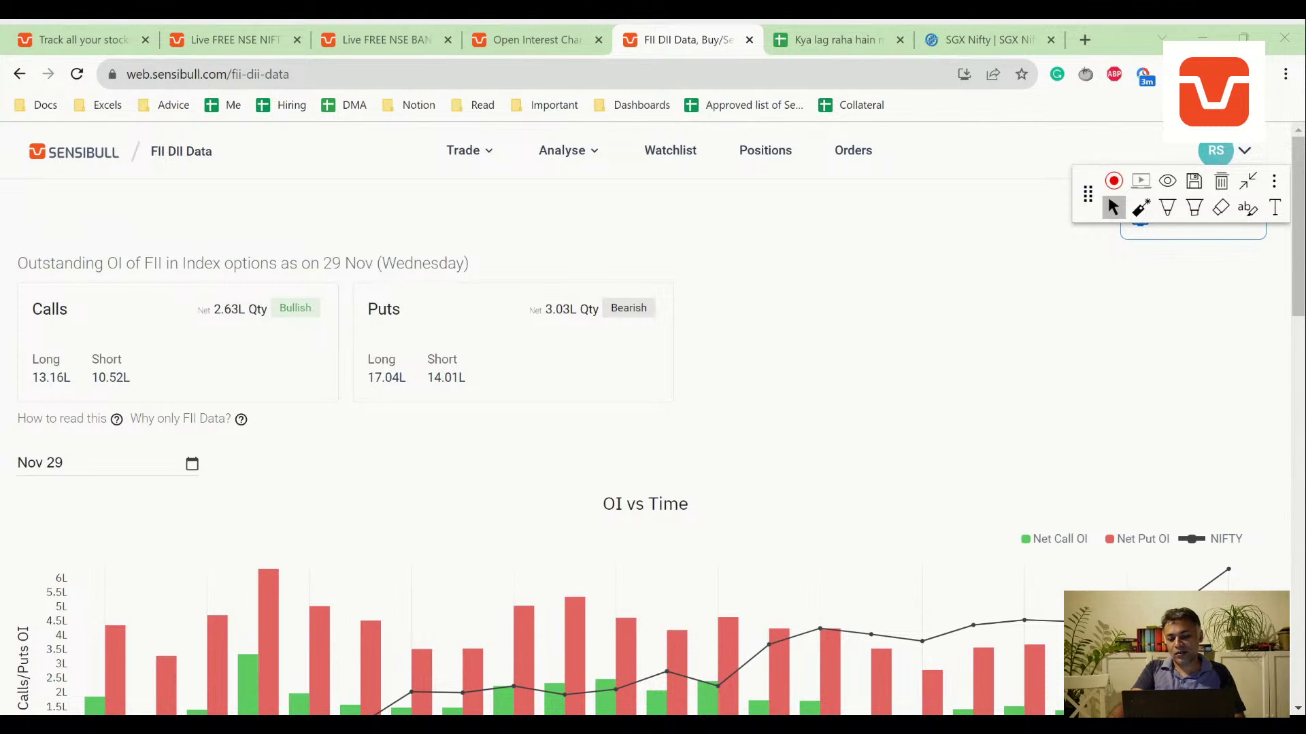
- Enter '8000 Cr buy' in the 1-Dec FII Stock Data cell B8, fixing the misspelled 'buy'
left_click(816, 25)
left_click(270, 467)
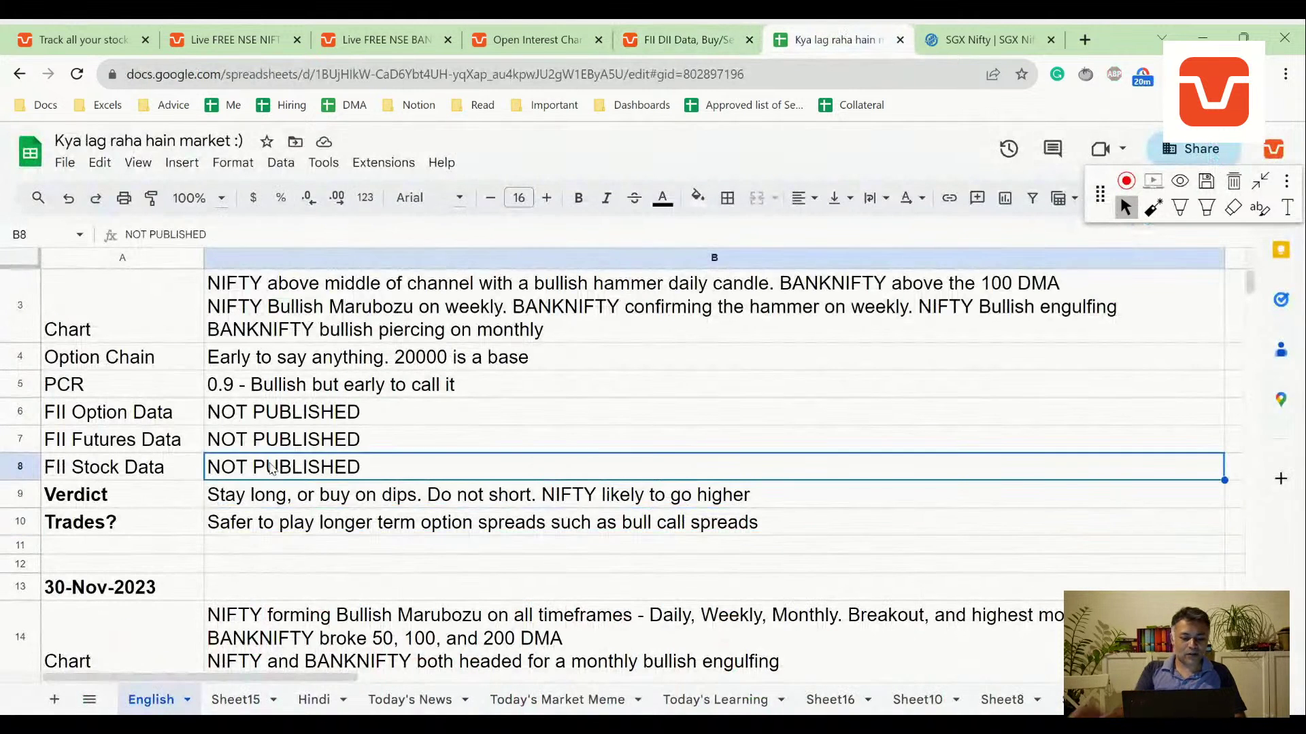
type("8000 Cr")
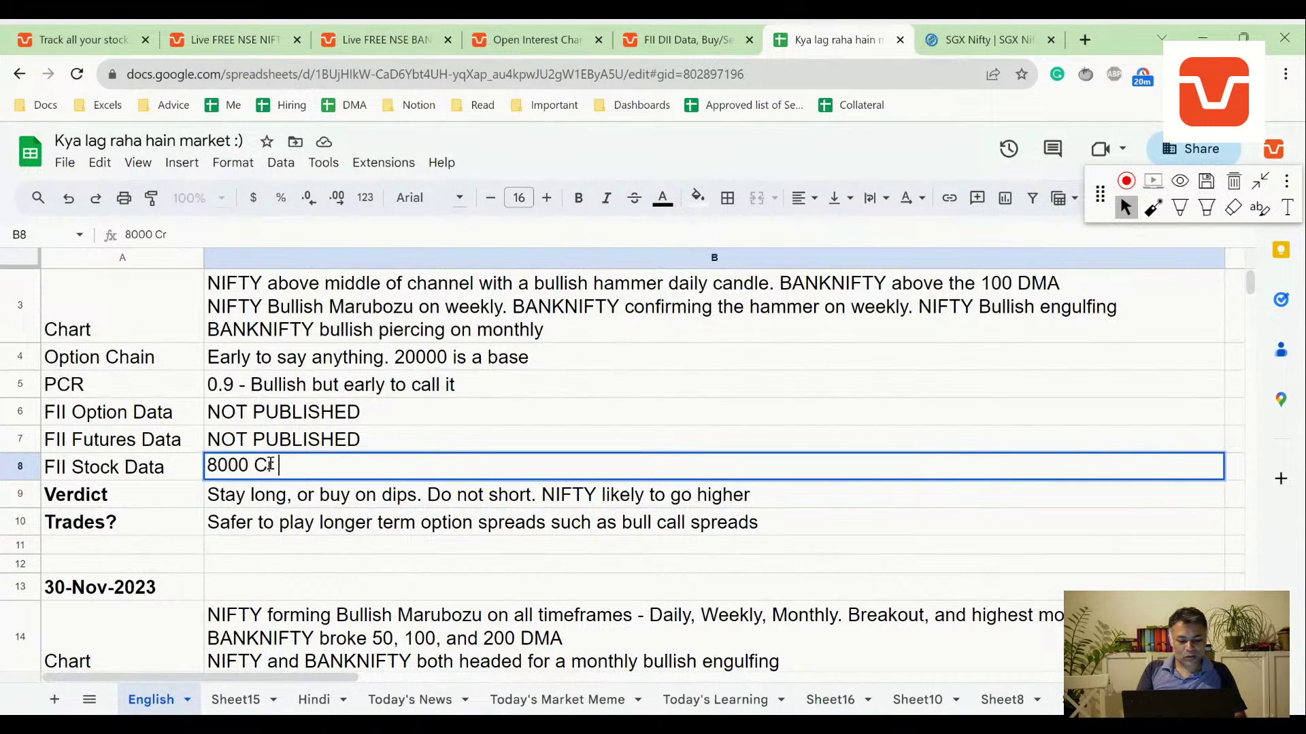
type(" uy")
key("Return")
double_click(270, 464)
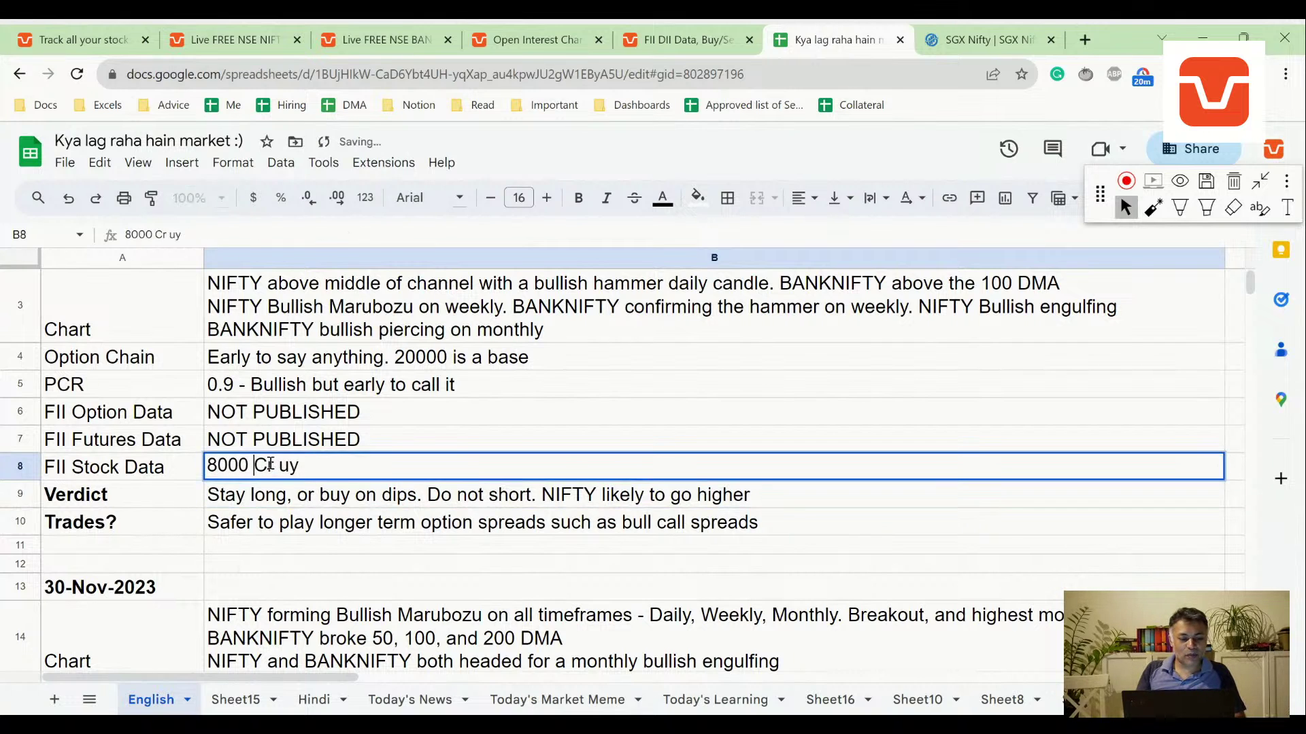
type("b")
key("Return")
- Append '. Positive signal' to the FII Stock Data entry
key("Up")
key("Return")
type(". Positi")
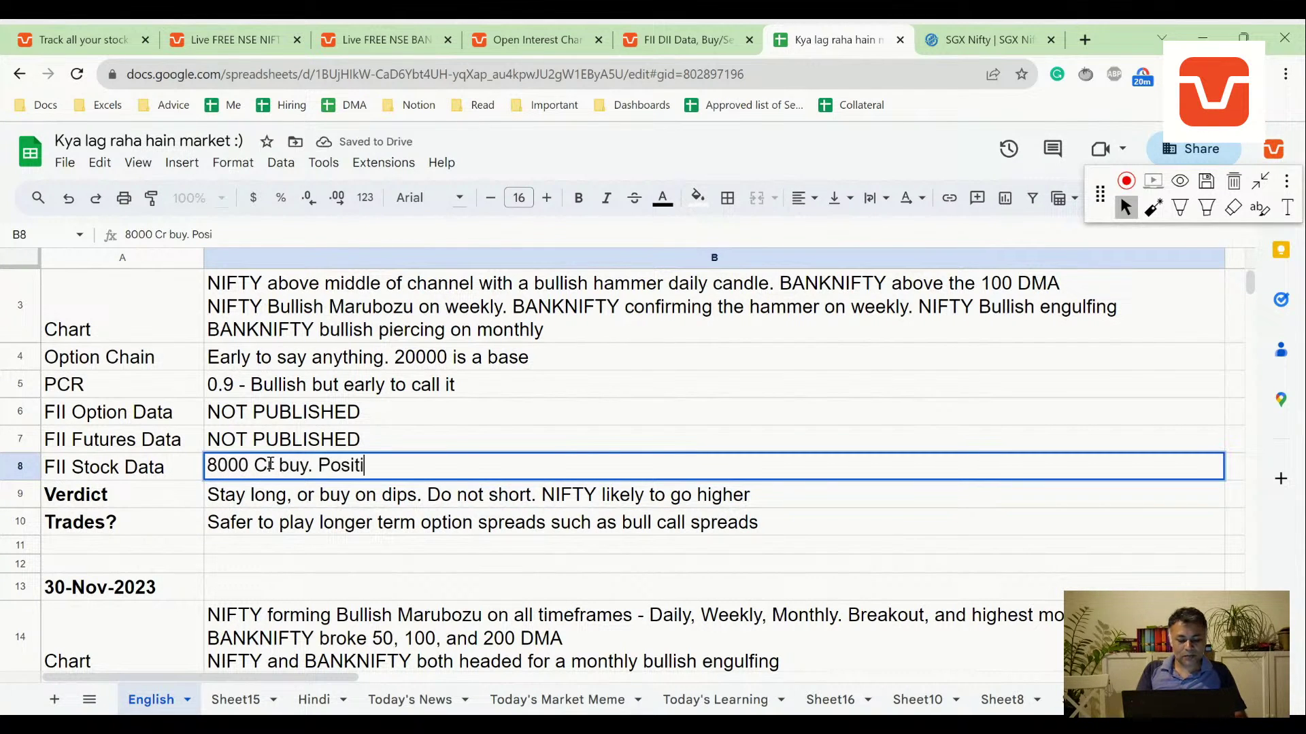
type("ve signal")
key("Return")
key("Up")
key("Up")
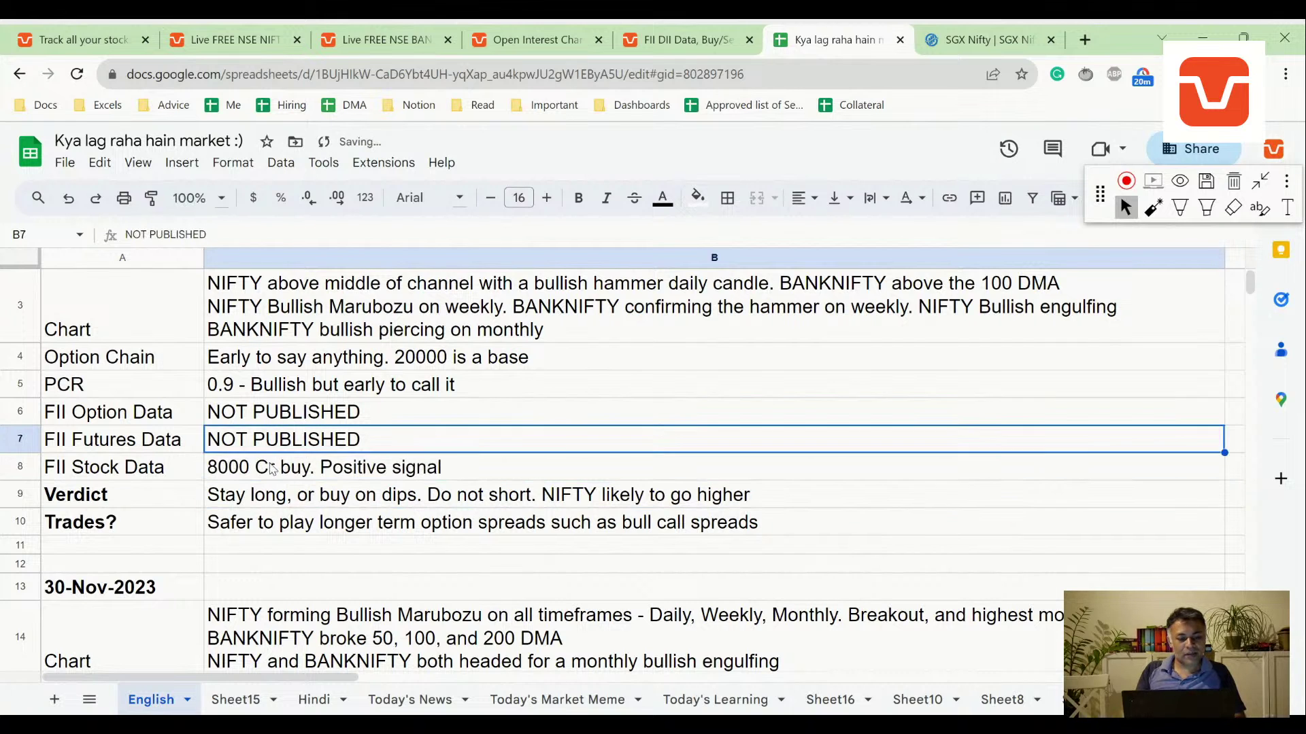
key("shift+Up")
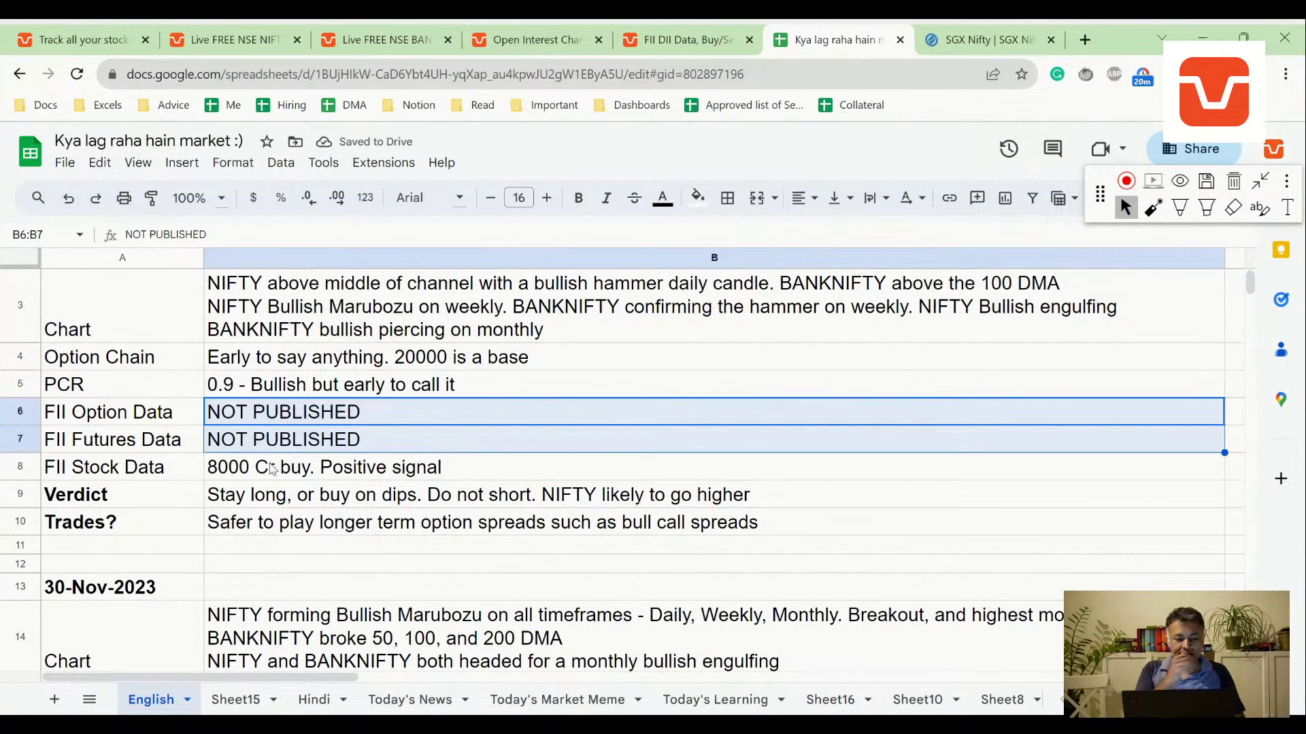
left_click(272, 469)
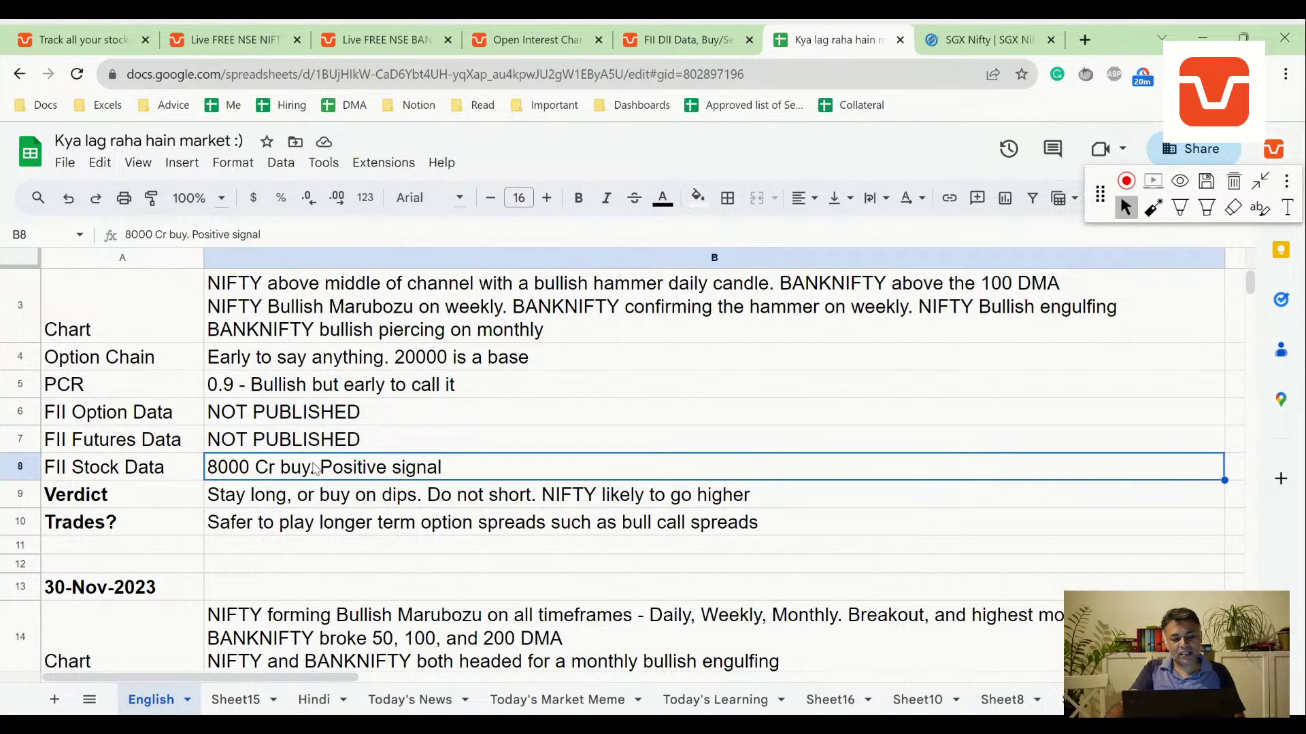
- Switch Sensibull's FII/DII past-activity table to Monthly to view monthly cash figures
left_click(677, 39)
scroll(563, 292, "down", 15)
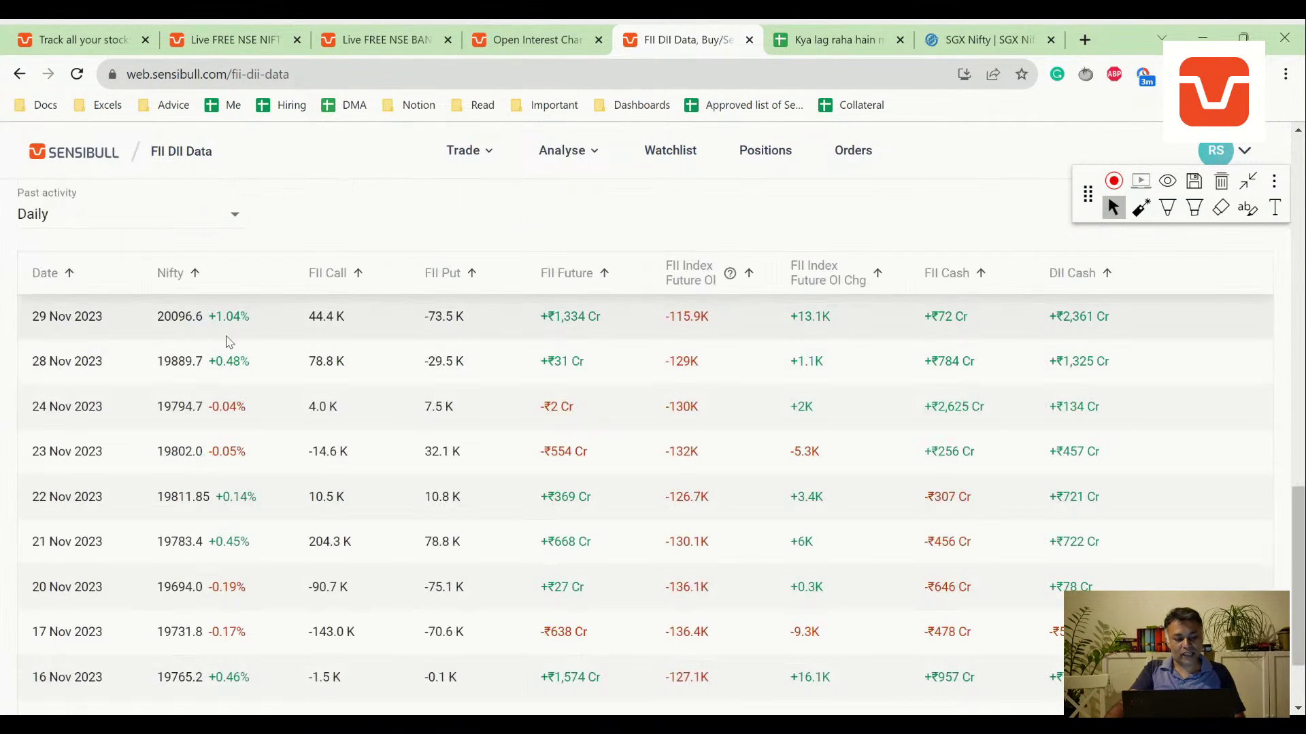
left_click(34, 214)
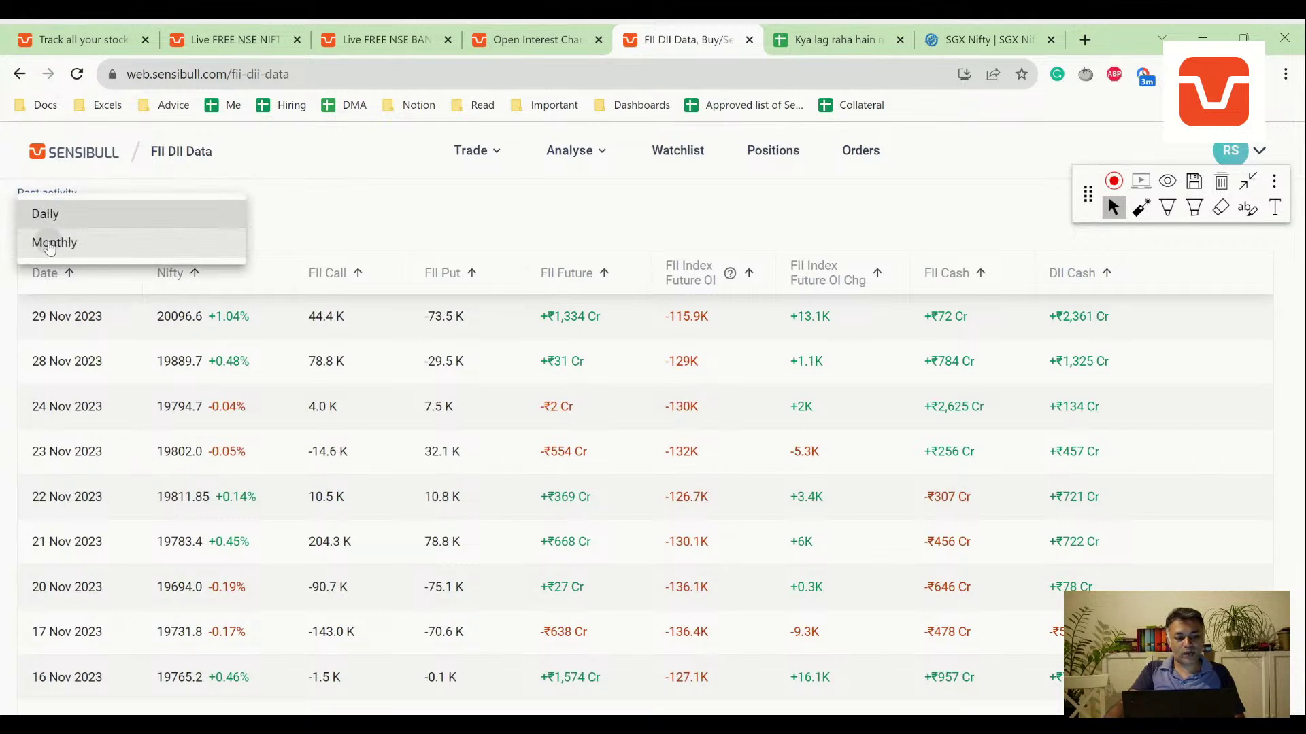
left_click(50, 245)
scroll(79, 367, "up", 3)
scroll(83, 380, "down", 3)
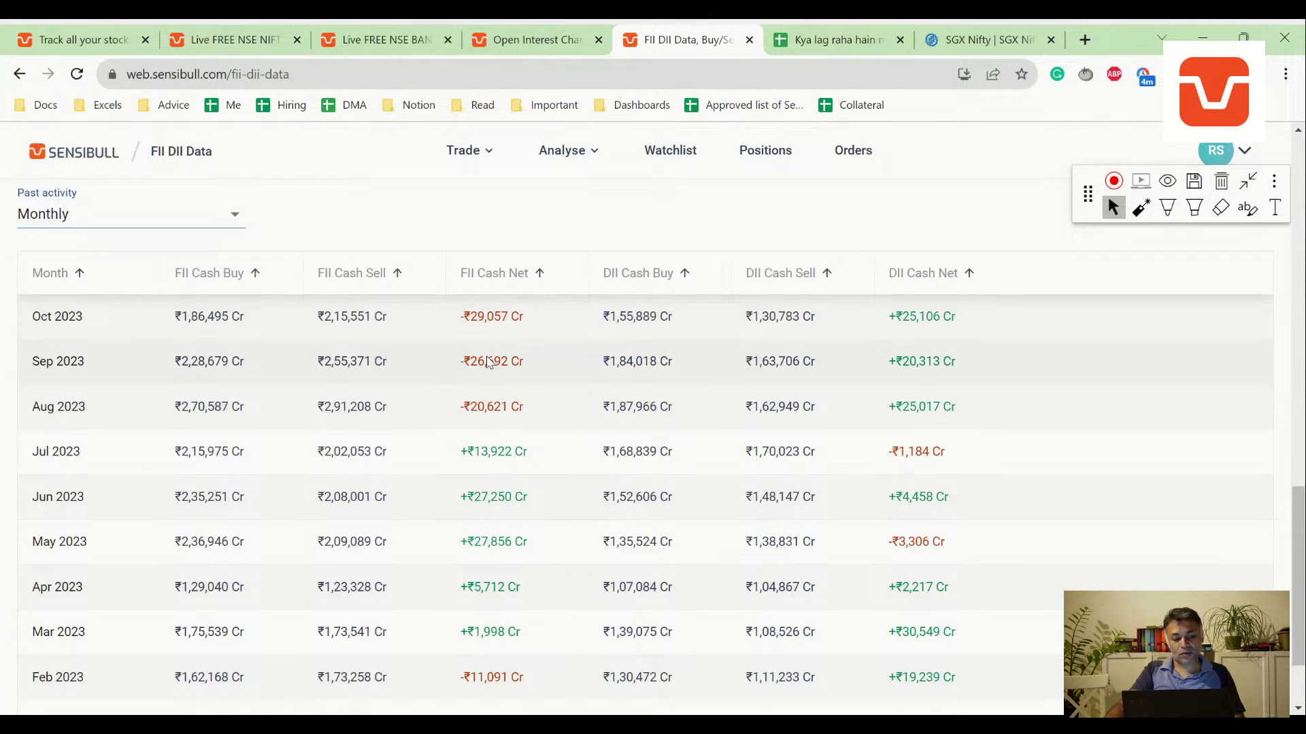
- Return the table to Daily and review the rows from 29 Nov 2023
left_click(89, 214)
left_click(45, 185)
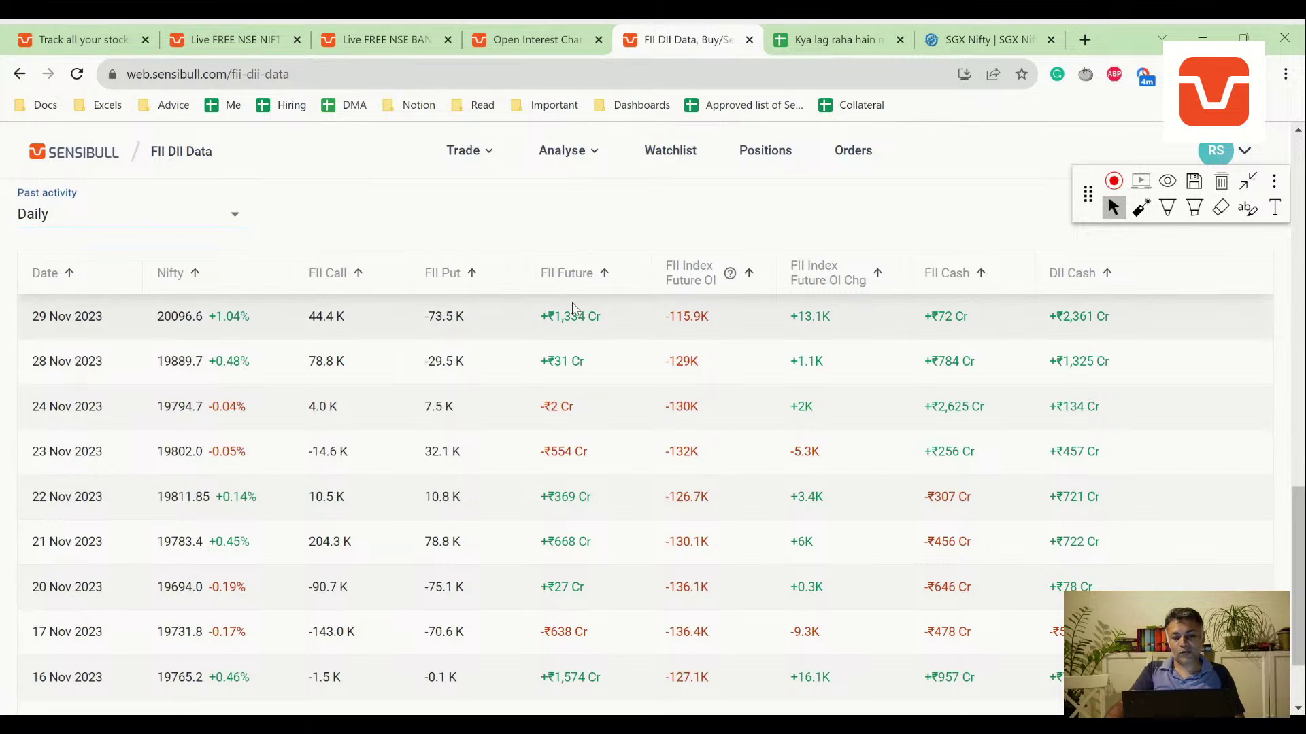
scroll(672, 308, "down", 2)
scroll(889, 361, "up", 4)
scroll(909, 361, "down", 5)
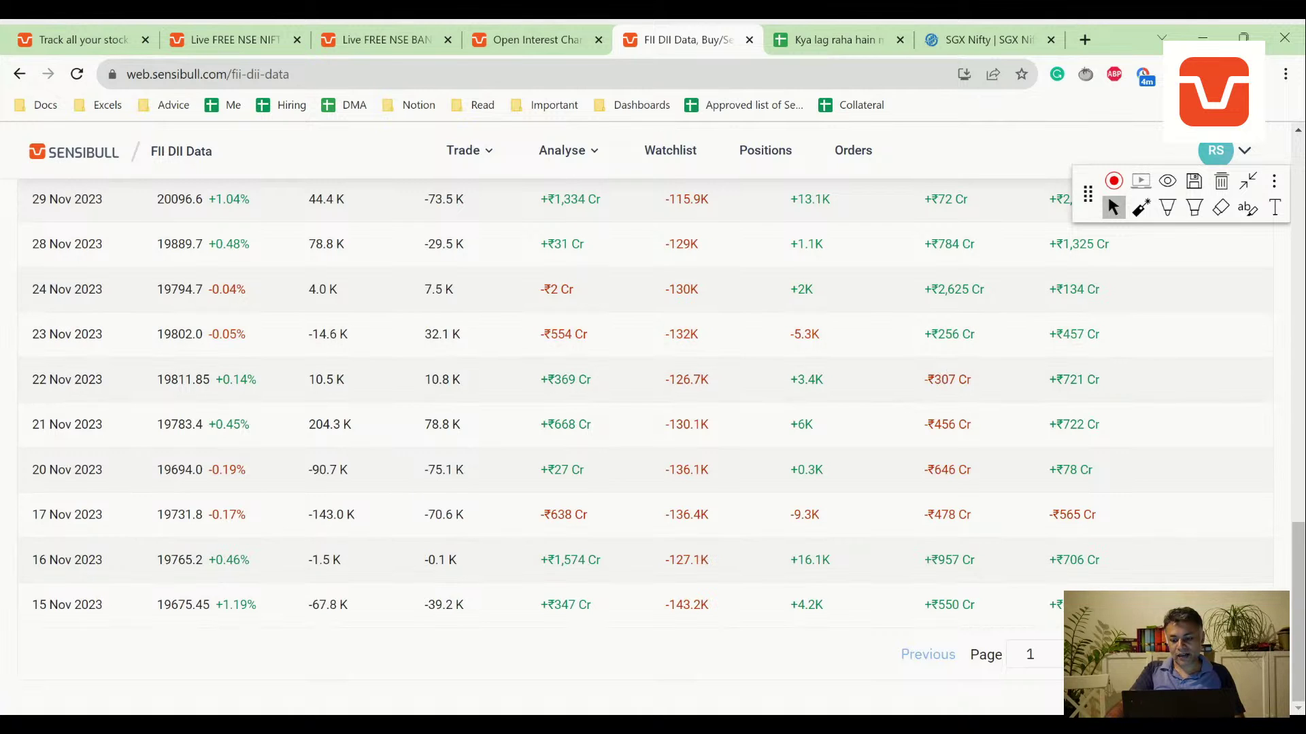
scroll(972, 503, "down", 10)
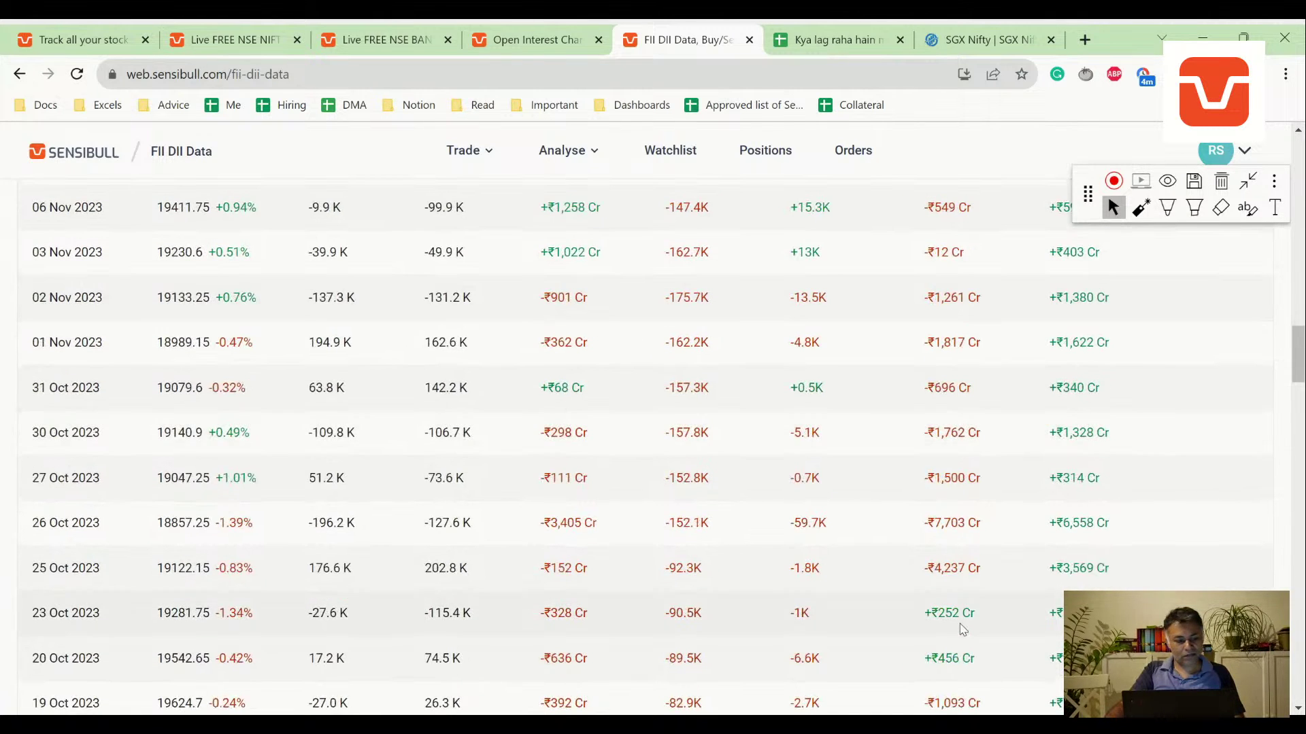
scroll(969, 381, "up", 1)
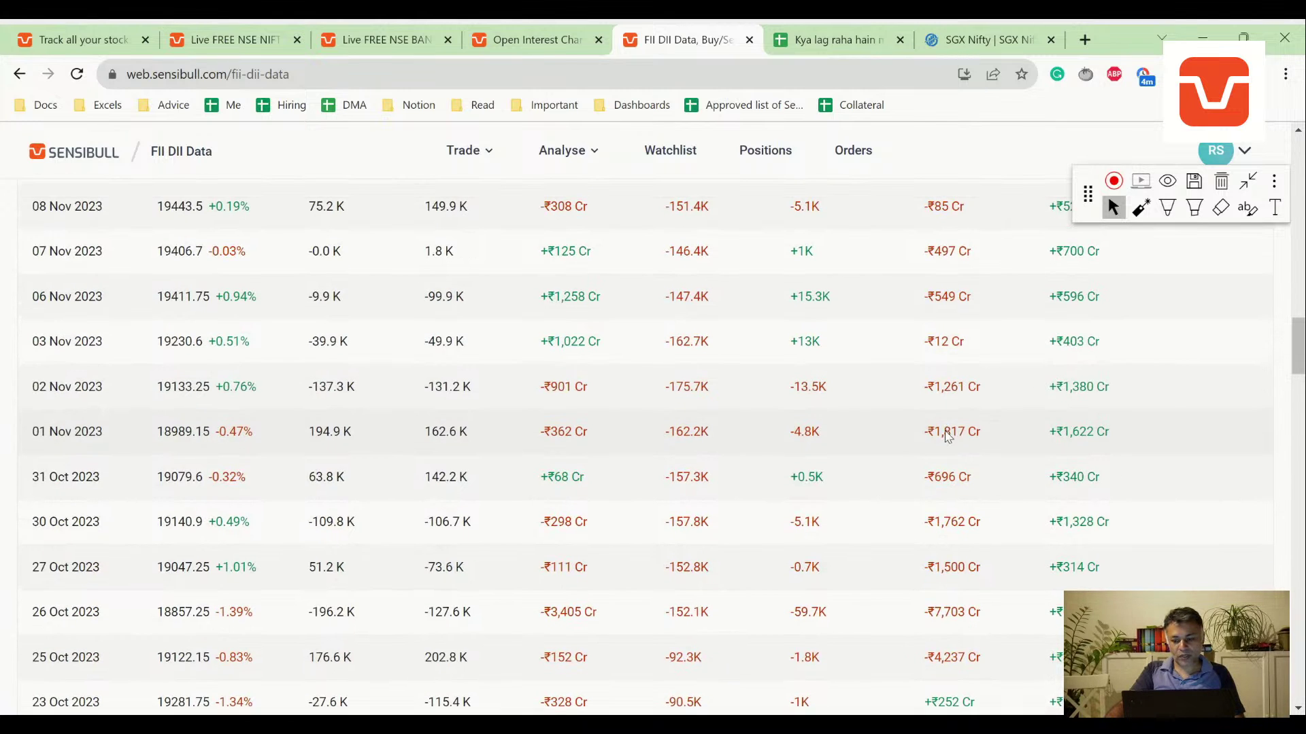
scroll(952, 333, "up", 3)
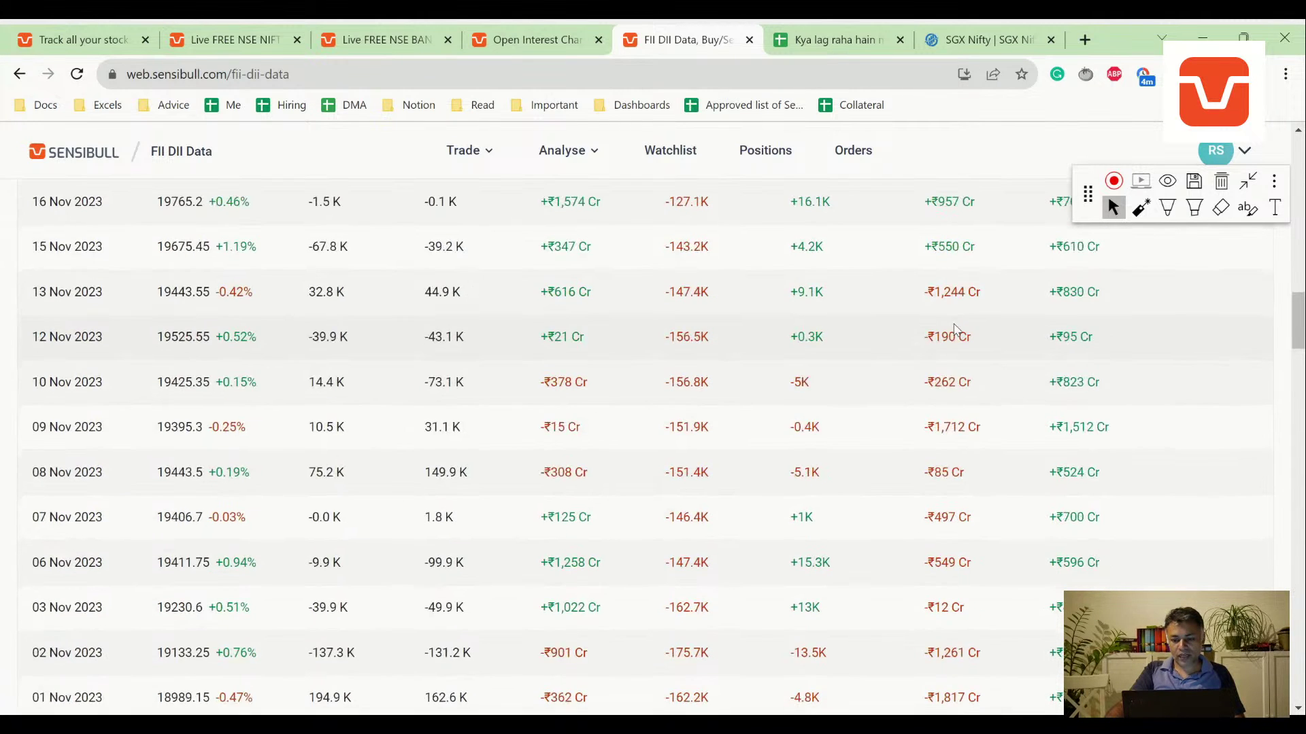
scroll(954, 329, "up", 1)
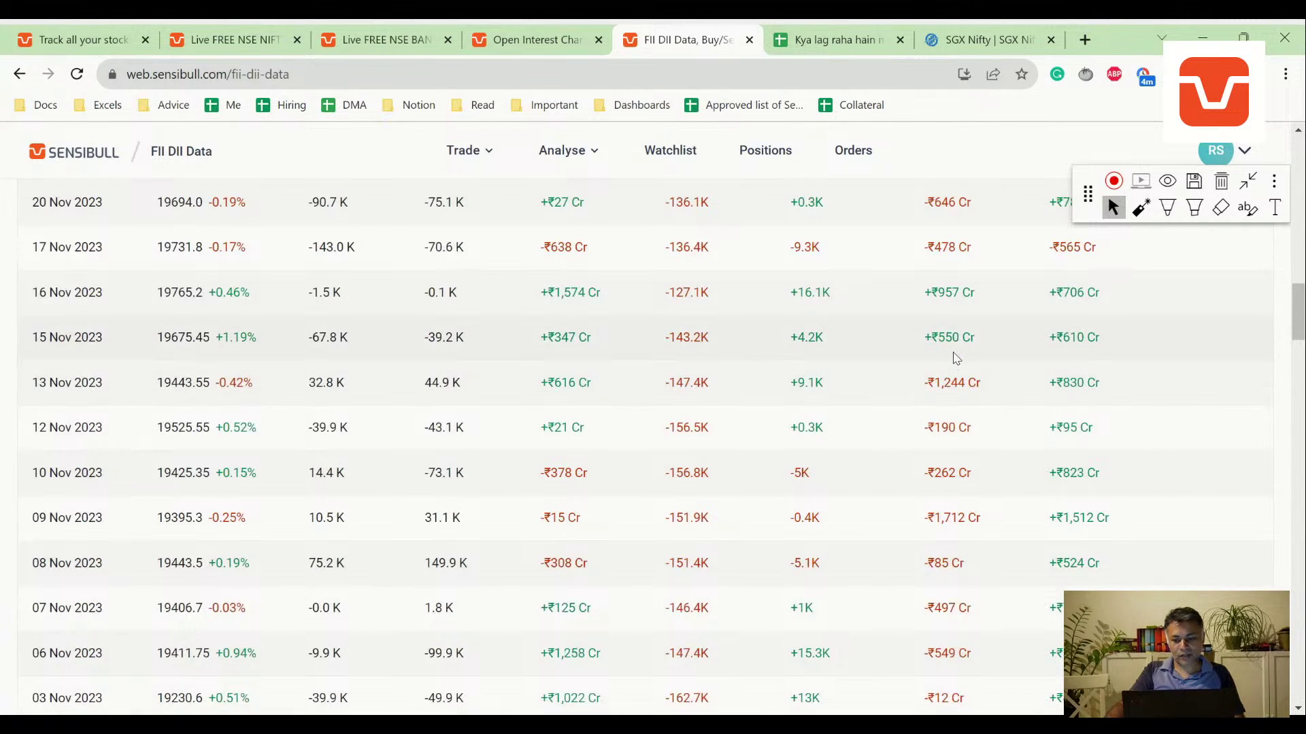
scroll(955, 358, "up", 5)
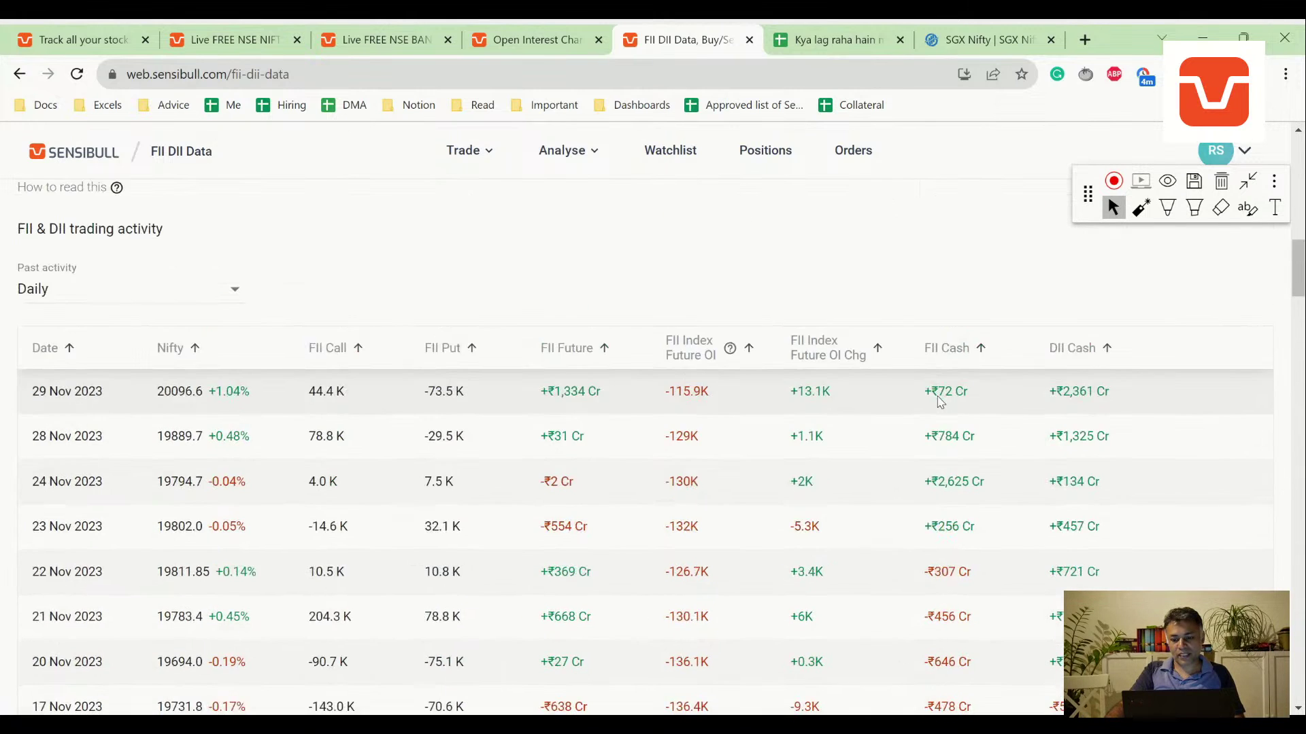
scroll(939, 402, "up", 1)
scroll(935, 413, "down", 3)
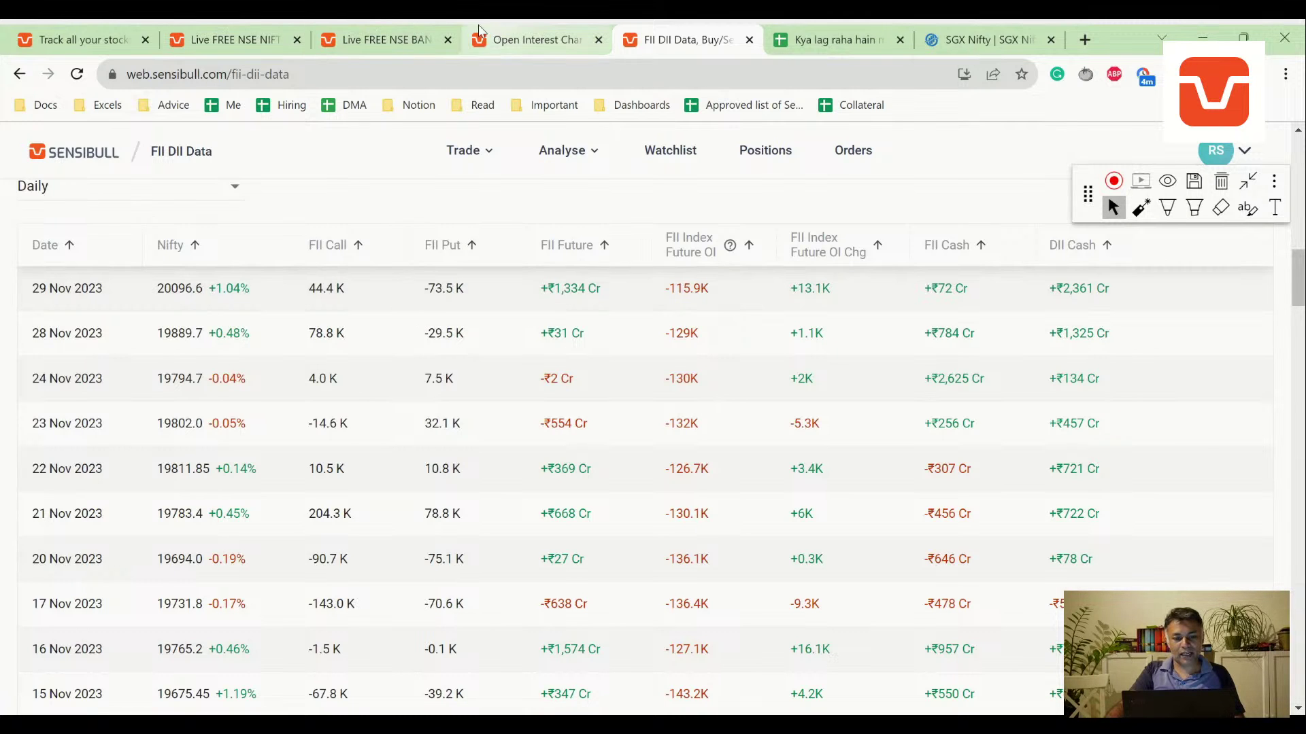
- Check the NIFTY and BANKNIFTY charts, close SGX Nifty, and open the watchlist's Analyse menu
left_click(305, 31)
left_click(354, 39)
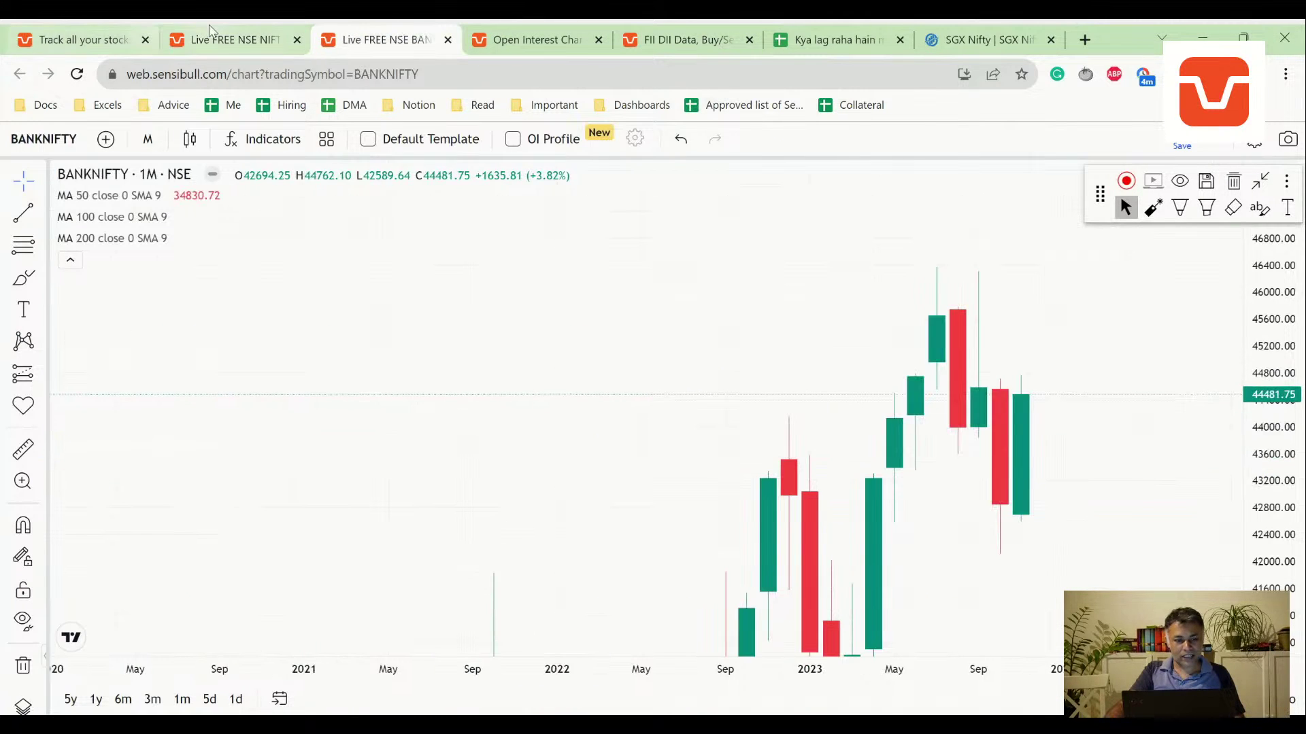
left_click(188, 35)
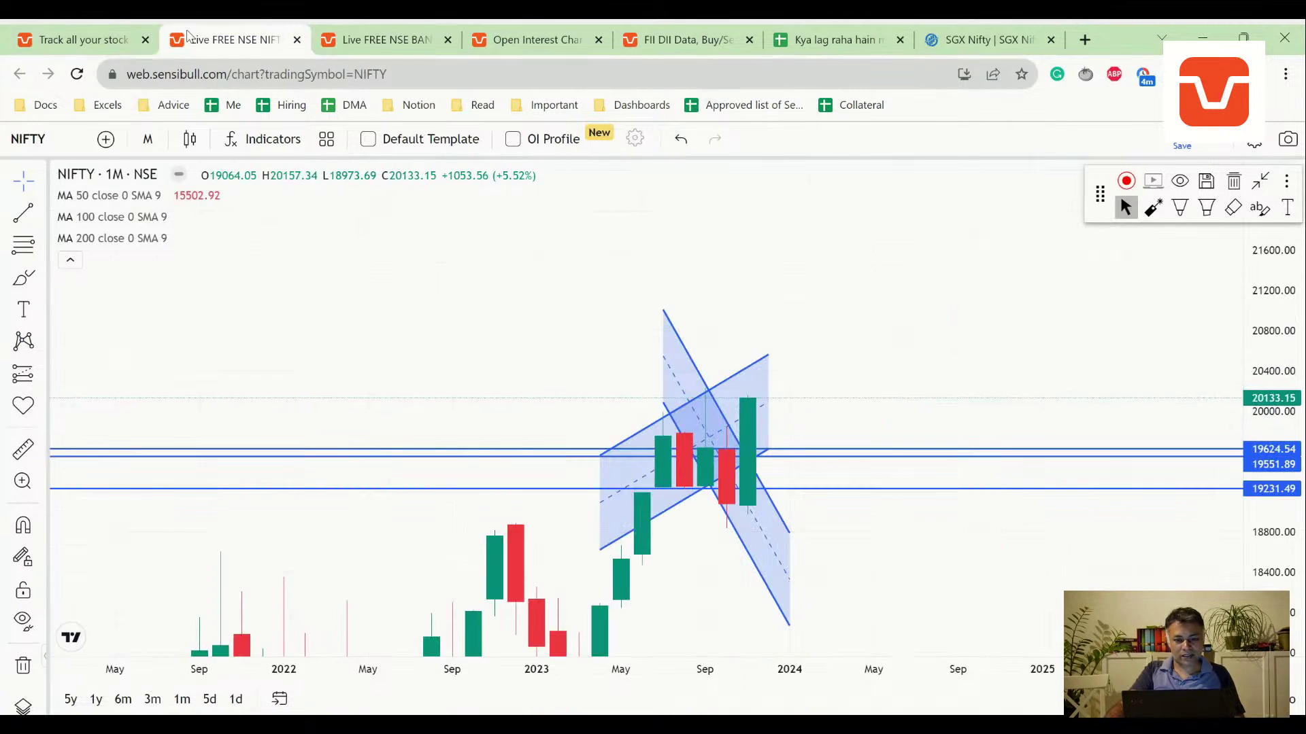
left_click(71, 35)
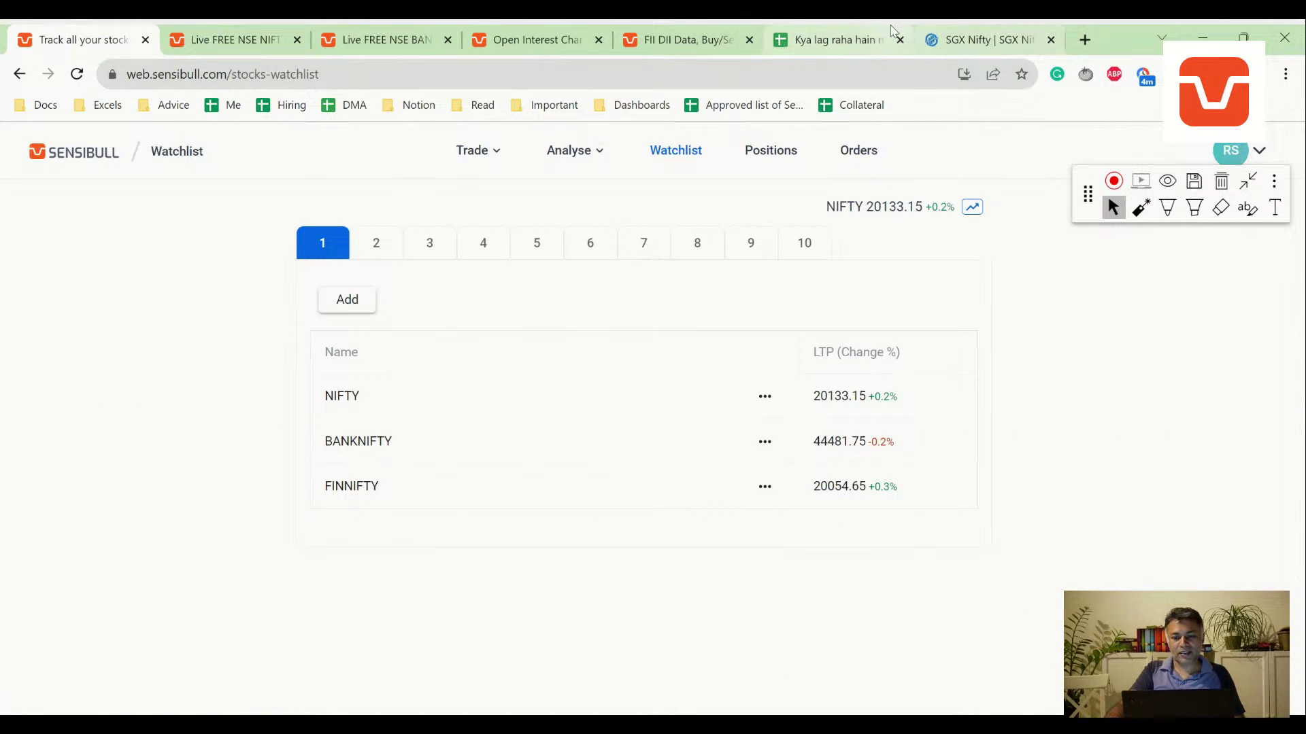
left_click(1051, 39)
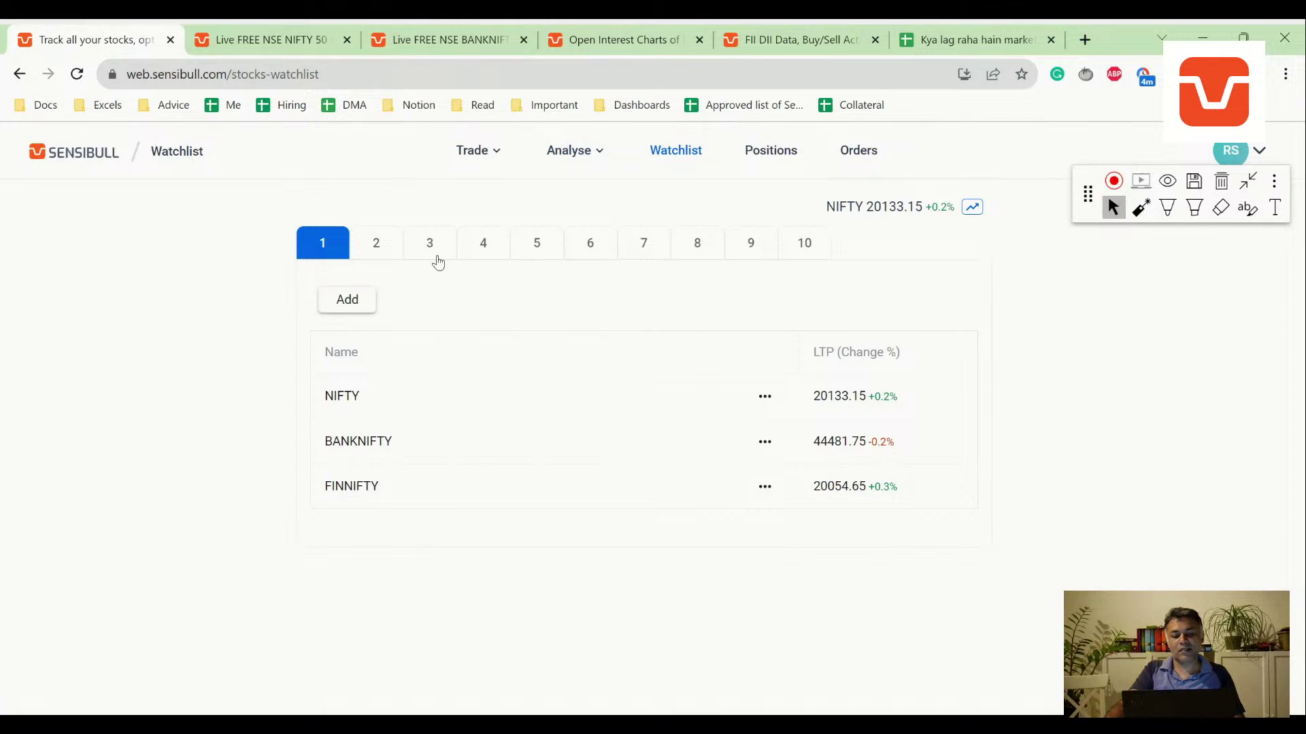
left_click(582, 154)
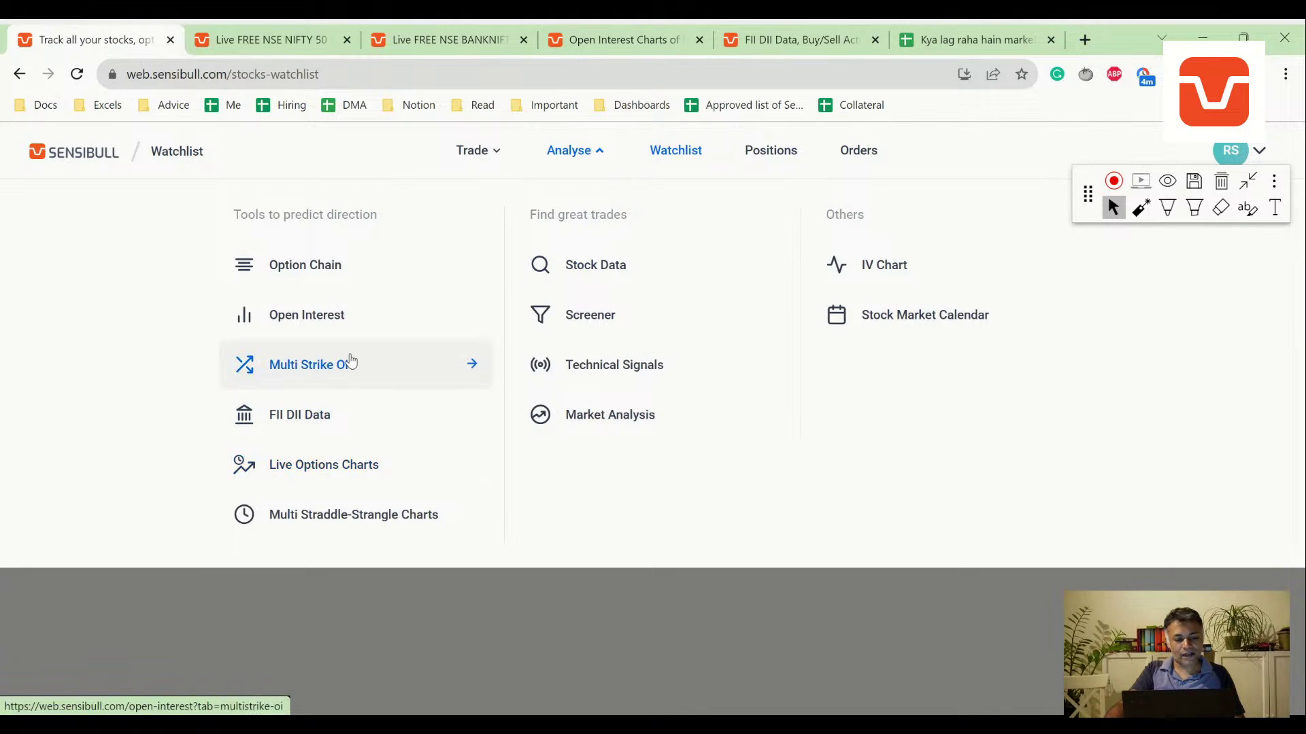
- Open the Stock Market Calendar from Analyse and reload it to show Global Events
left_click(891, 301)
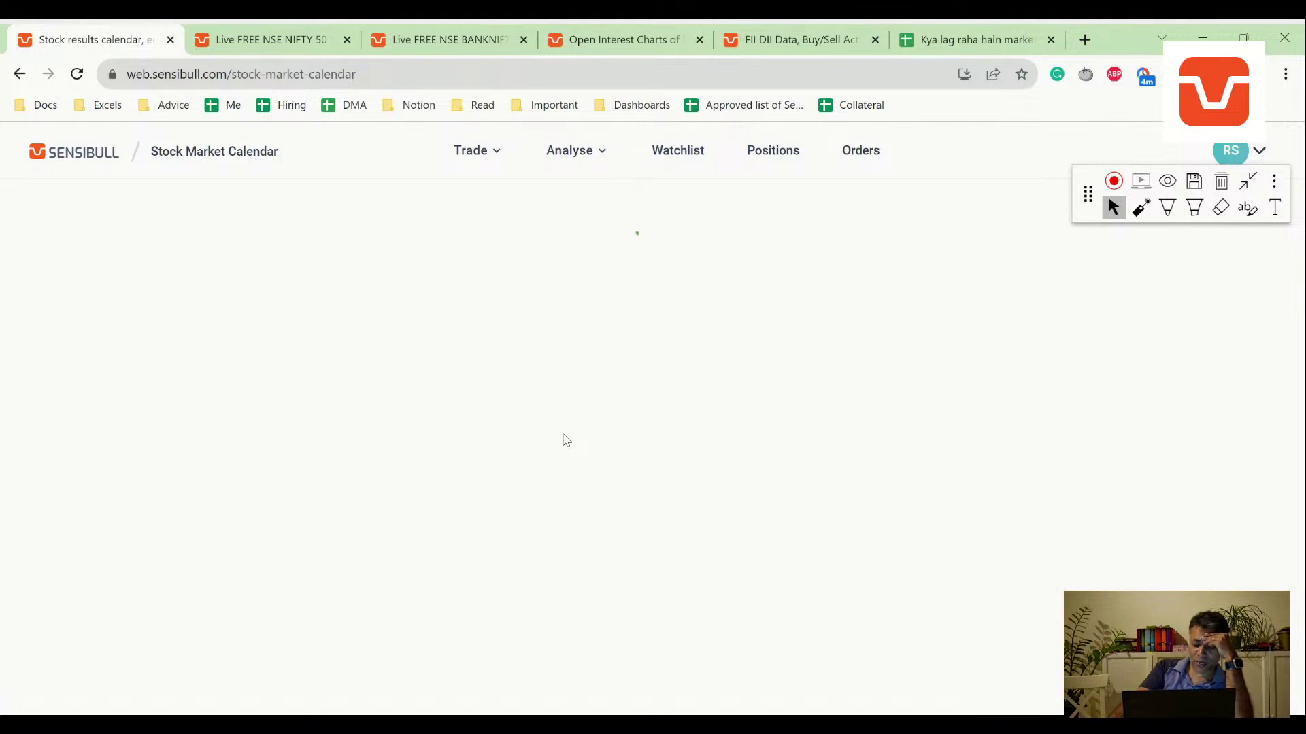
left_click(488, 79)
key("Return")
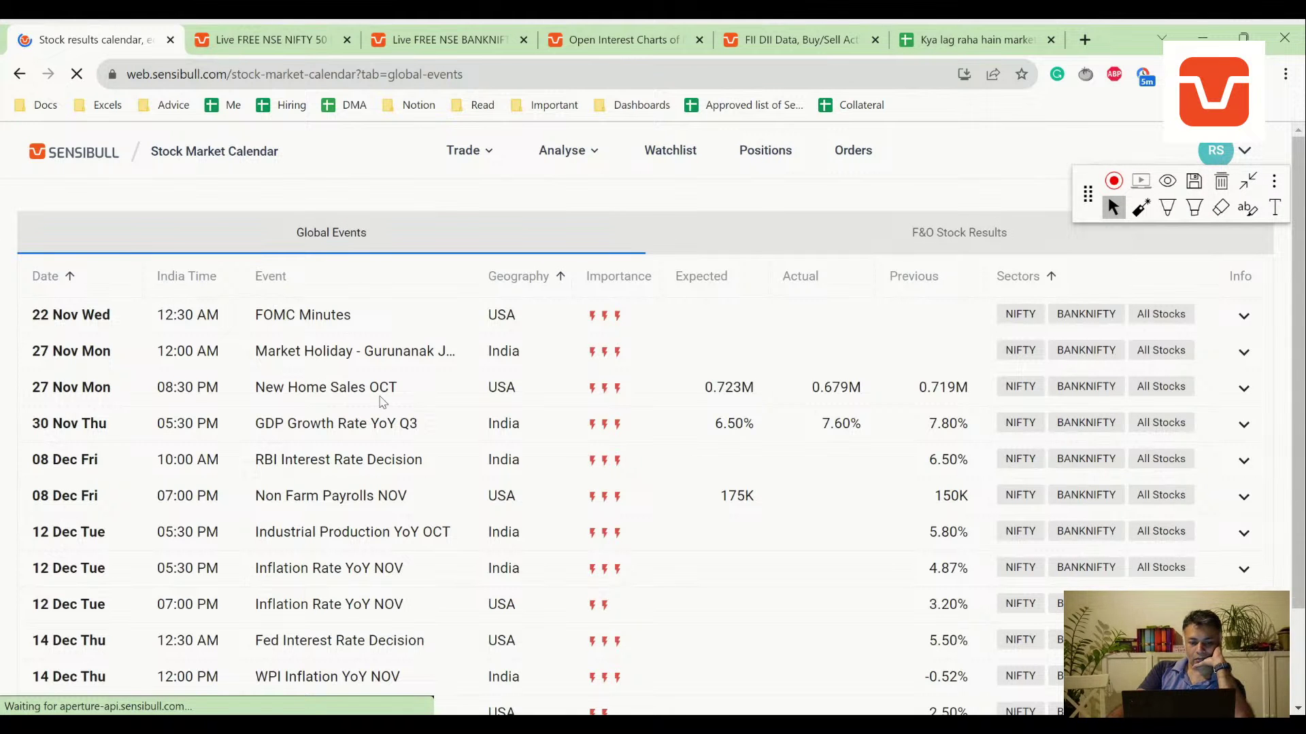
scroll(394, 396, "down", 1)
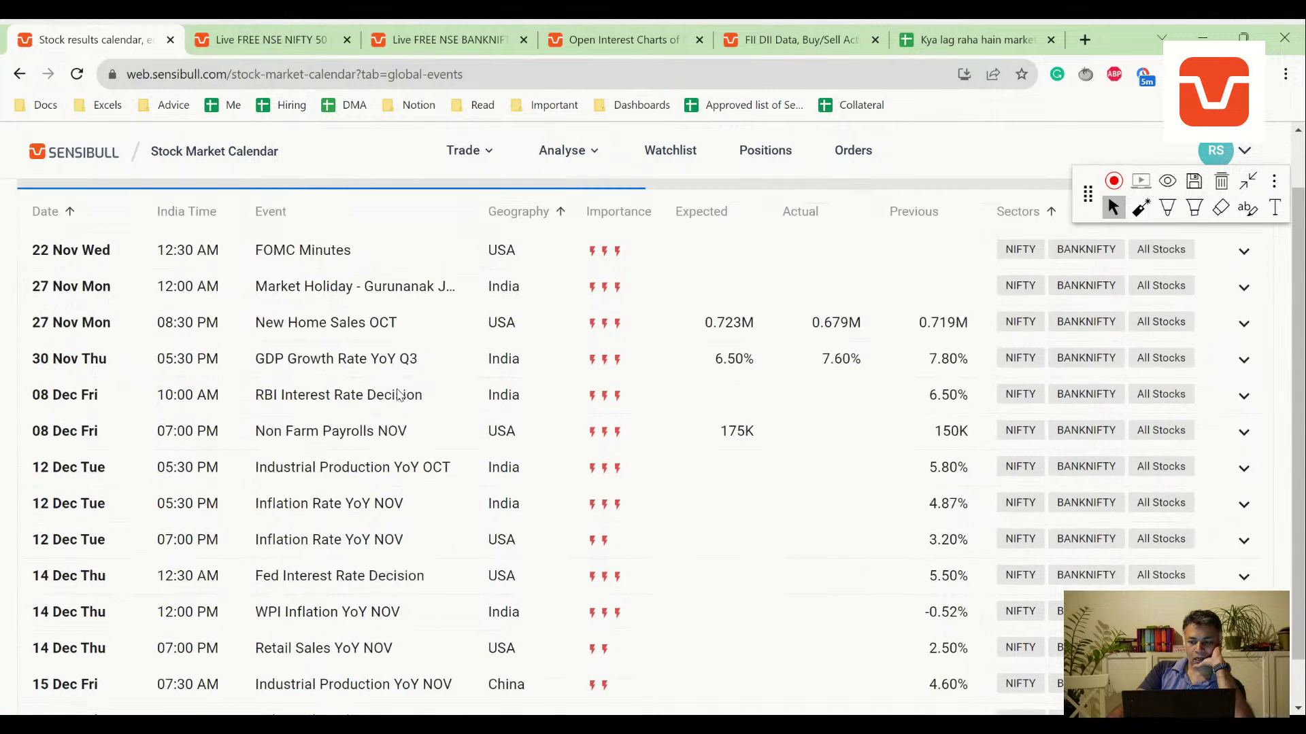
scroll(400, 396, "up", 1)
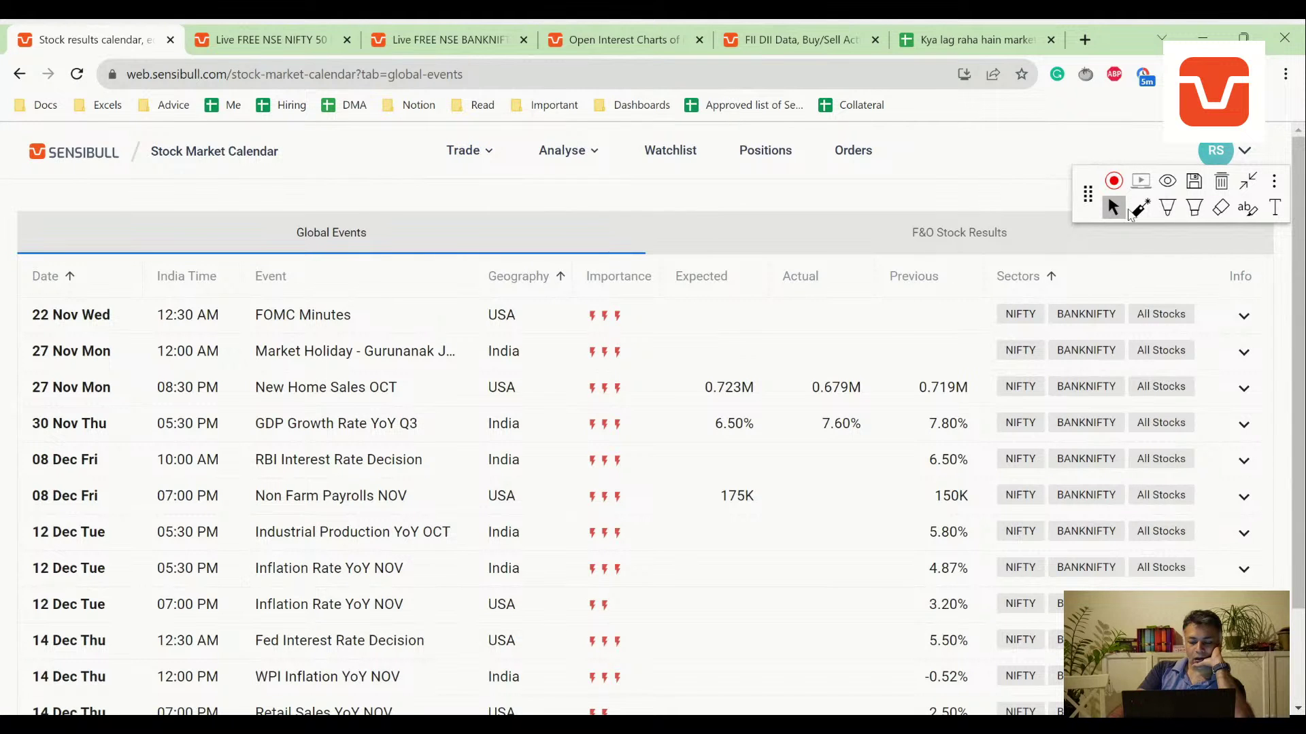
left_click_drag(1087, 194, 1087, 557)
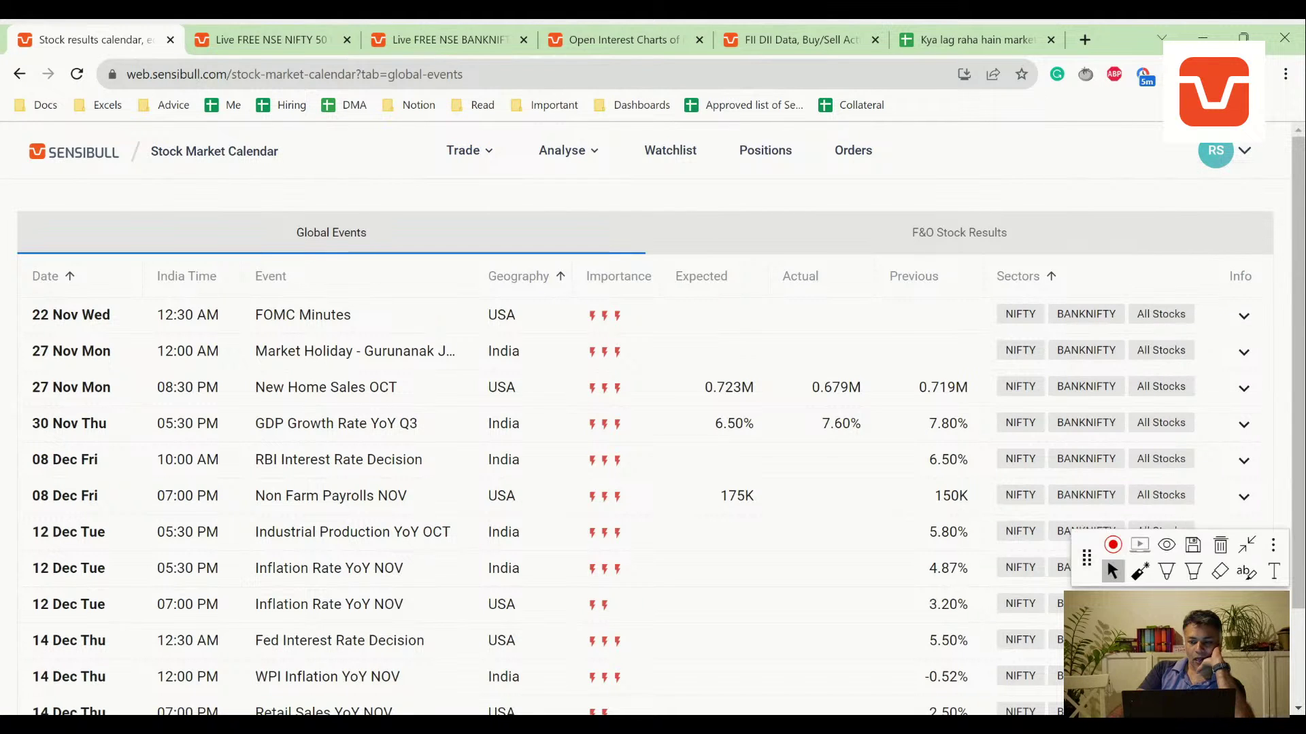
scroll(585, 306, "down", 1)
scroll(116, 394, "up", 1)
scroll(102, 346, "down", 2)
scroll(752, 338, "up", 2)
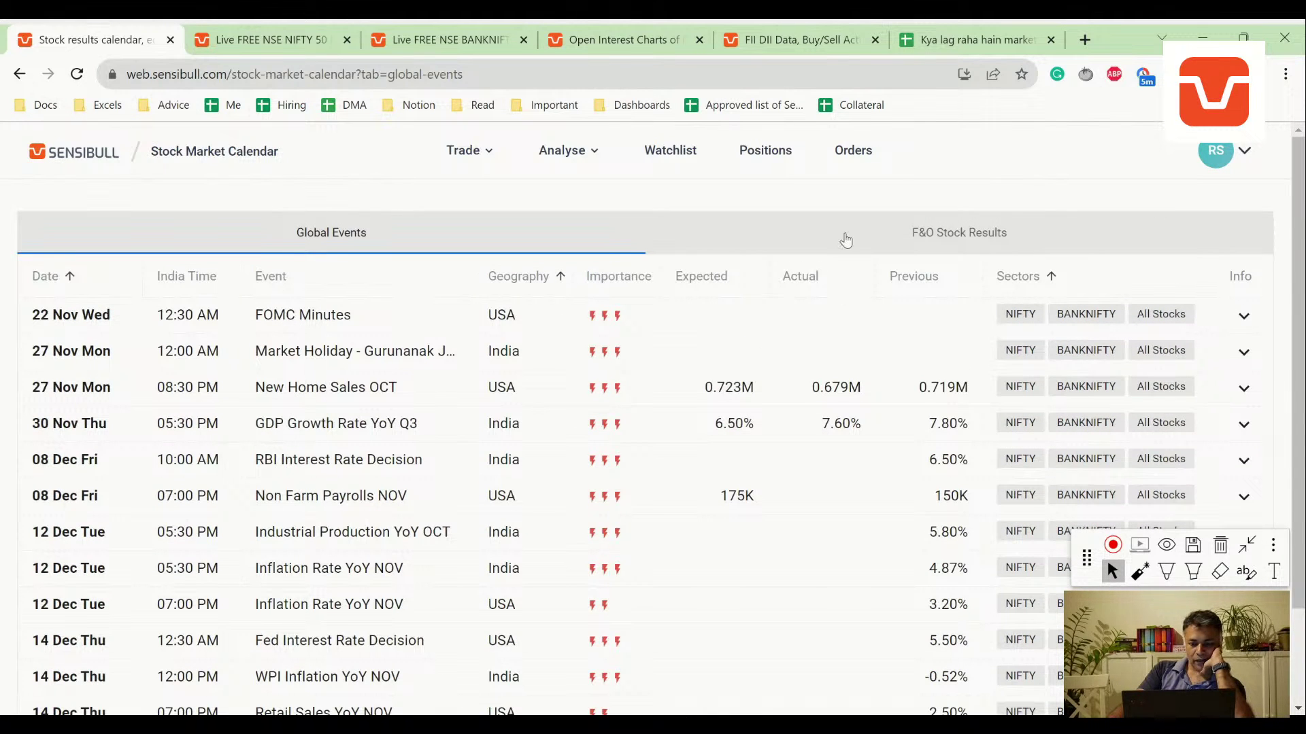
scroll(840, 242, "down", 1)
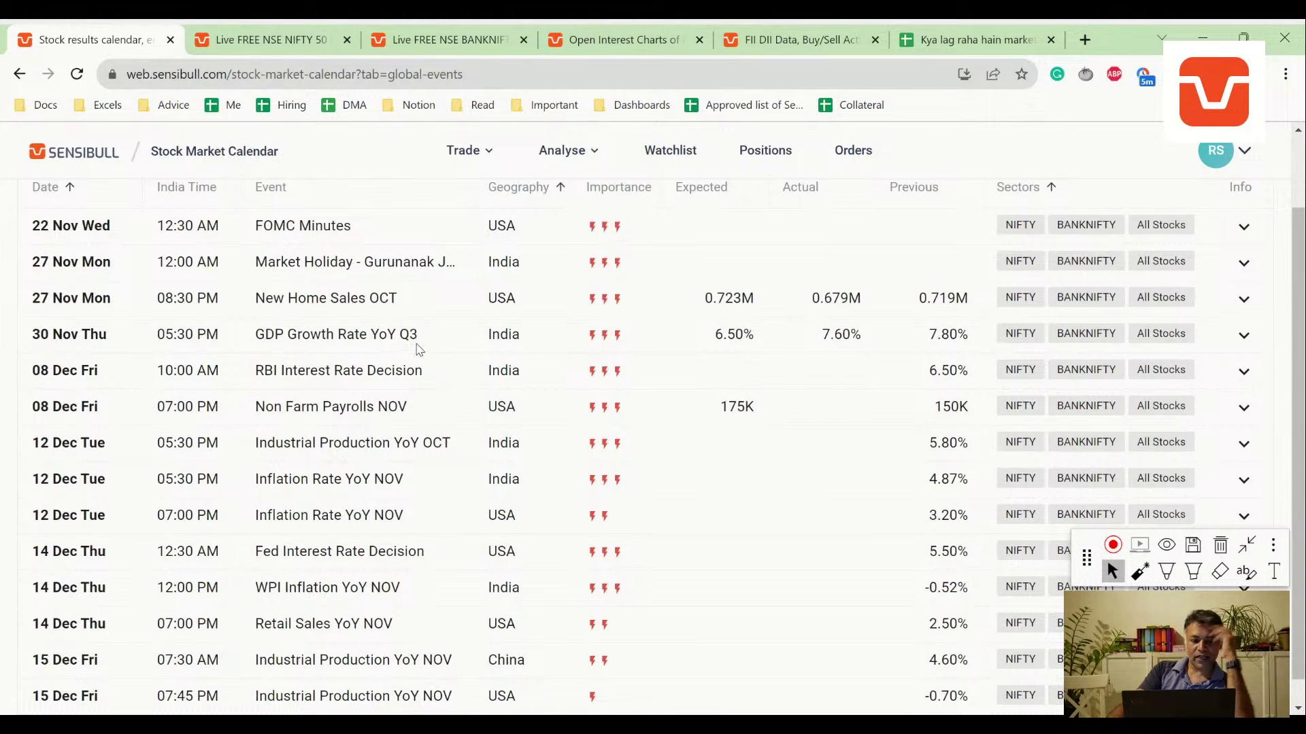
left_click(1166, 571)
- Draw green loops around the 30 Nov GDP row and the 08 Dec RBI and Non Farm Payrolls rows
mouse_move(15, 328)
left_mouse_down()
mouse_move(436, 309)
mouse_move(461, 344)
mouse_move(423, 364)
mouse_move(35, 381)
mouse_move(17, 324)
left_mouse_up()
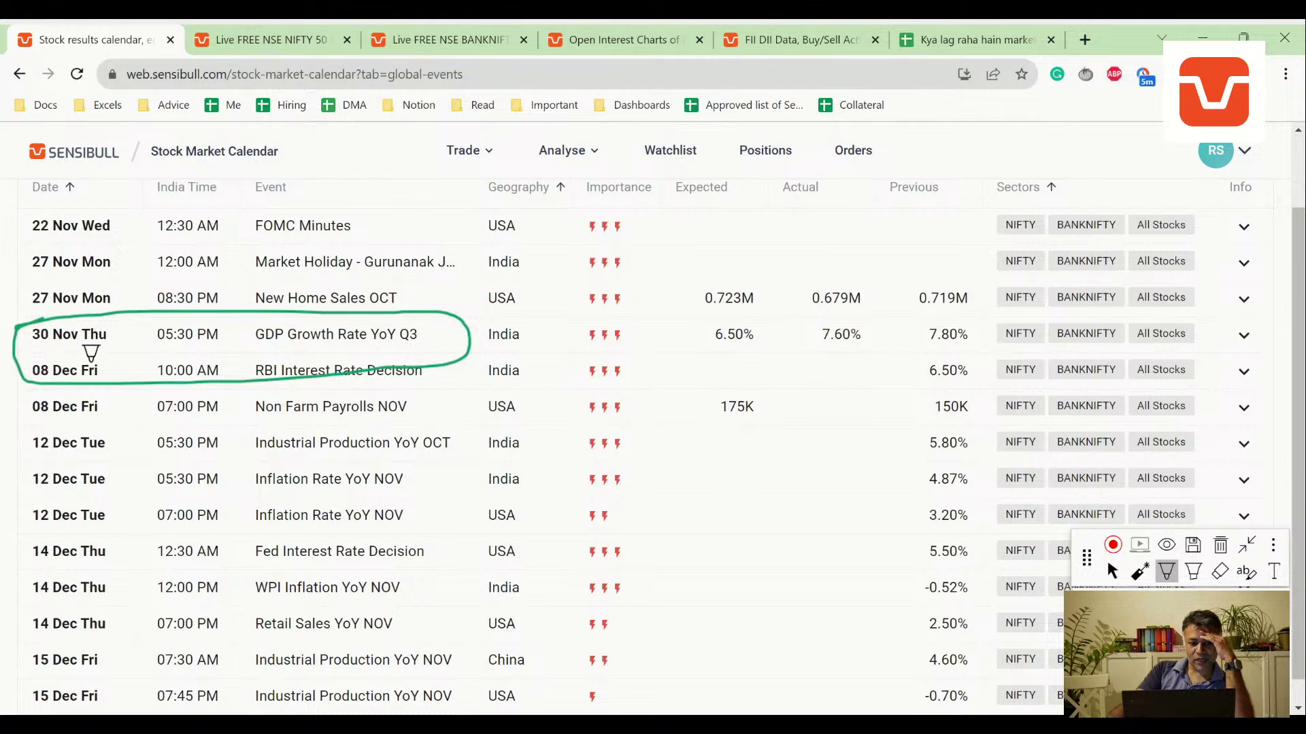
mouse_move(184, 347)
left_mouse_down()
mouse_move(2, 373)
mouse_move(59, 358)
mouse_move(1266, 351)
mouse_move(1265, 415)
mouse_move(49, 407)
mouse_move(14, 325)
mouse_move(4, 413)
mouse_move(218, 448)
mouse_move(1069, 428)
left_mouse_up()
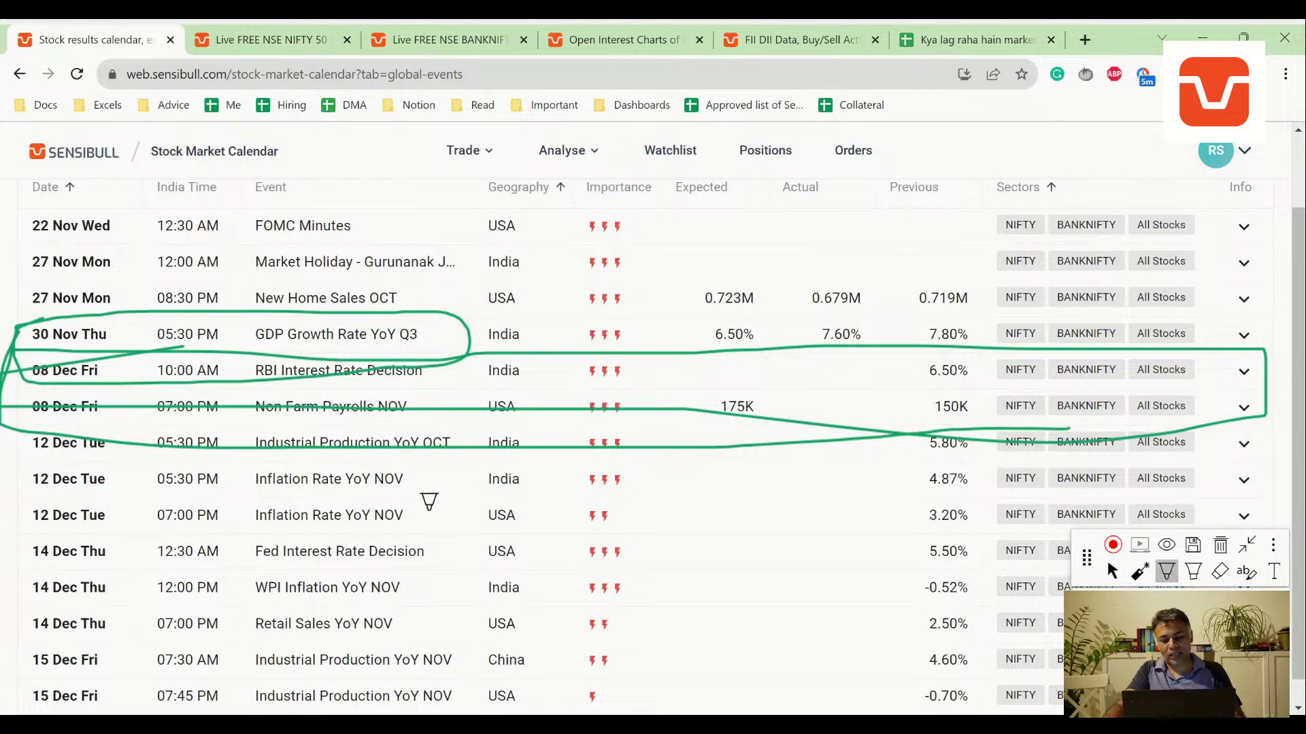